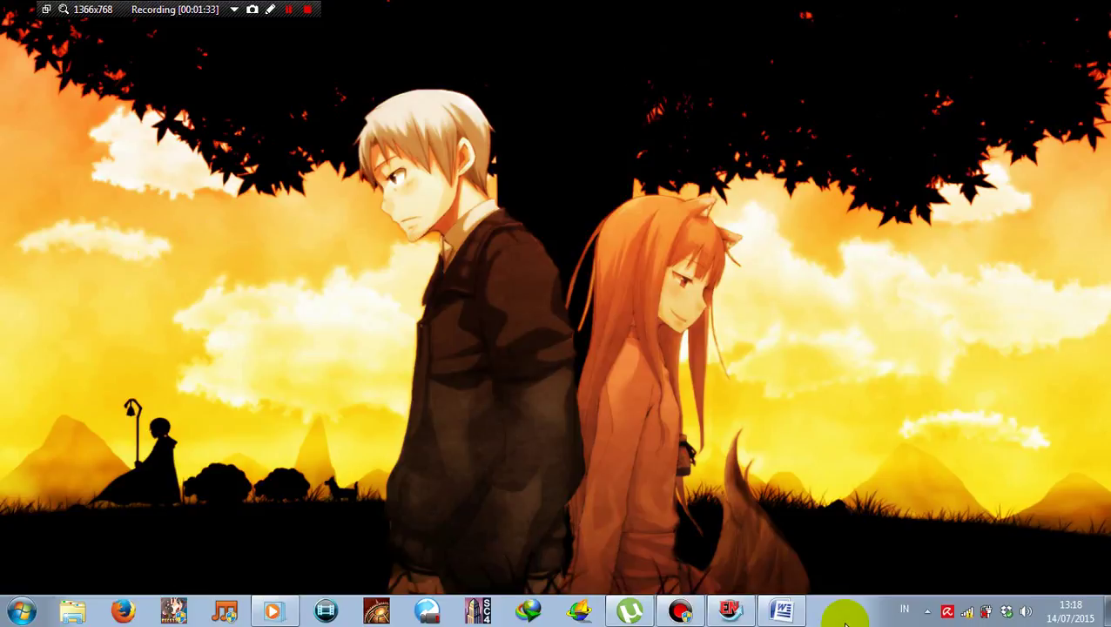
Step: Switch to the Word document and look over its two paragraphs on free radicals and antioxidants
{"action": "left_click", "coordinate": [776, 608]}
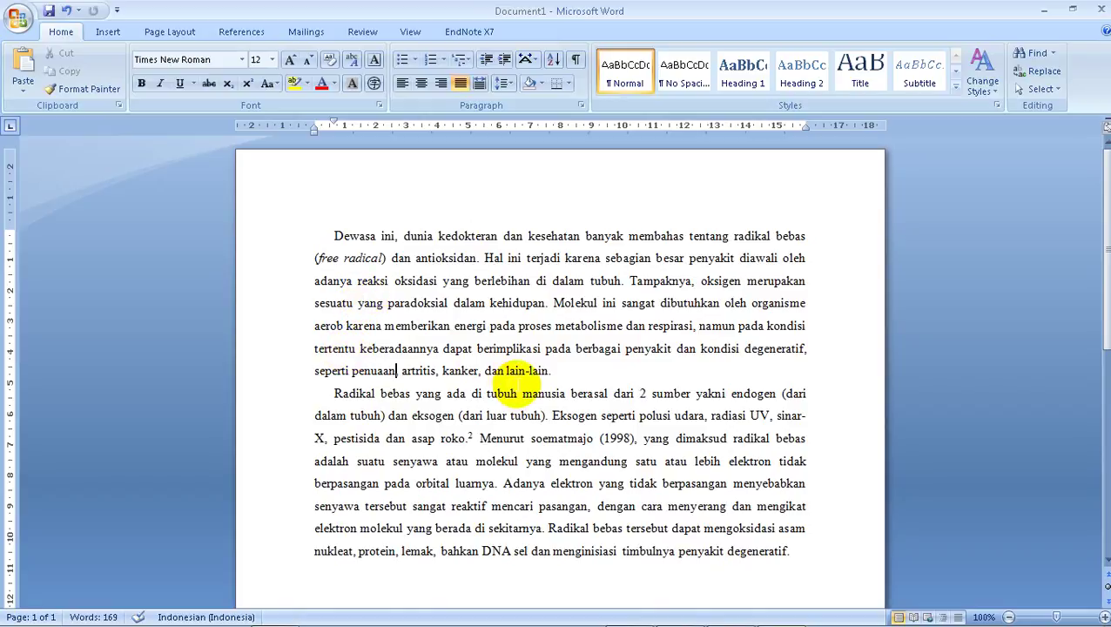
{"action": "left_click_drag", "start_coordinate": [552, 371], "coordinate": [357, 244]}
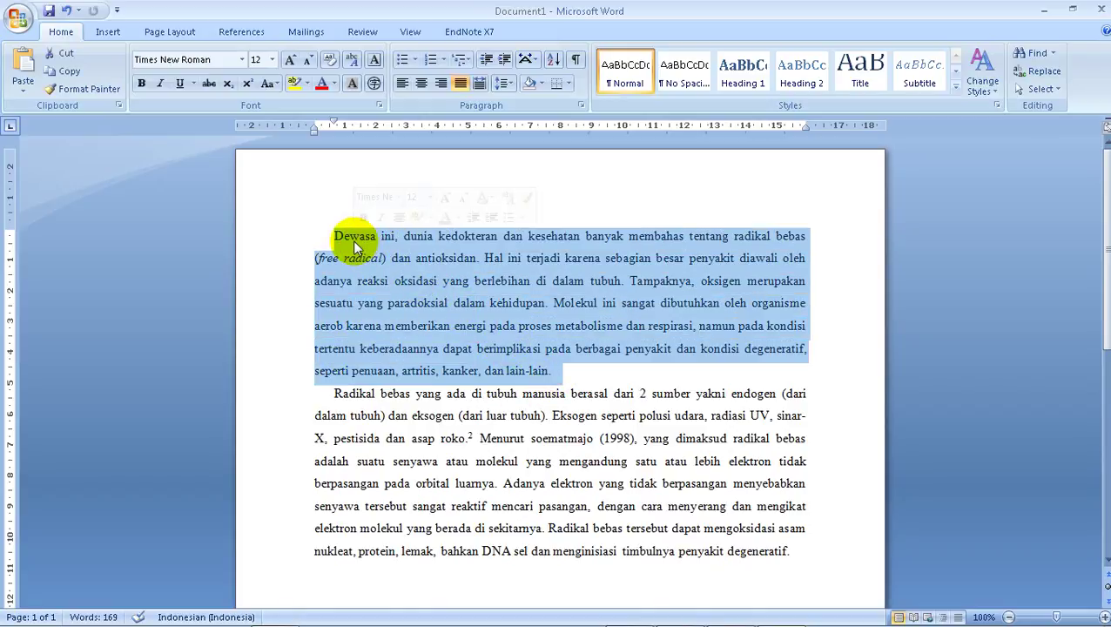
{"action": "left_click_drag", "start_coordinate": [332, 396], "coordinate": [736, 557]}
{"action": "left_click", "coordinate": [737, 566]}
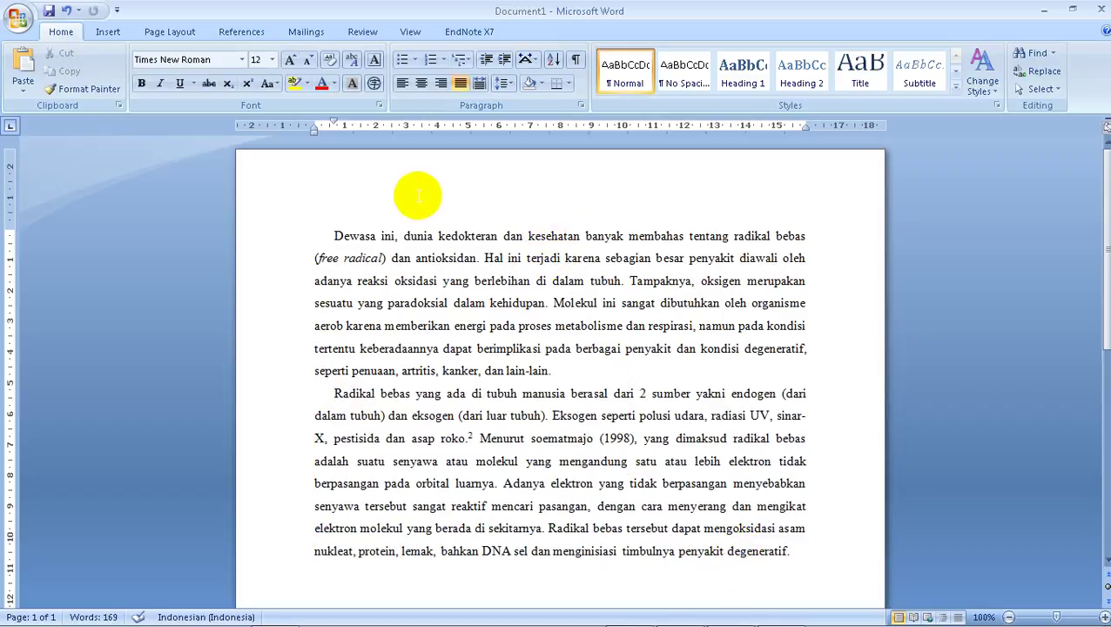
Step: Switch to EndNote and create a new reference of type Journal Article in the Belajar EndNote 2 library
{"action": "left_click", "coordinate": [460, 38]}
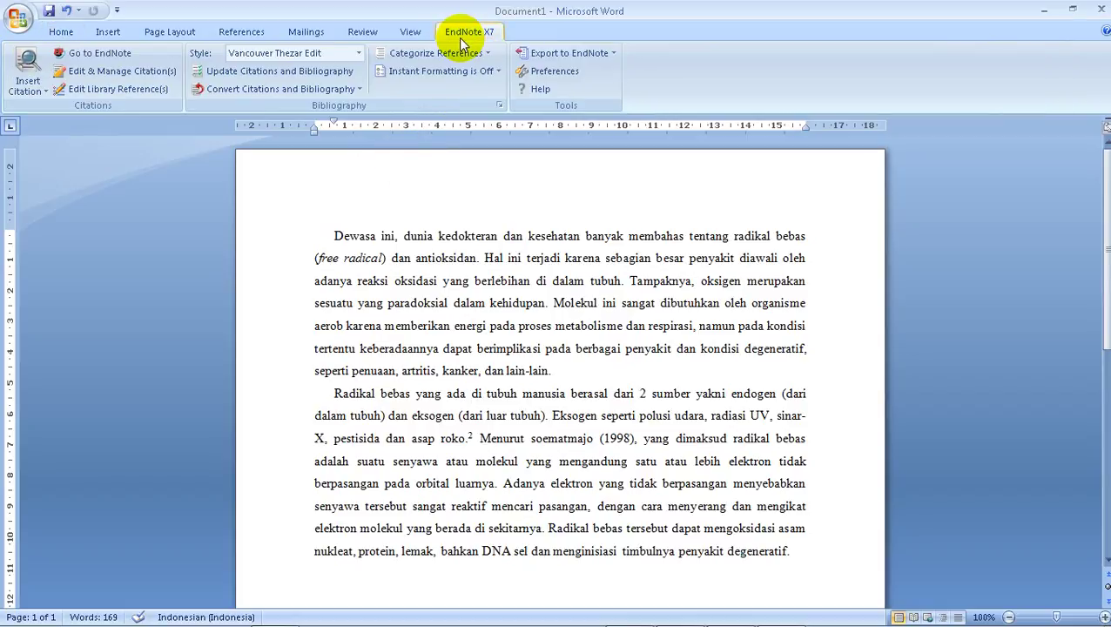
{"action": "left_click", "coordinate": [120, 55]}
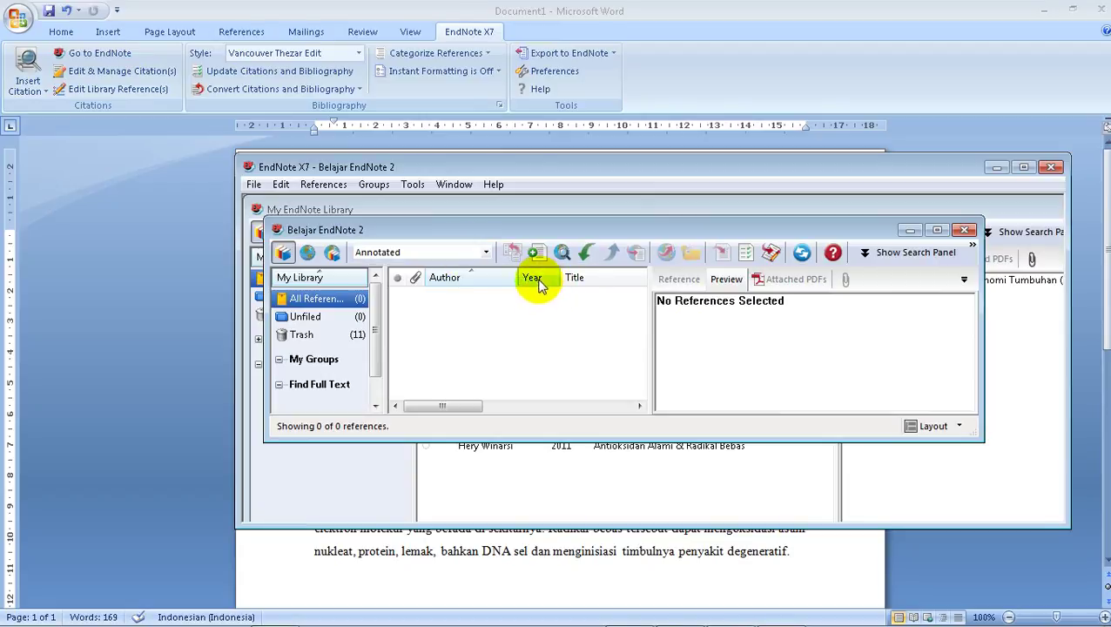
{"action": "left_click", "coordinate": [537, 253]}
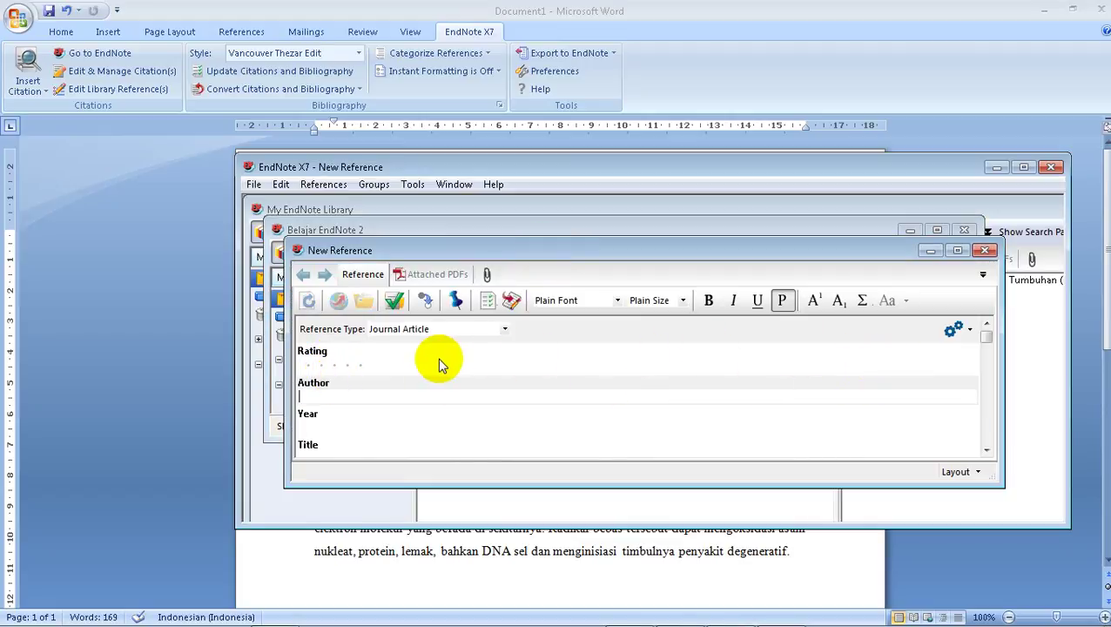
{"action": "left_click", "coordinate": [432, 329]}
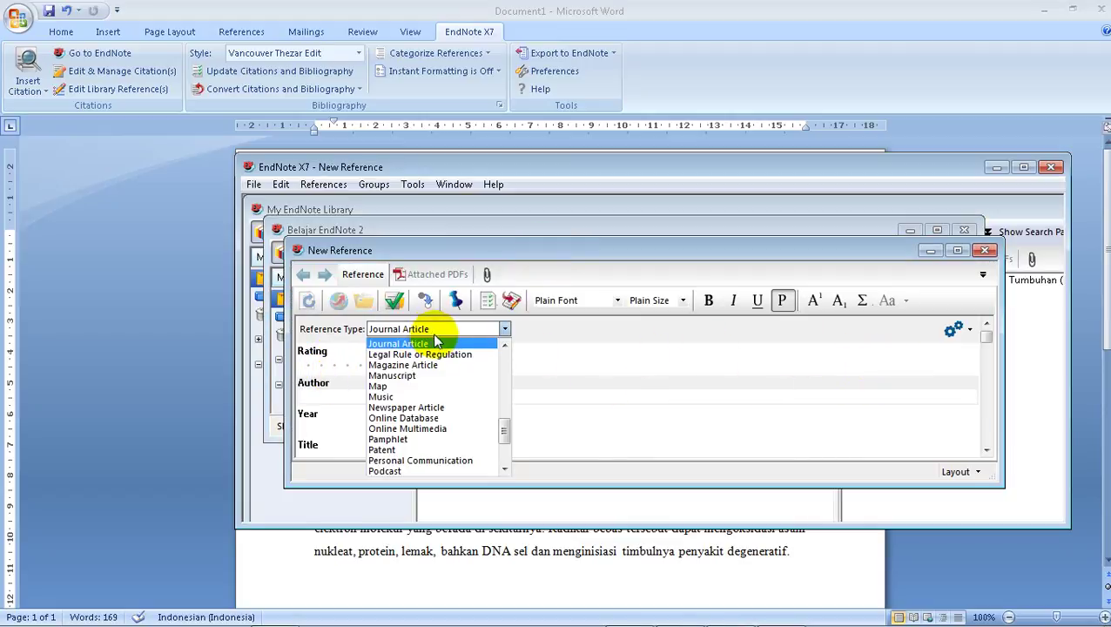
{"action": "mouse_move", "coordinate": [504, 429]}
{"action": "left_mouse_down"}
{"action": "mouse_move", "coordinate": [507, 355]}
{"action": "mouse_move", "coordinate": [503, 457]}
{"action": "mouse_move", "coordinate": [509, 421]}
{"action": "mouse_move", "coordinate": [507, 446]}
{"action": "left_mouse_up"}
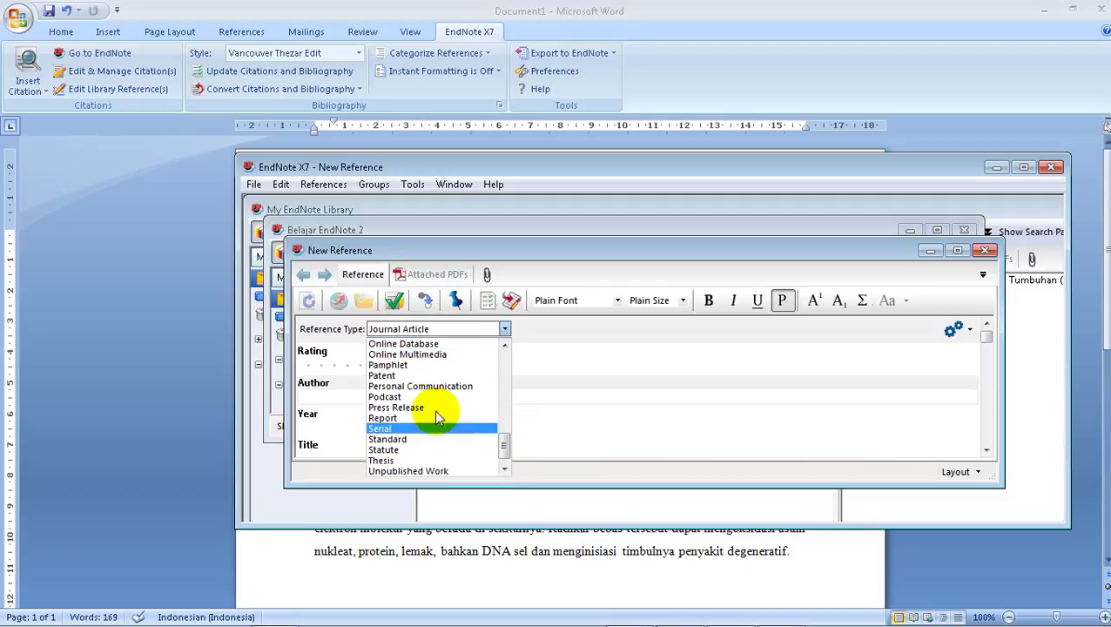
{"action": "left_click", "coordinate": [453, 331]}
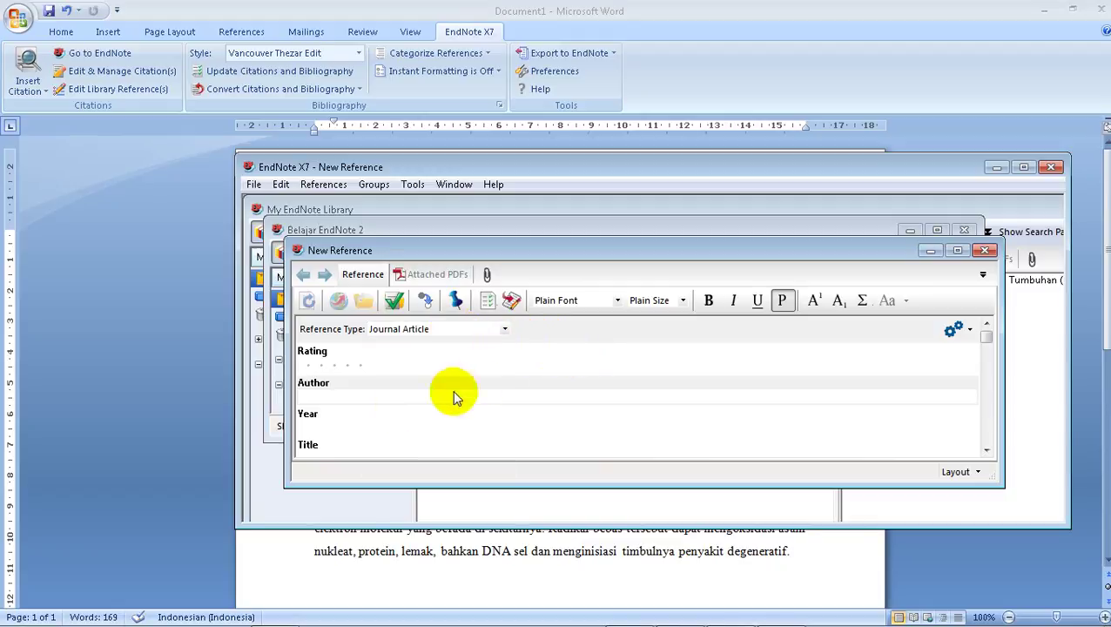
Step: Enter the names of the article's three authors, each on its own line
{"action": "left_click", "coordinate": [299, 406]}
{"action": "left_click", "coordinate": [325, 398]}
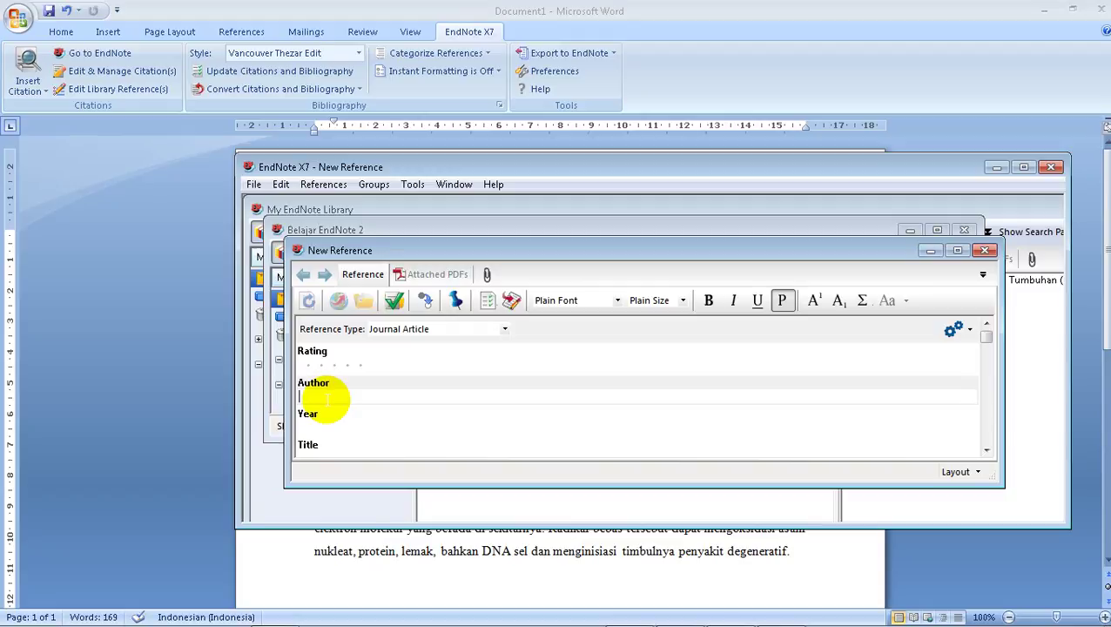
{"action": "type", "text": "ayu"}
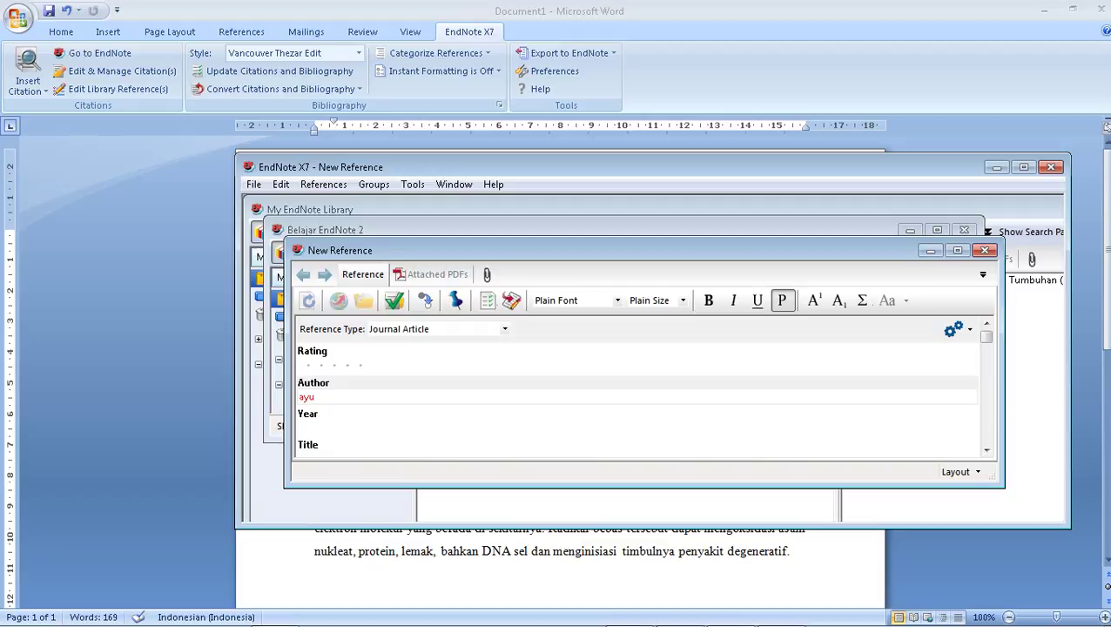
{"action": "key", "text": "Return"}
{"action": "type", "text": "tina"}
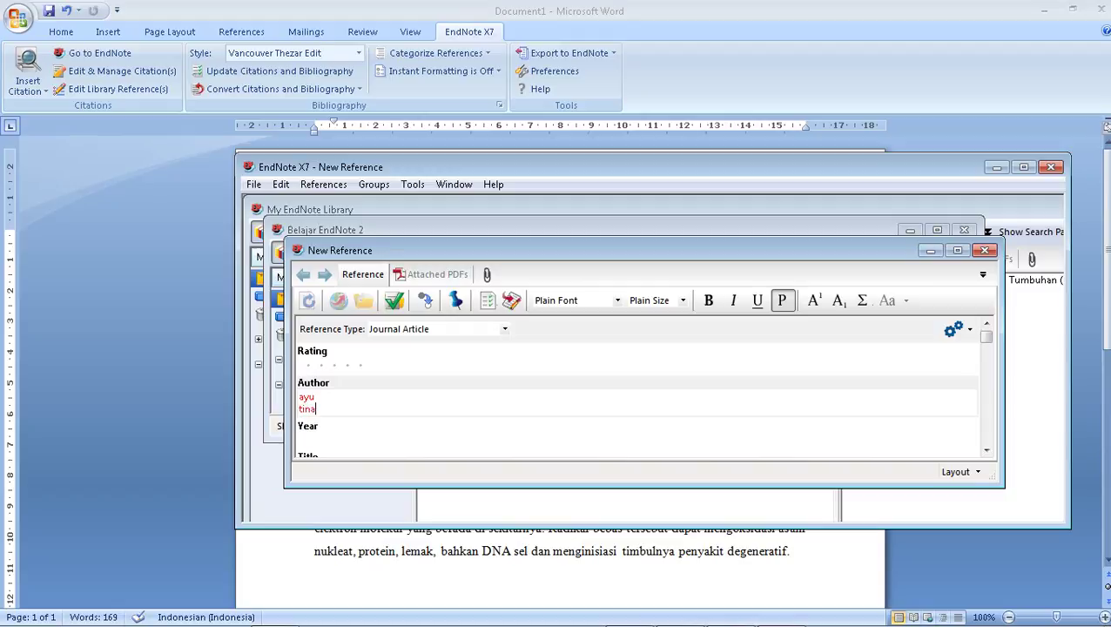
{"action": "key", "text": "Return"}
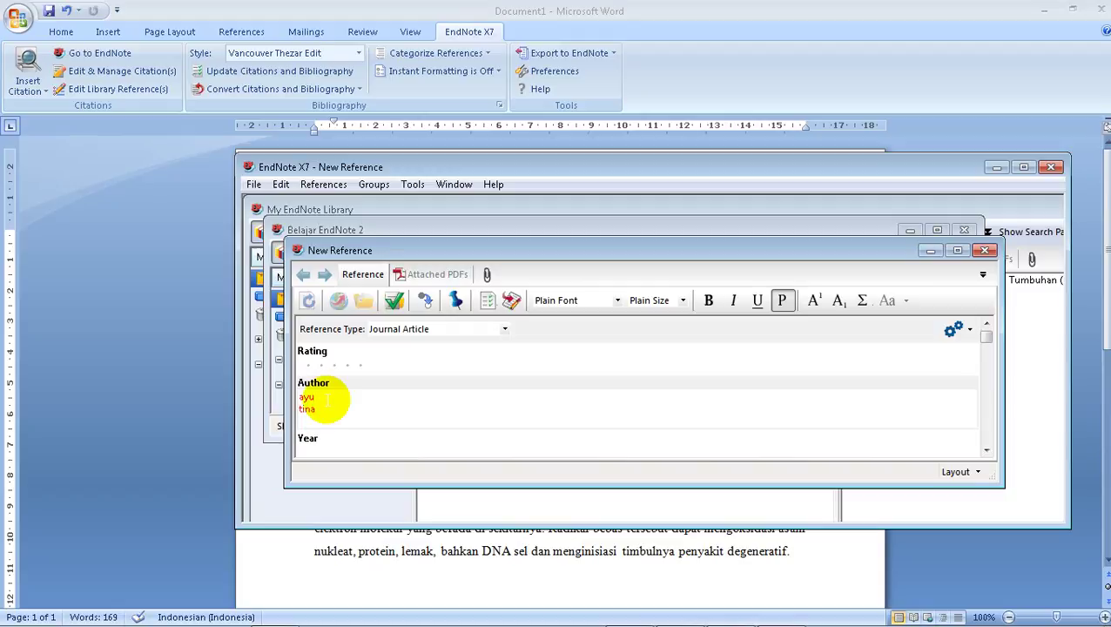
{"action": "type", "text": "kina"}
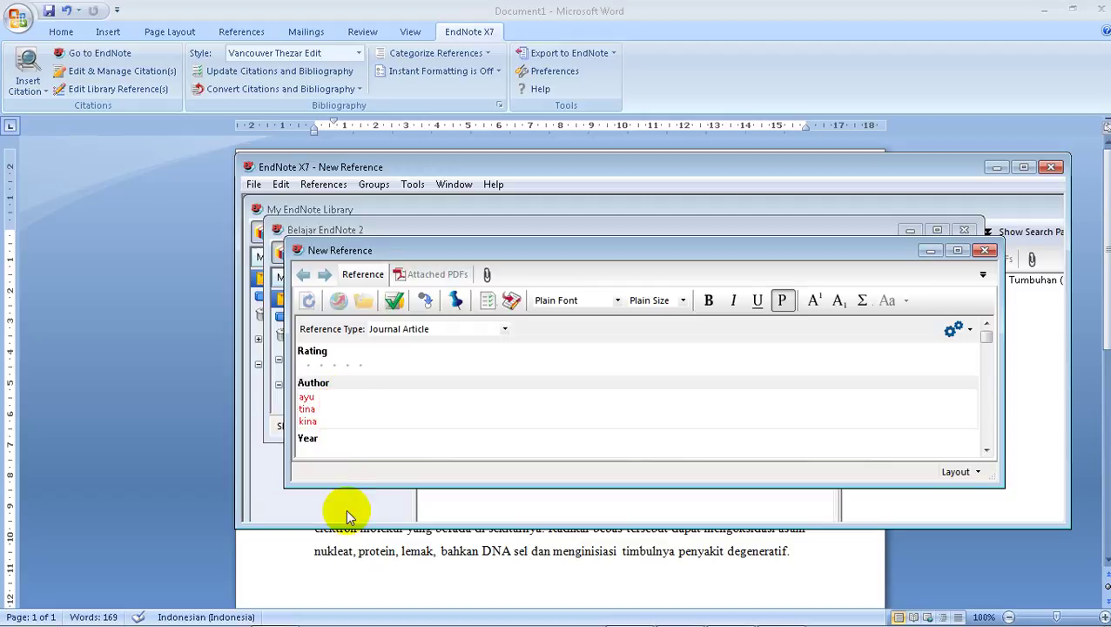
Step: Set the article's year to 2006 and its title to "antioksidan"
{"action": "left_click", "coordinate": [341, 447]}
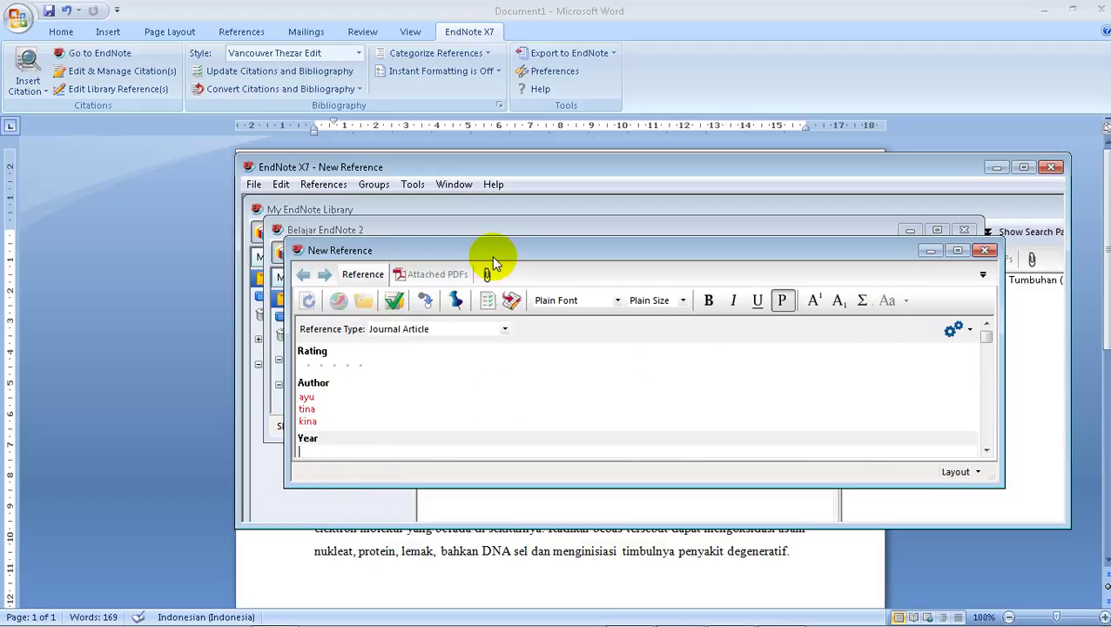
{"action": "type", "text": "200"}
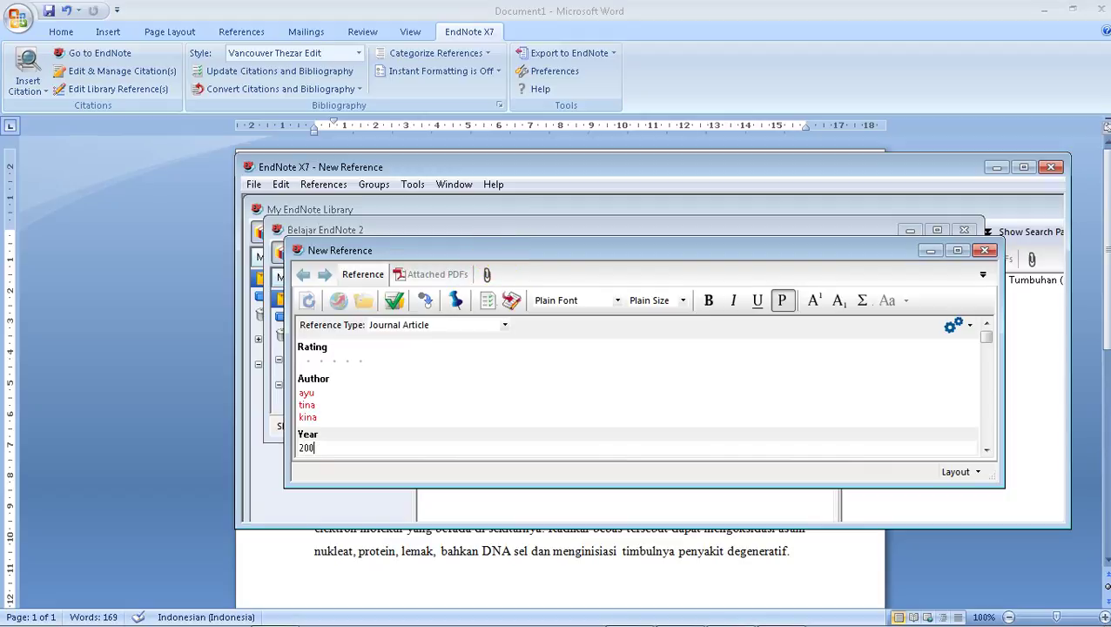
{"action": "type", "text": "6"}
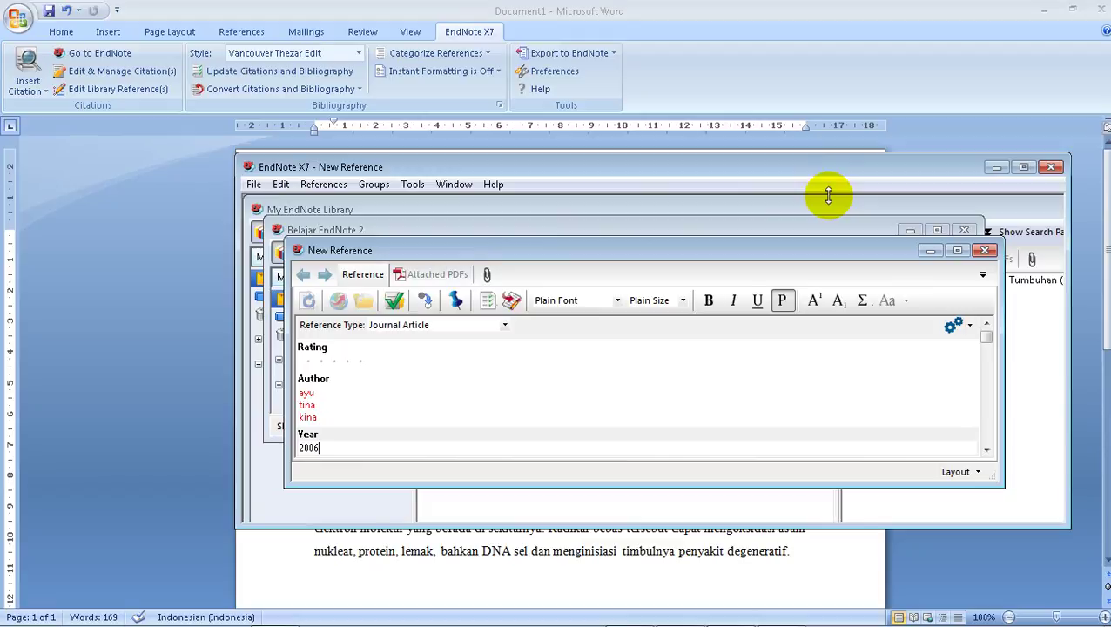
{"action": "left_click", "coordinate": [987, 451]}
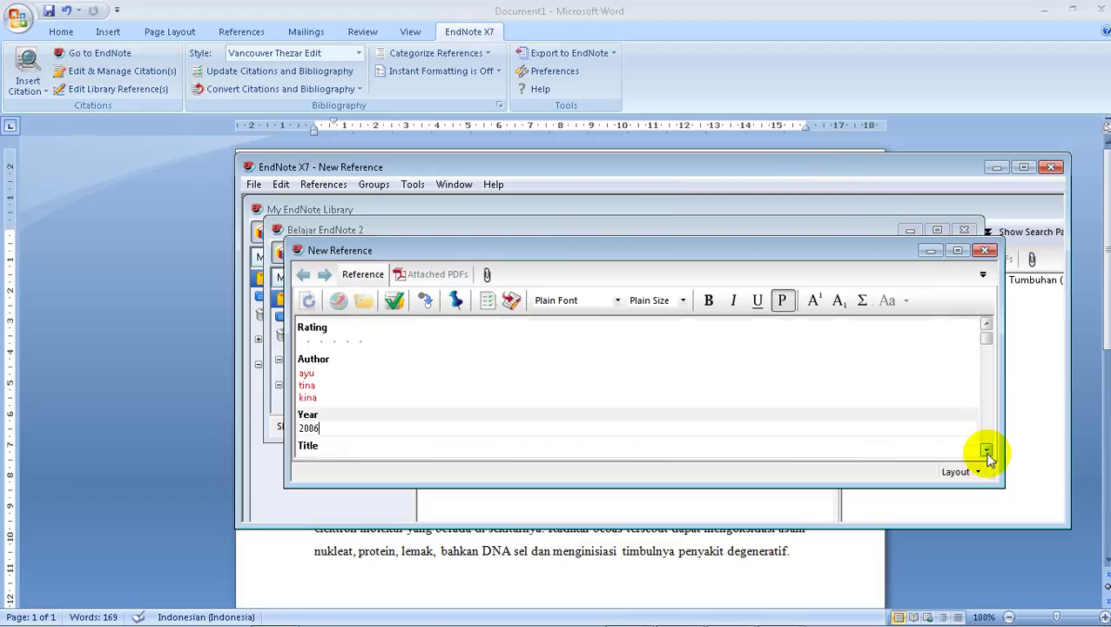
{"action": "left_click", "coordinate": [987, 451]}
{"action": "left_click", "coordinate": [986, 451]}
{"action": "left_click", "coordinate": [987, 451]}
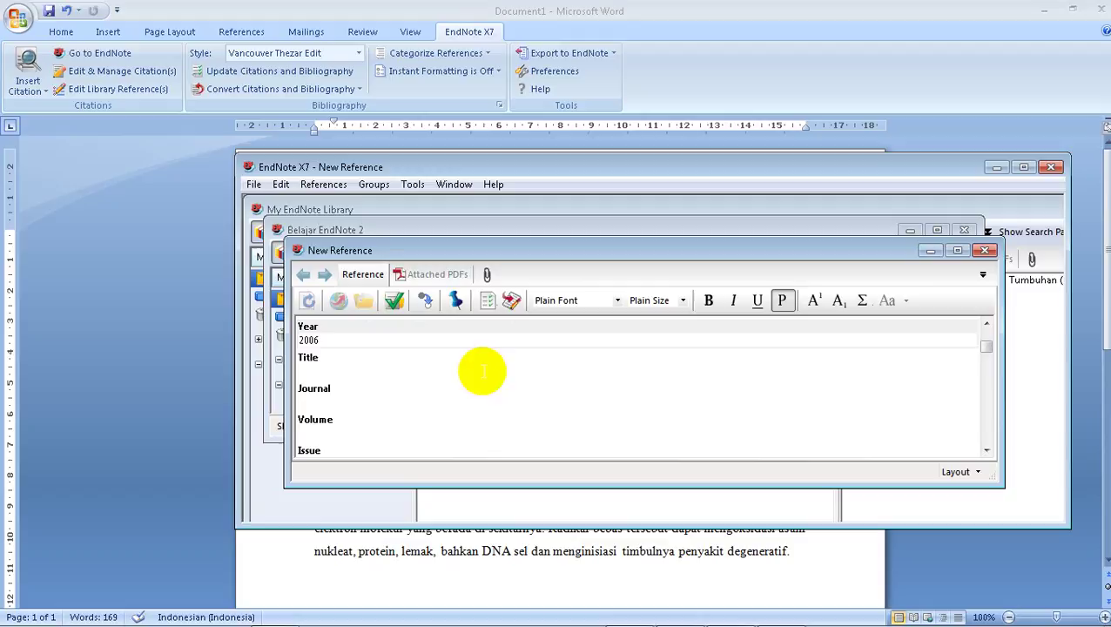
{"action": "left_click", "coordinate": [403, 370]}
{"action": "type", "text": "anti"}
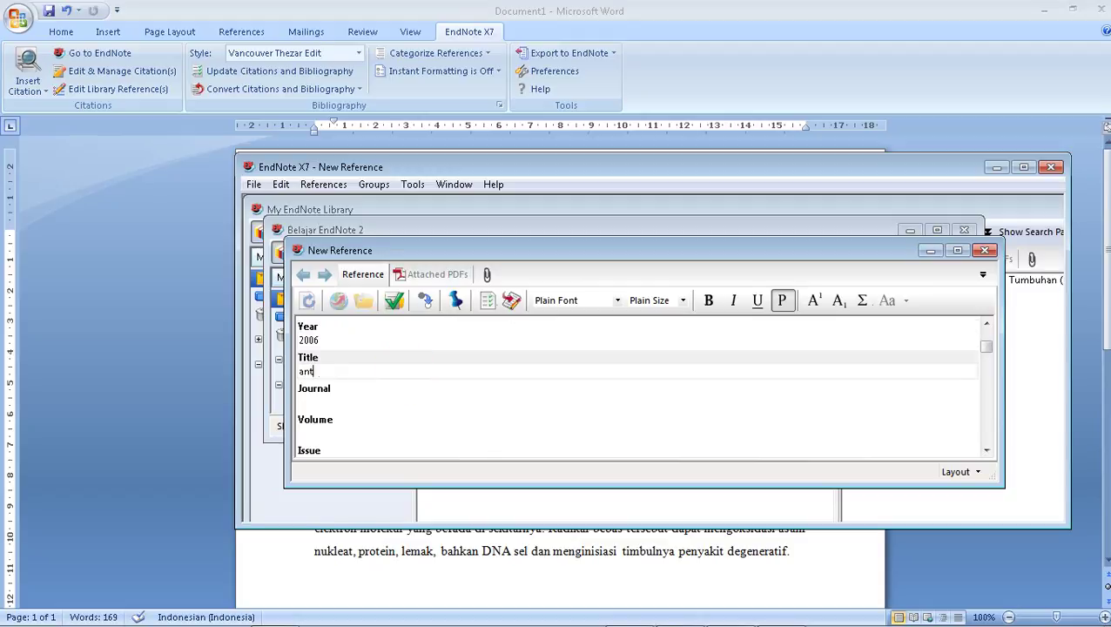
{"action": "type", "text": "oksidan"}
Step: Set the article's volume to 8 and place the cursor in the Pages field
{"action": "left_click", "coordinate": [409, 429]}
{"action": "type", "text": "8"}
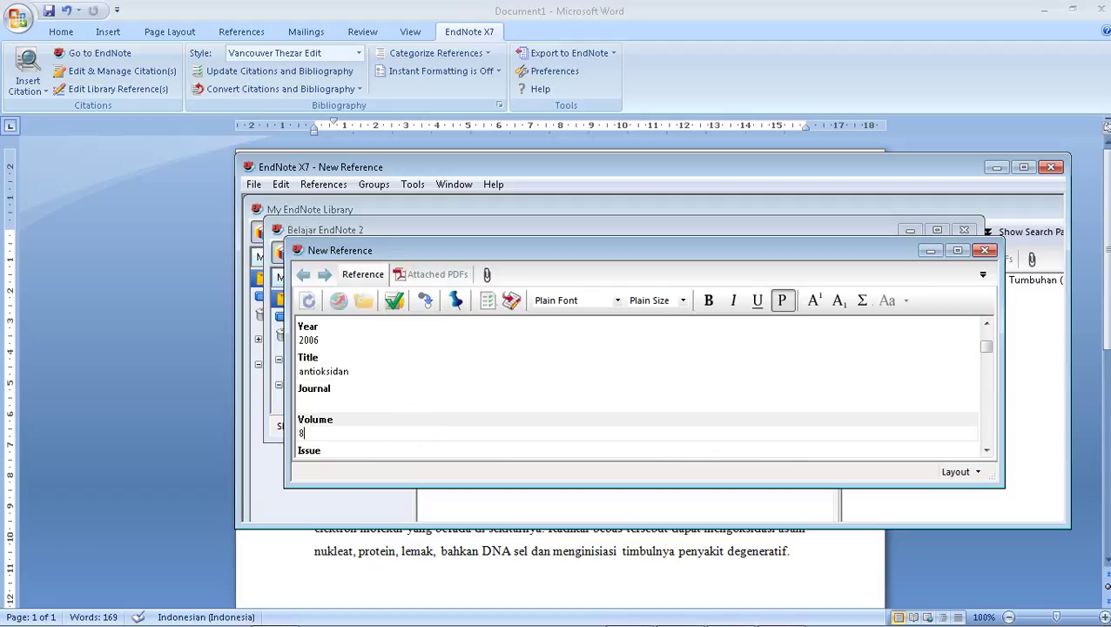
{"action": "left_click", "coordinate": [981, 453]}
{"action": "left_click_drag", "start_coordinate": [986, 451], "coordinate": [986, 451]}
{"action": "left_click", "coordinate": [438, 368]}
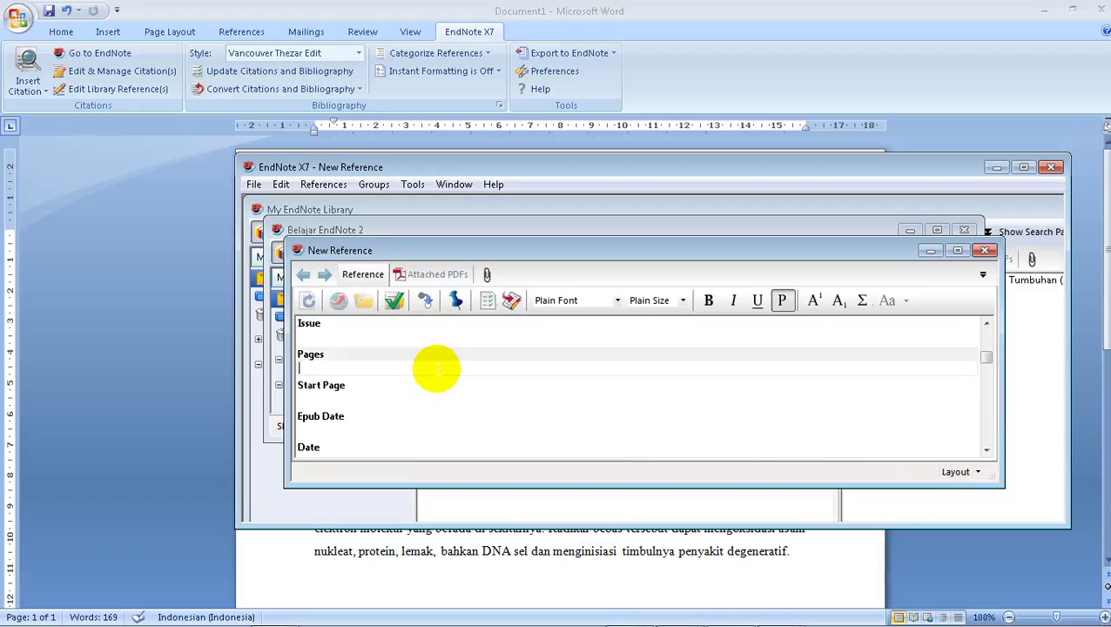
Step: Enter the full names of the Book reference's two authors on separate lines and set its publisher to "pusindo"
{"action": "type", "text": "jaka p"}
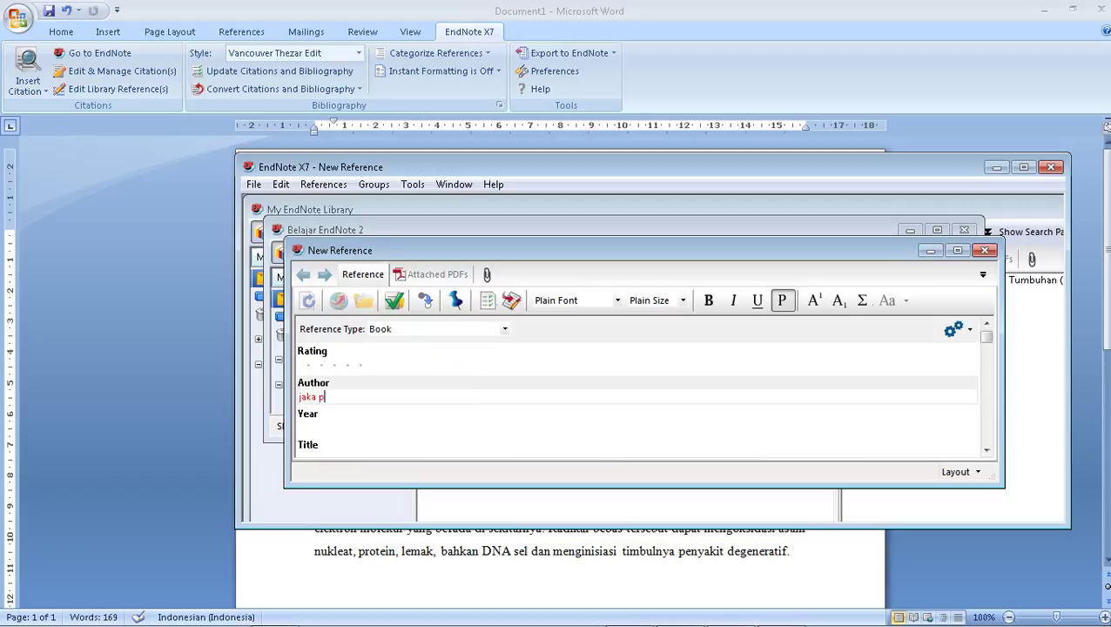
{"action": "type", "text": "ermana"}
{"action": "key", "text": "Return"}
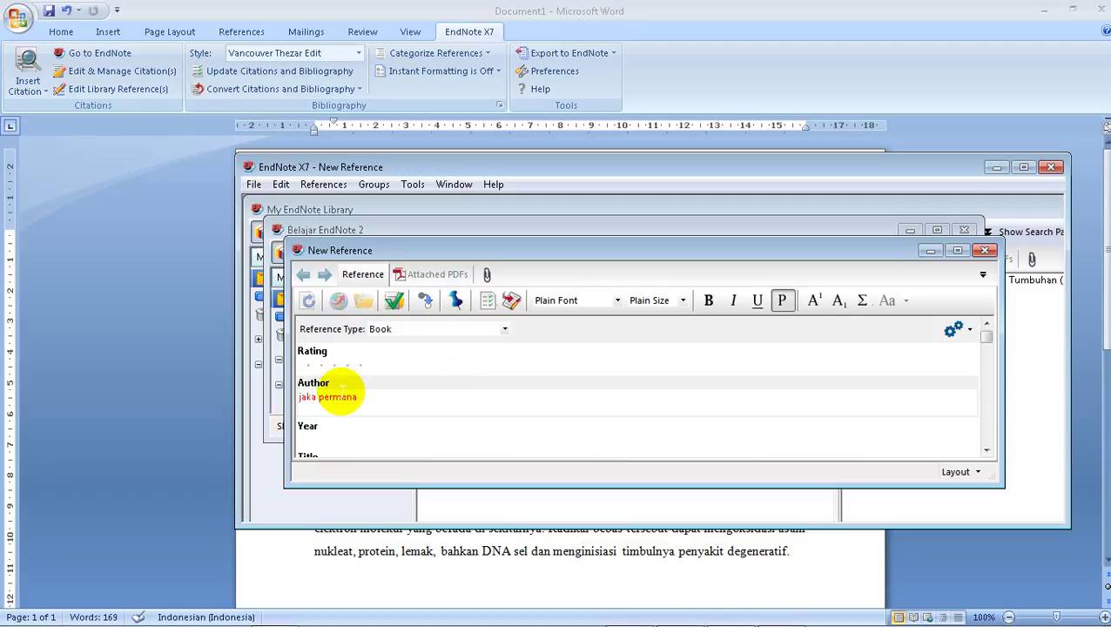
{"action": "type", "text": "gina"}
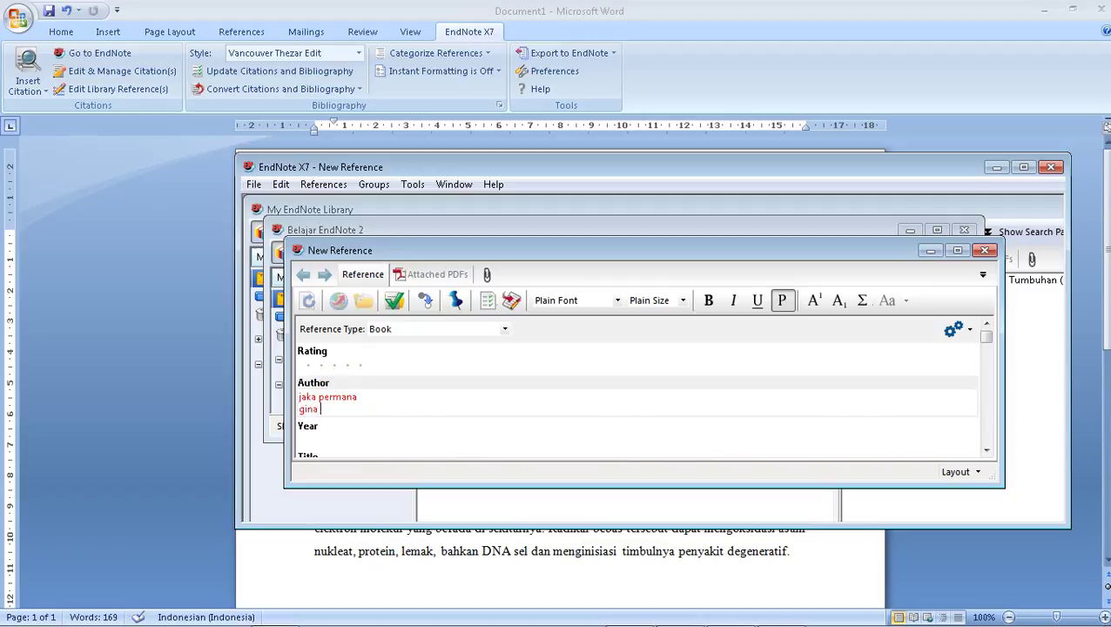
{"action": "type", "text": "pusin"}
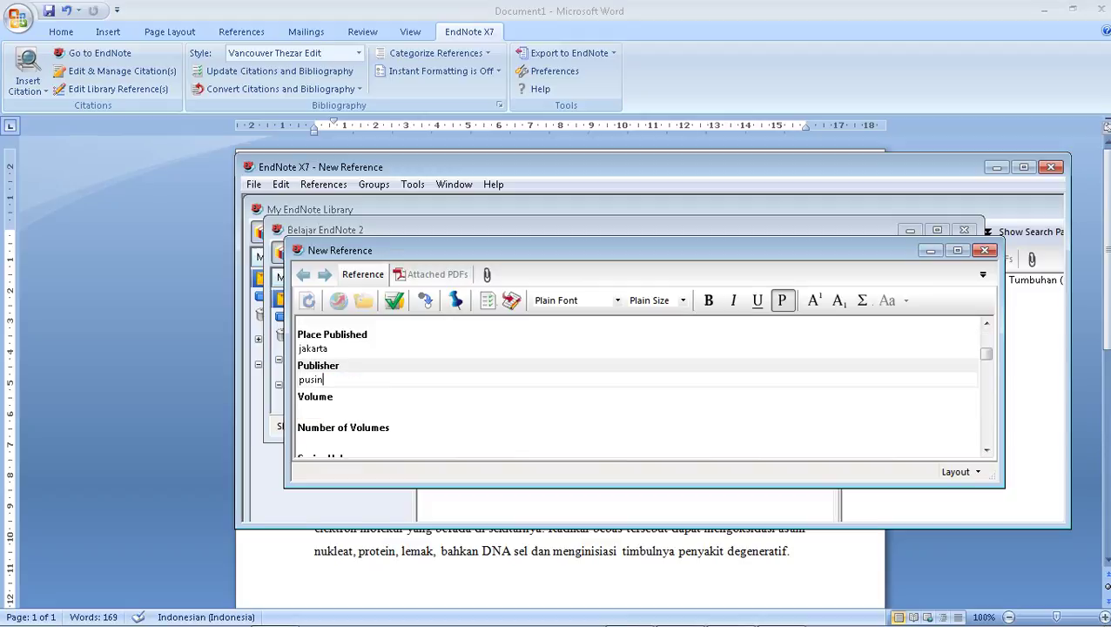
{"action": "type", "text": "do"}
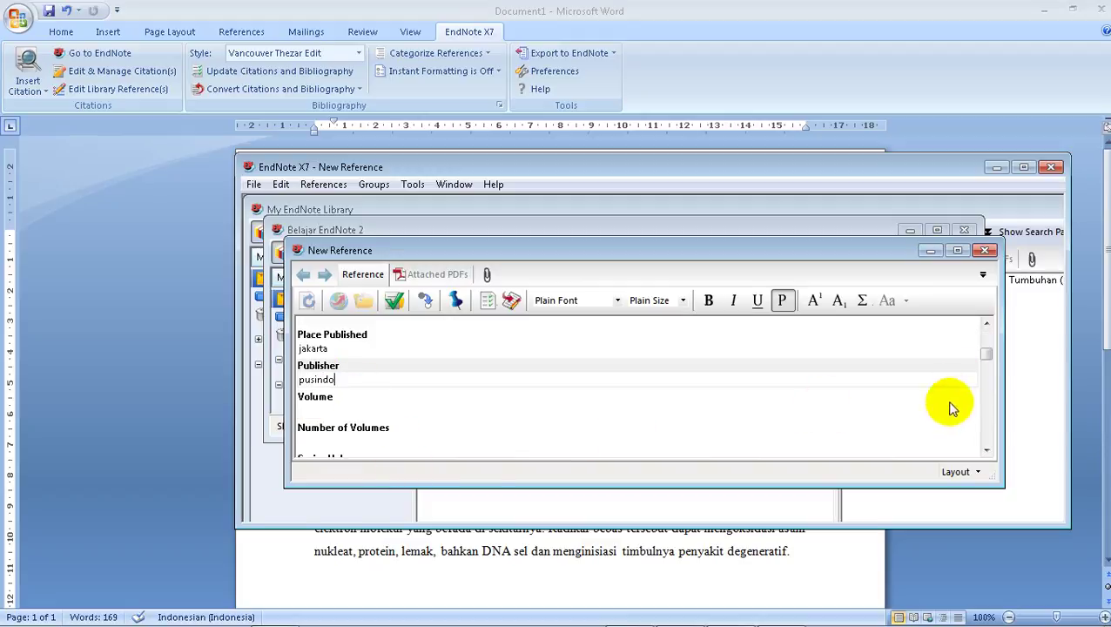
Step: Close the Book reference to save it in the library and select the "radikal bebas" entry
{"action": "left_click", "coordinate": [986, 450]}
{"action": "left_click_drag", "start_coordinate": [986, 450], "coordinate": [987, 450]}
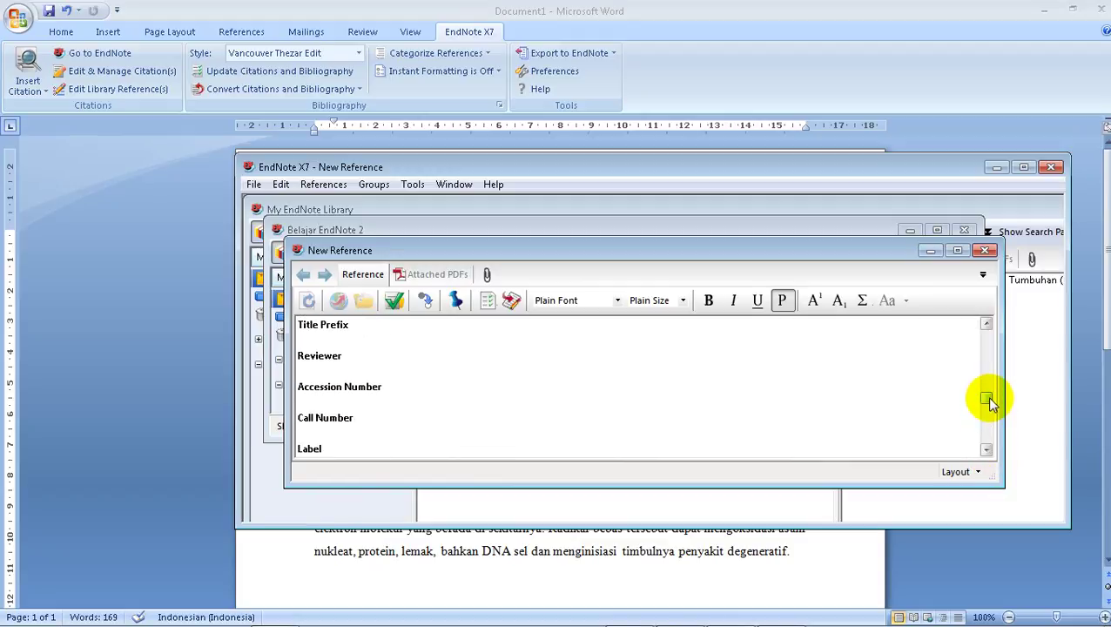
{"action": "left_click_drag", "start_coordinate": [986, 397], "coordinate": [982, 359]}
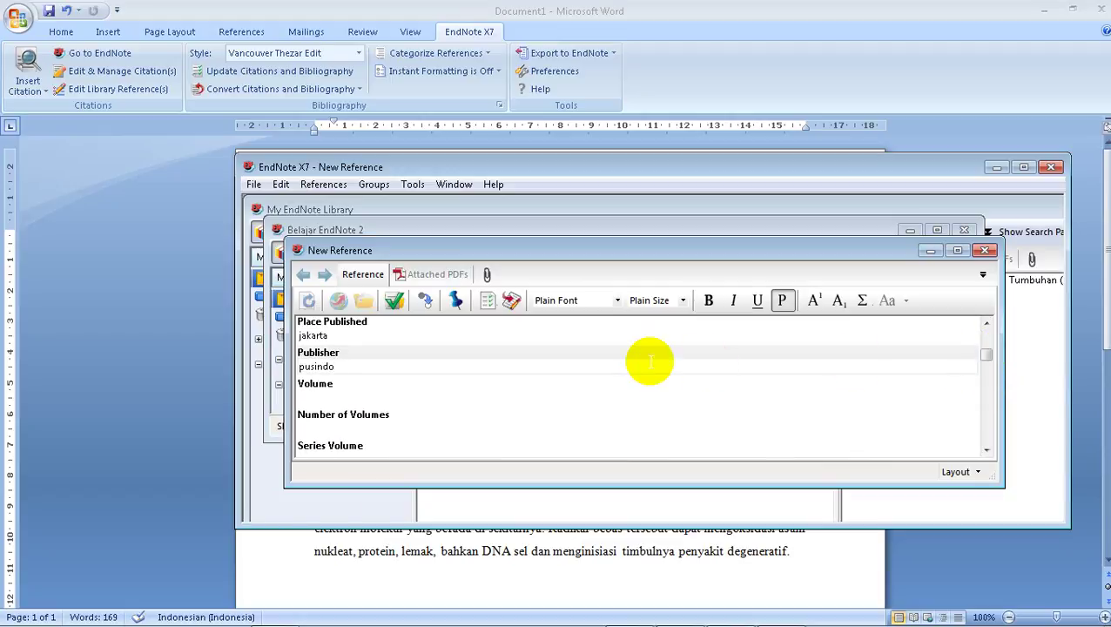
{"action": "left_click", "coordinate": [985, 249]}
{"action": "left_click", "coordinate": [549, 364]}
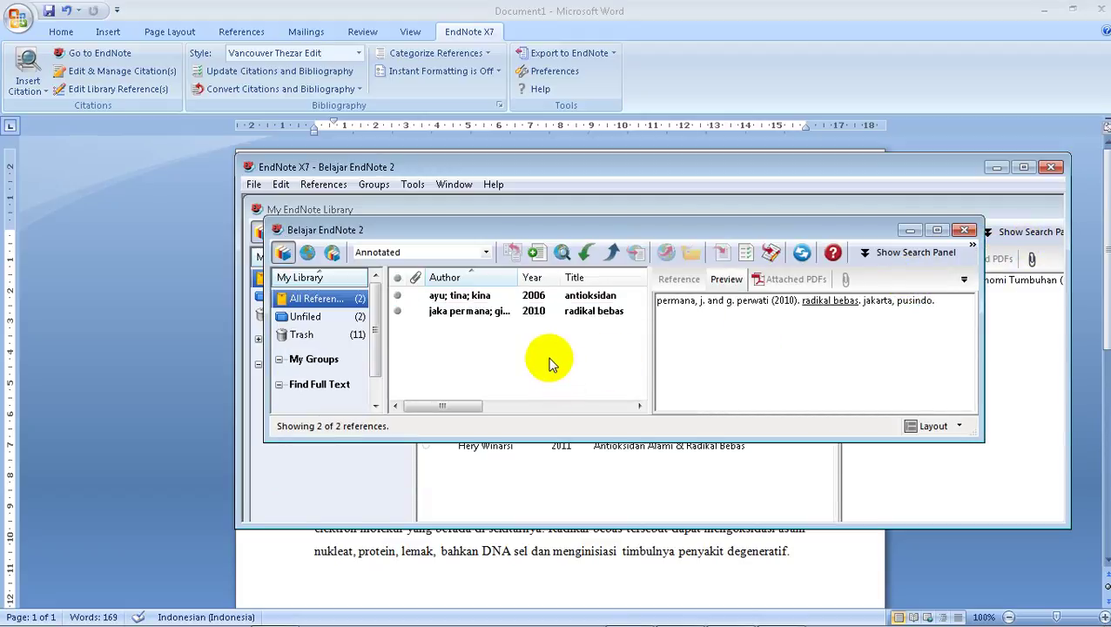
{"action": "left_click", "coordinate": [557, 311]}
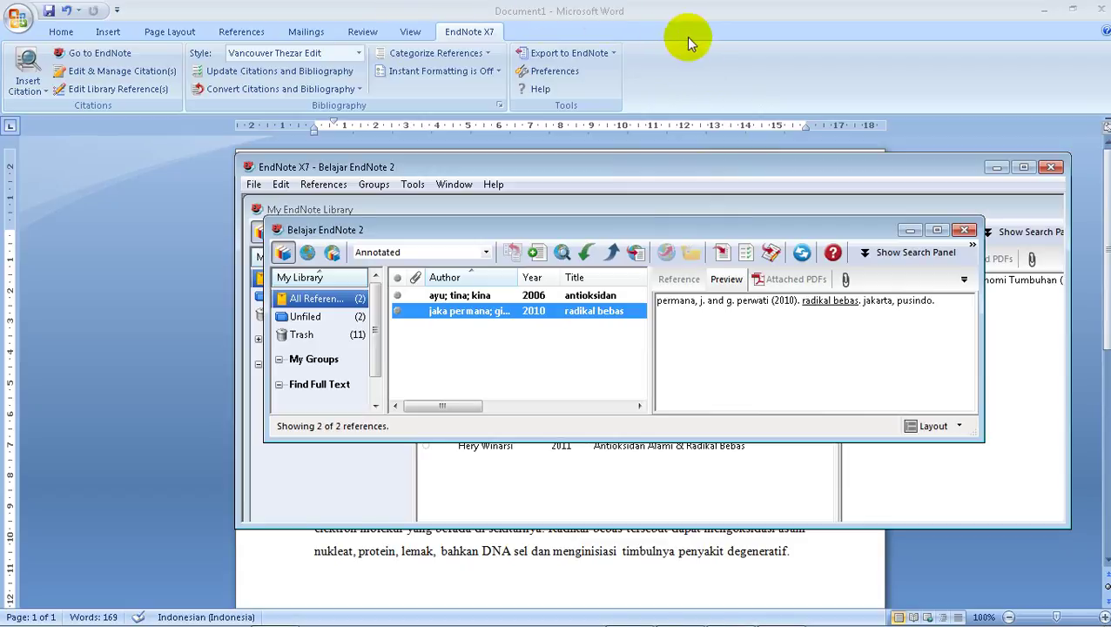
Step: Return to the Word document and choose Vancouver Thezar Edit as the citation style
{"action": "left_click", "coordinate": [740, 88]}
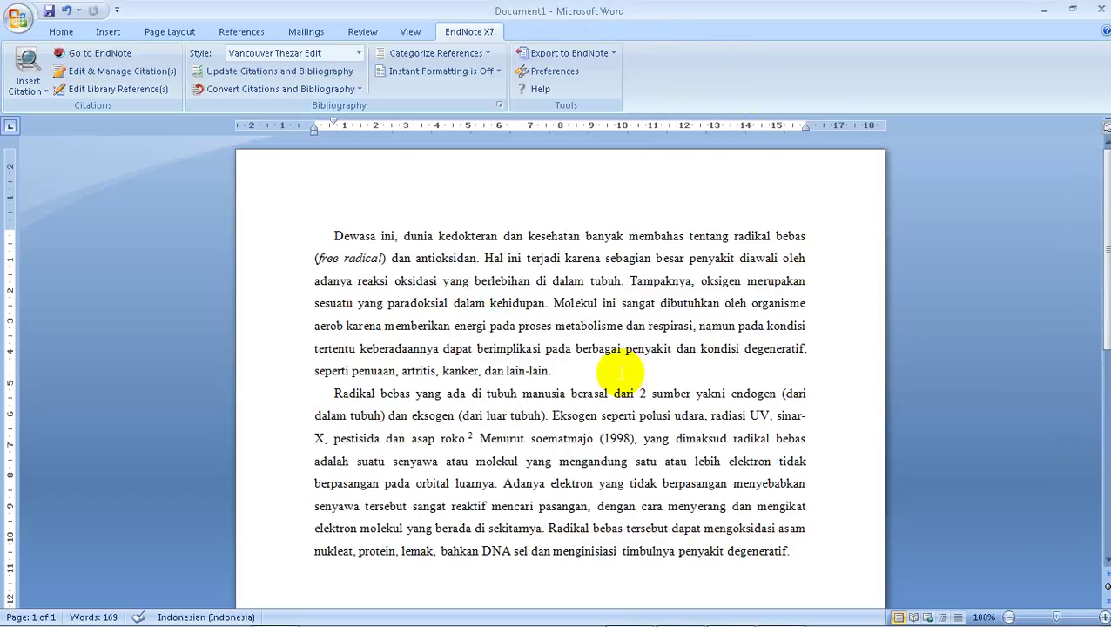
{"action": "key", "text": "BackSpace"}
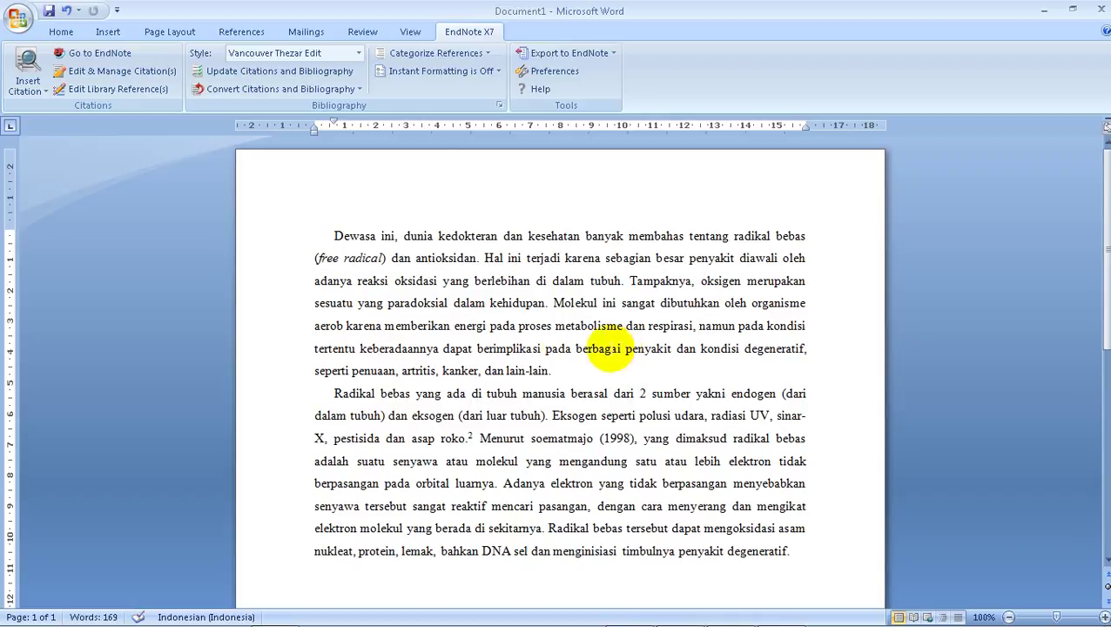
{"action": "left_click", "coordinate": [26, 72]}
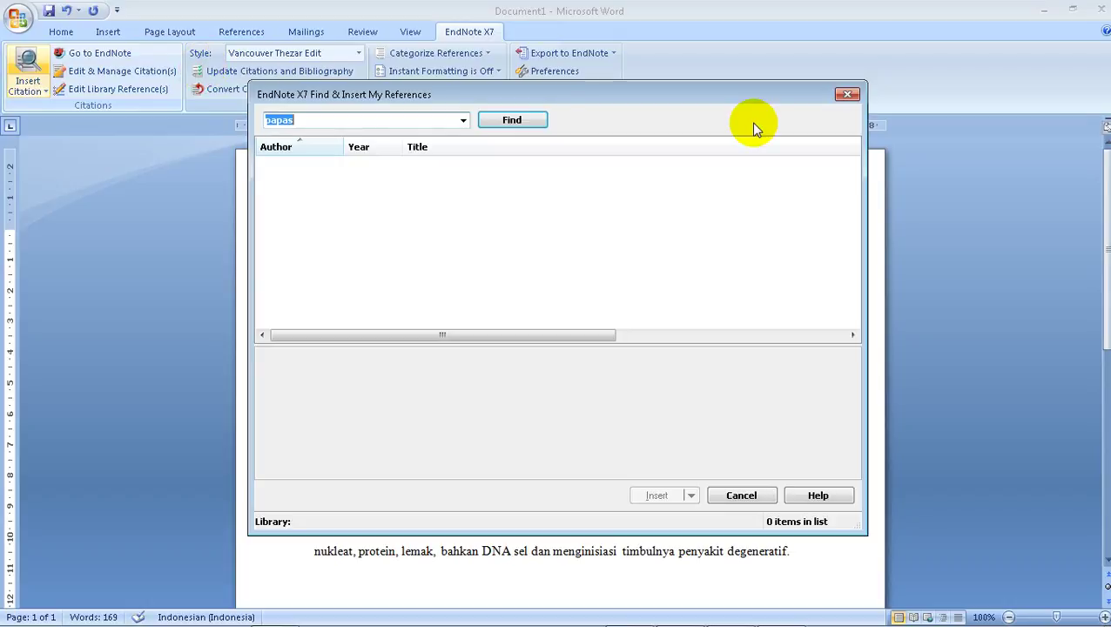
{"action": "left_click", "coordinate": [847, 94]}
{"action": "left_click", "coordinate": [357, 54]}
{"action": "left_click", "coordinate": [335, 84]}
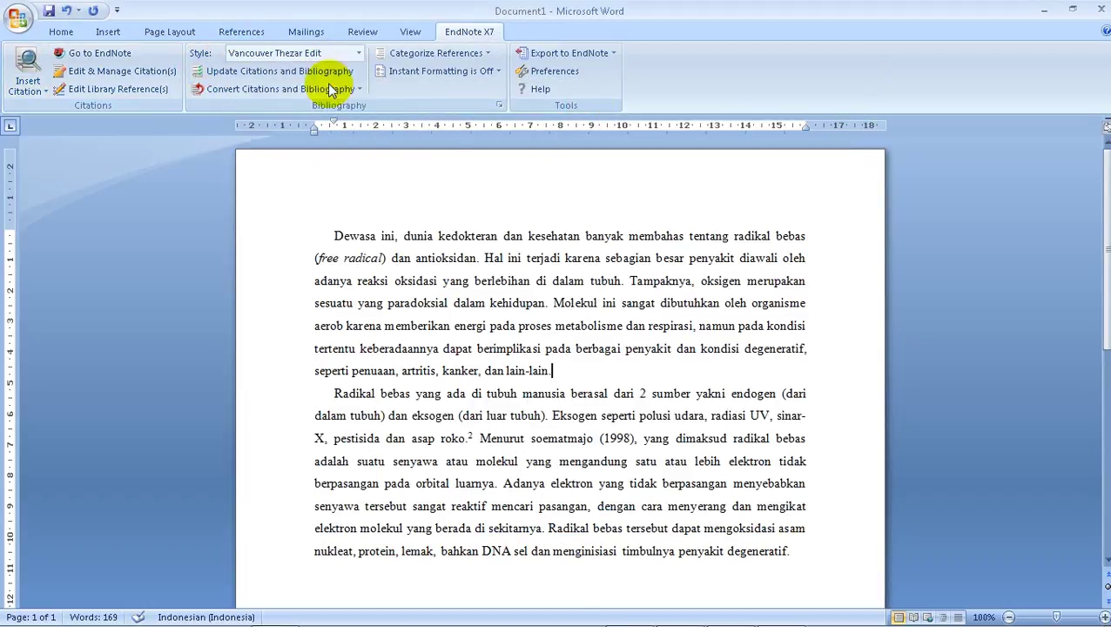
Step: Find the 2006 journal article "antioksidan" by a co-author's name and insert its citation at the end of the first paragraph
{"action": "mouse_move", "coordinate": [784, 612]}
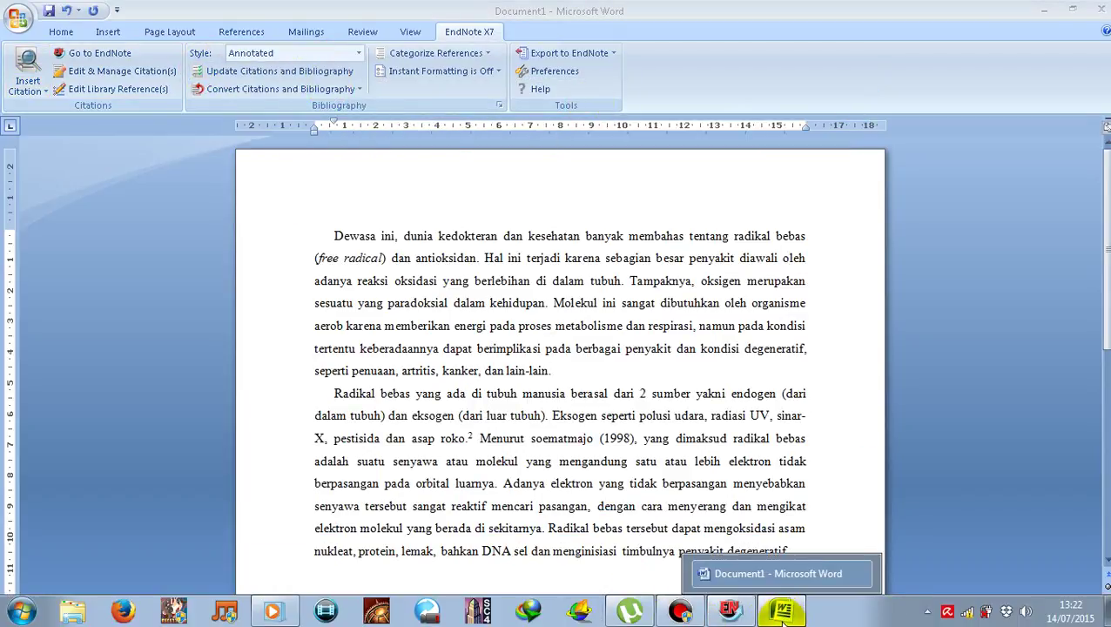
{"action": "left_click", "coordinate": [731, 612]}
{"action": "left_click", "coordinate": [731, 612]}
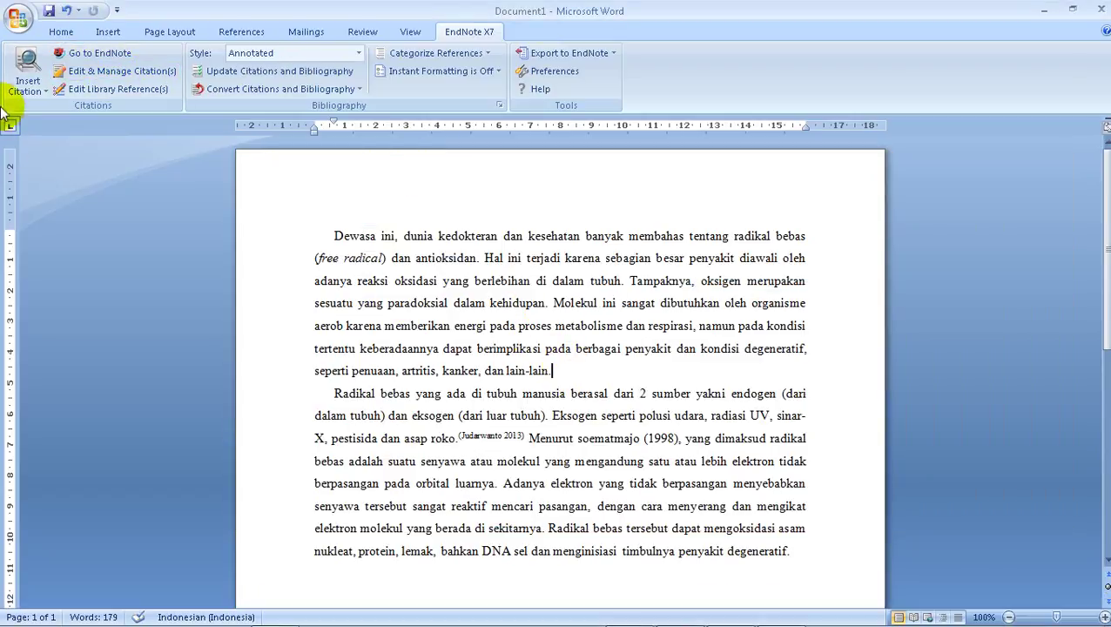
{"action": "left_click", "coordinate": [25, 81]}
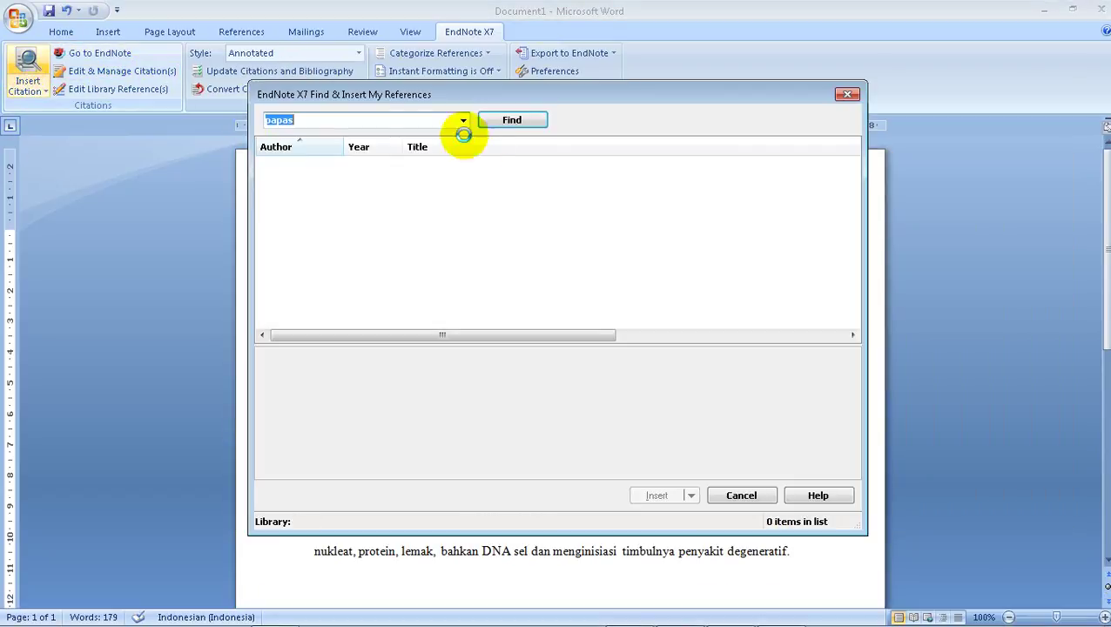
{"action": "key", "text": "Return"}
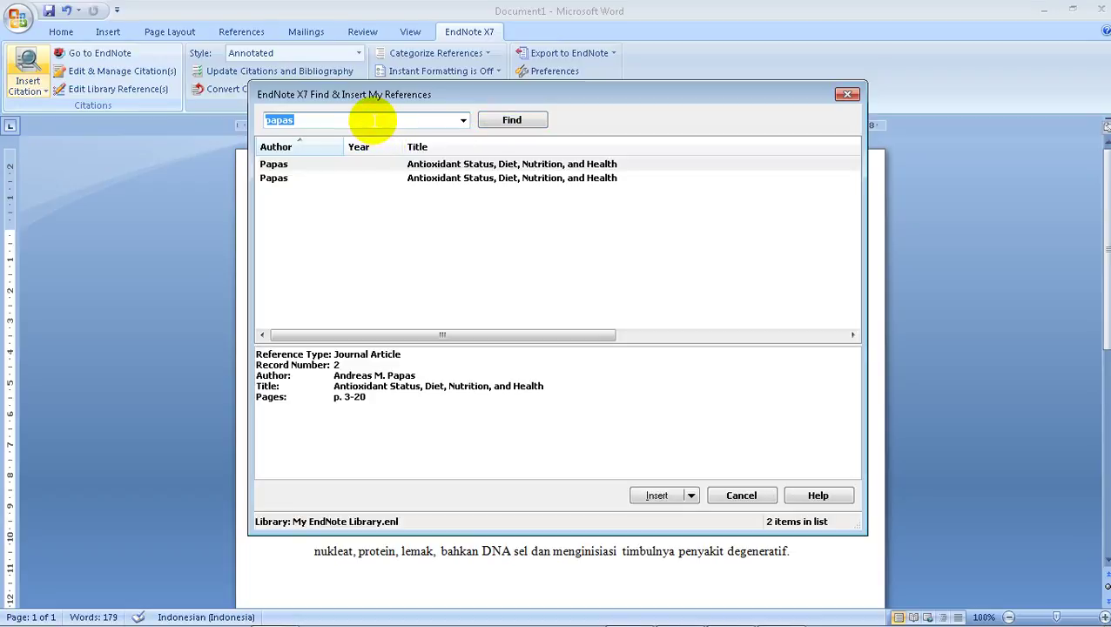
{"action": "key", "text": "BackSpace"}
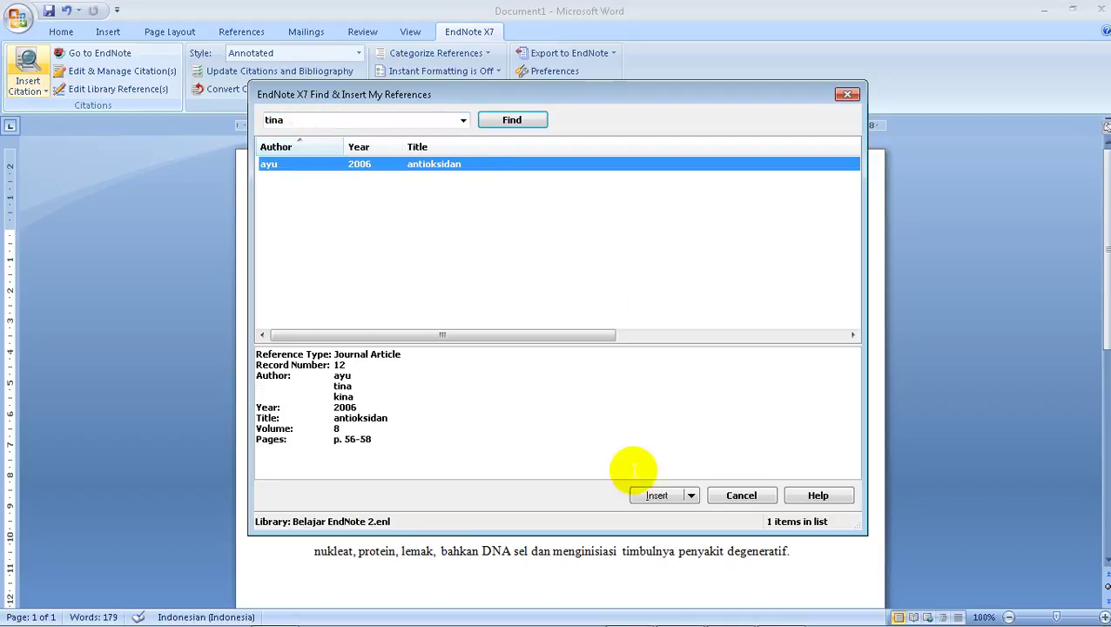
{"action": "left_click", "coordinate": [656, 496]}
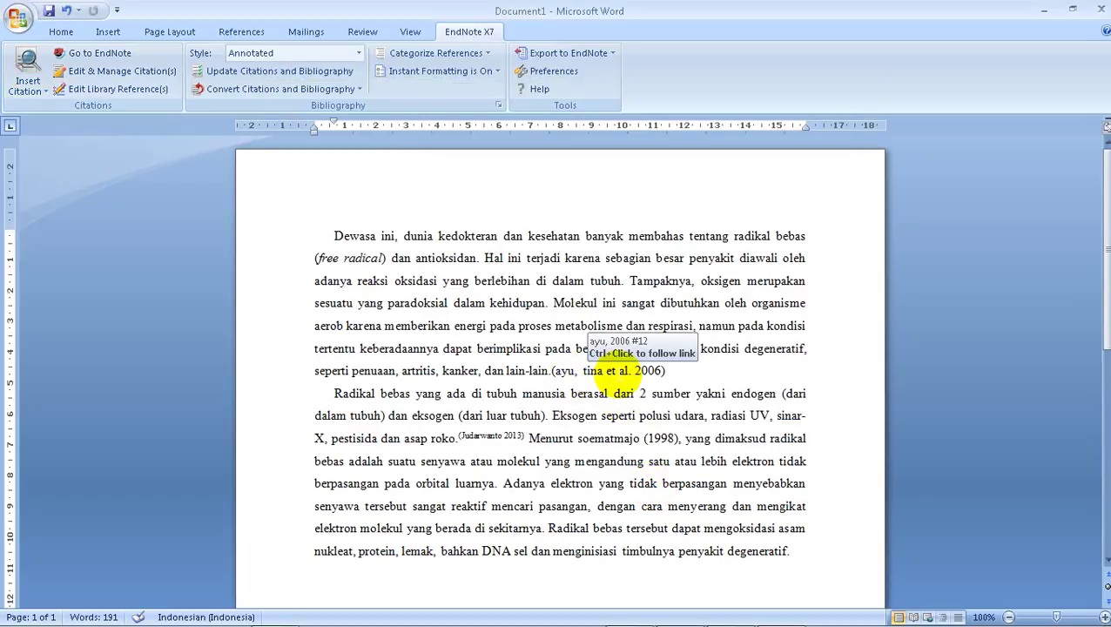
Step: Search the references for "radikal" and insert the 2010 book "radikal bebas" as a citation at the end of the second paragraph
{"action": "left_click", "coordinate": [809, 567]}
{"action": "left_click", "coordinate": [805, 553]}
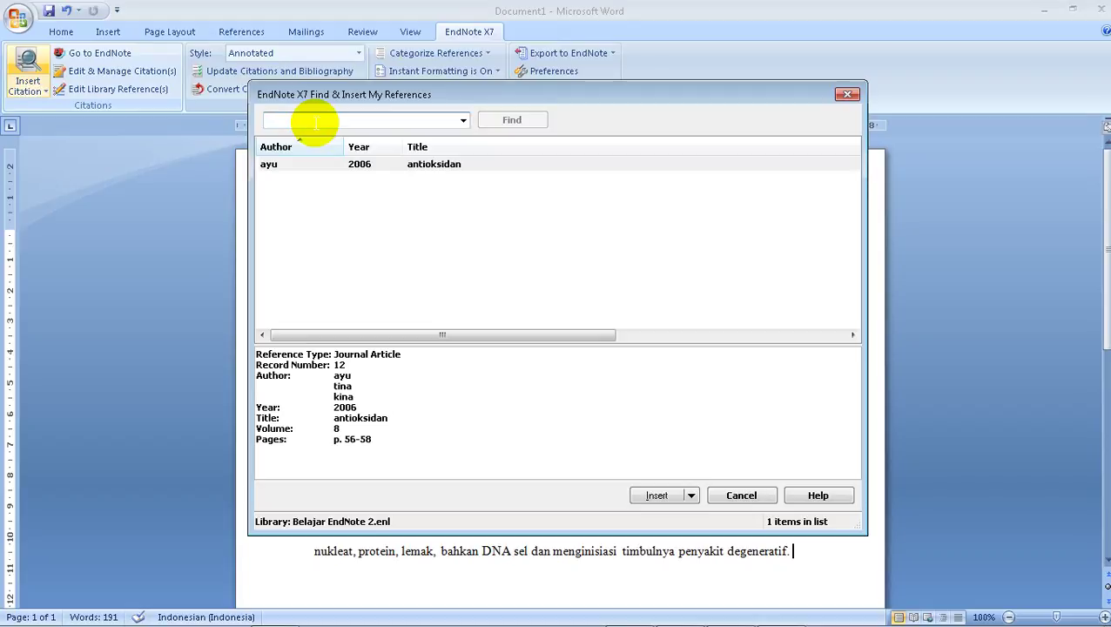
{"action": "type", "text": "radikal"}
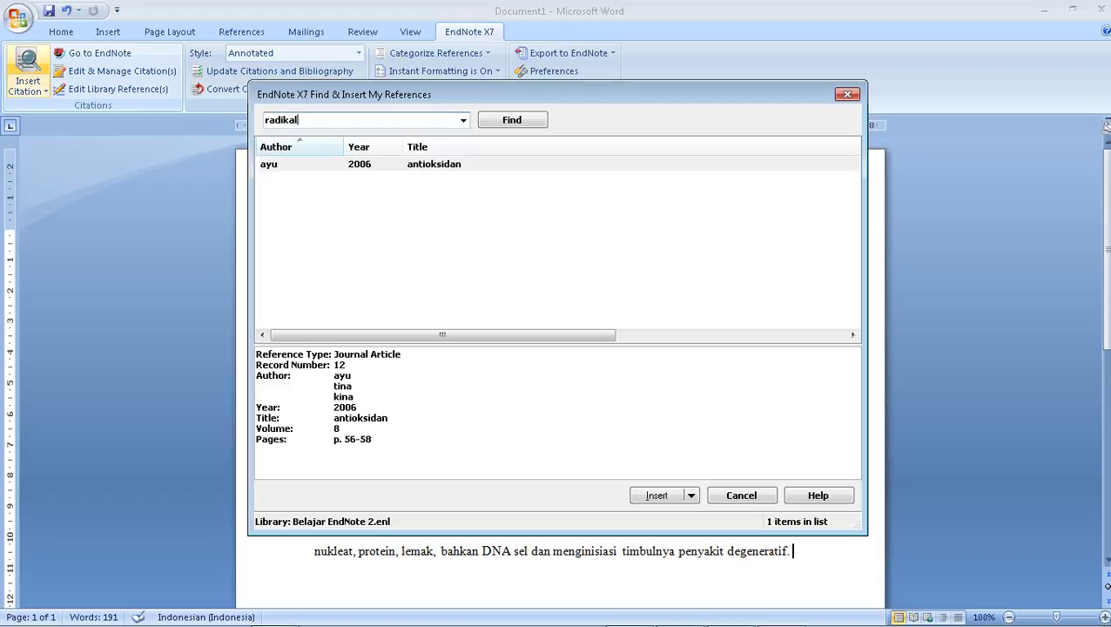
{"action": "left_click", "coordinate": [314, 122]}
{"action": "key", "text": "Return"}
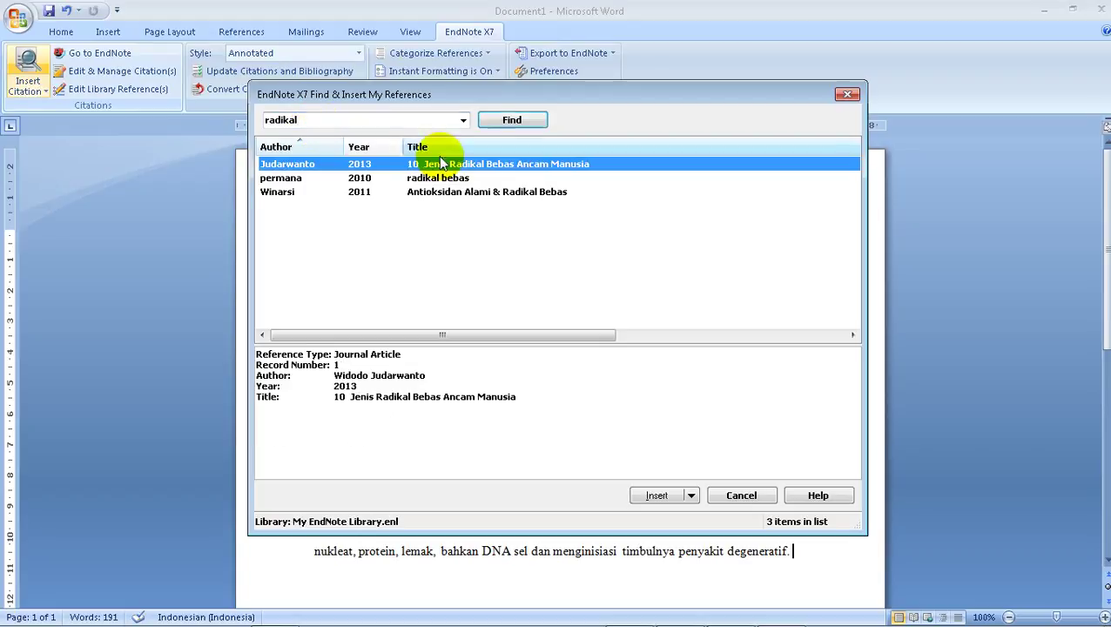
{"action": "left_click", "coordinate": [432, 179]}
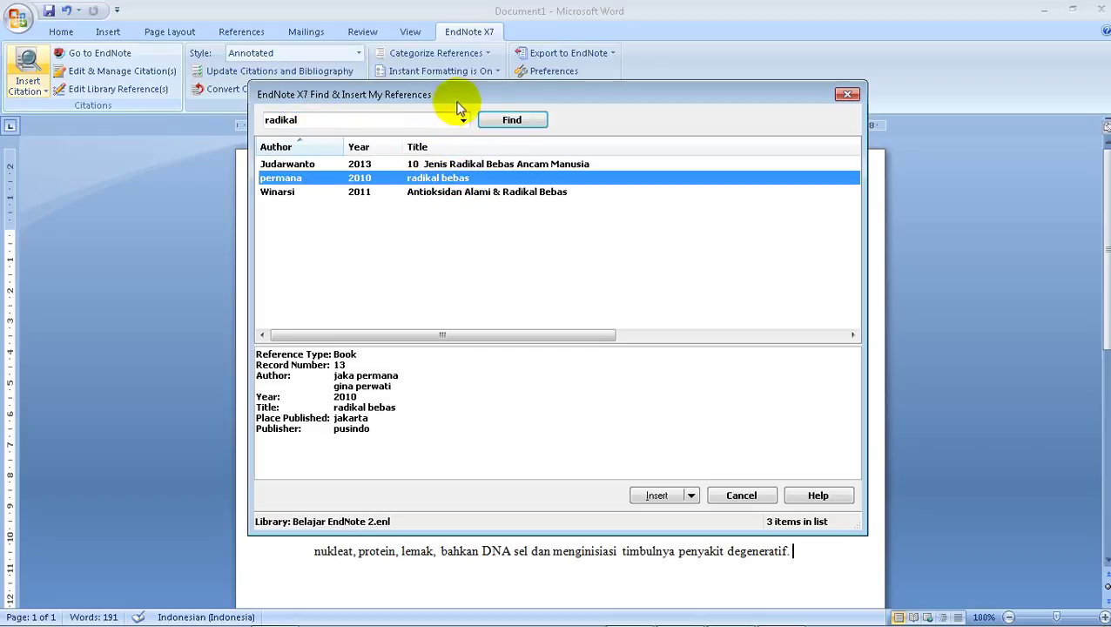
{"action": "left_click", "coordinate": [667, 501]}
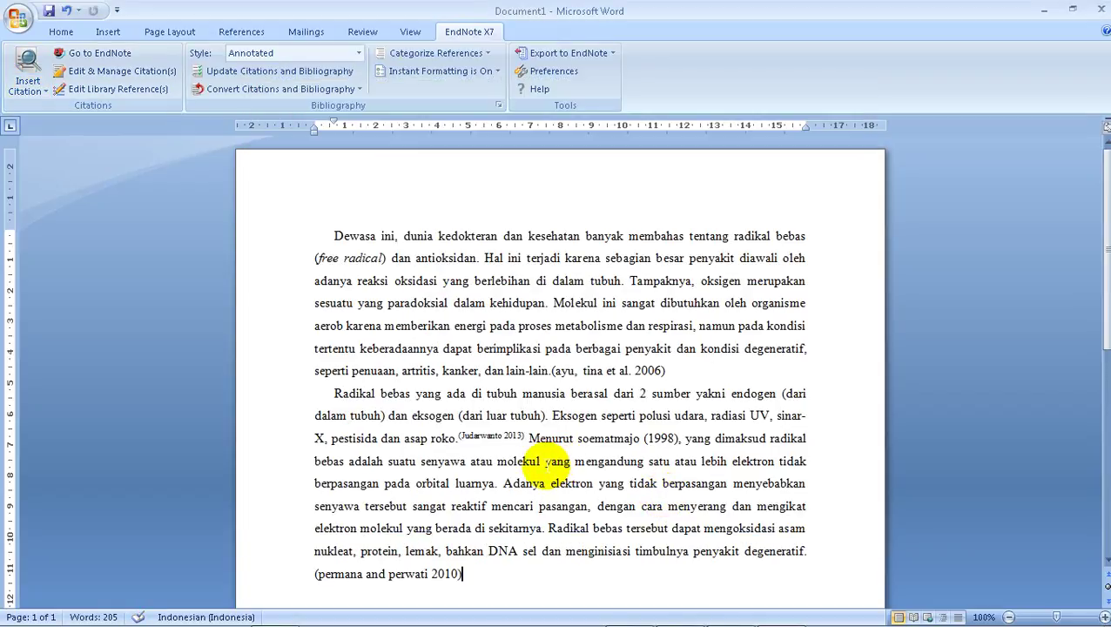
{"action": "scroll", "coordinate": [1091, 240], "scroll_direction": "down", "scroll_amount": 2}
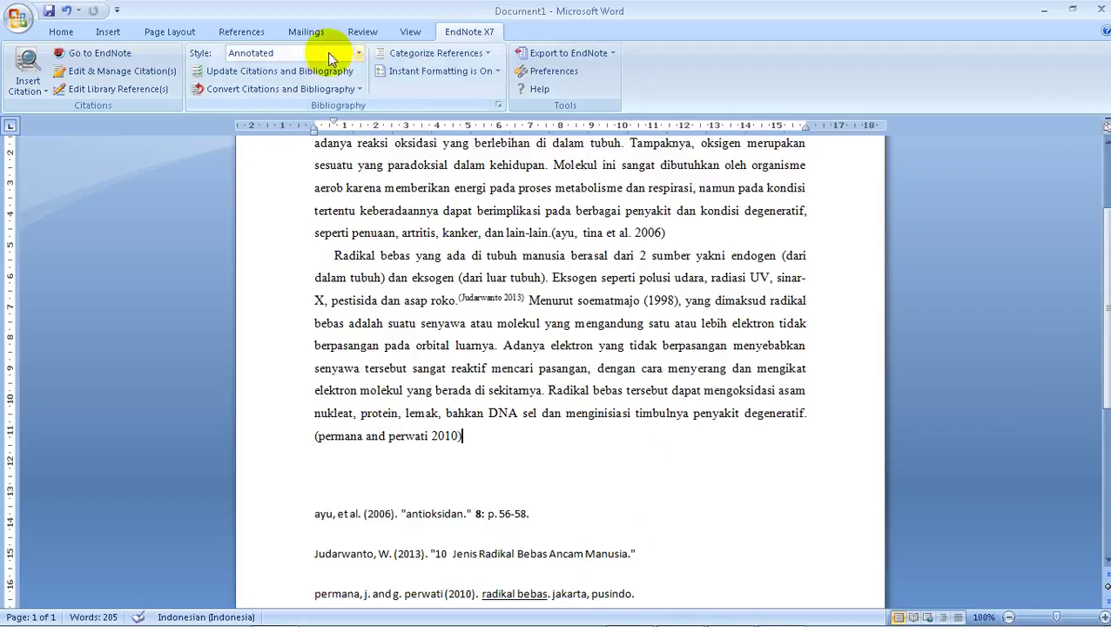
Step: Switch to EndNote and set the output style of the Belajar EndNote 2 library to Vancouver
{"action": "left_click", "coordinate": [683, 612]}
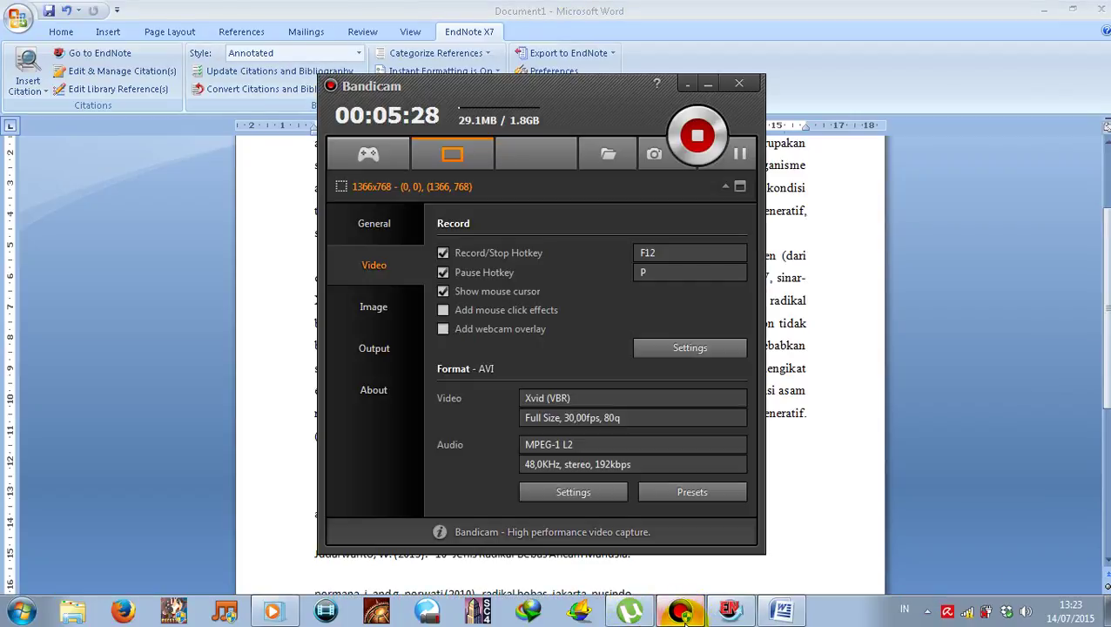
{"action": "left_click", "coordinate": [683, 612]}
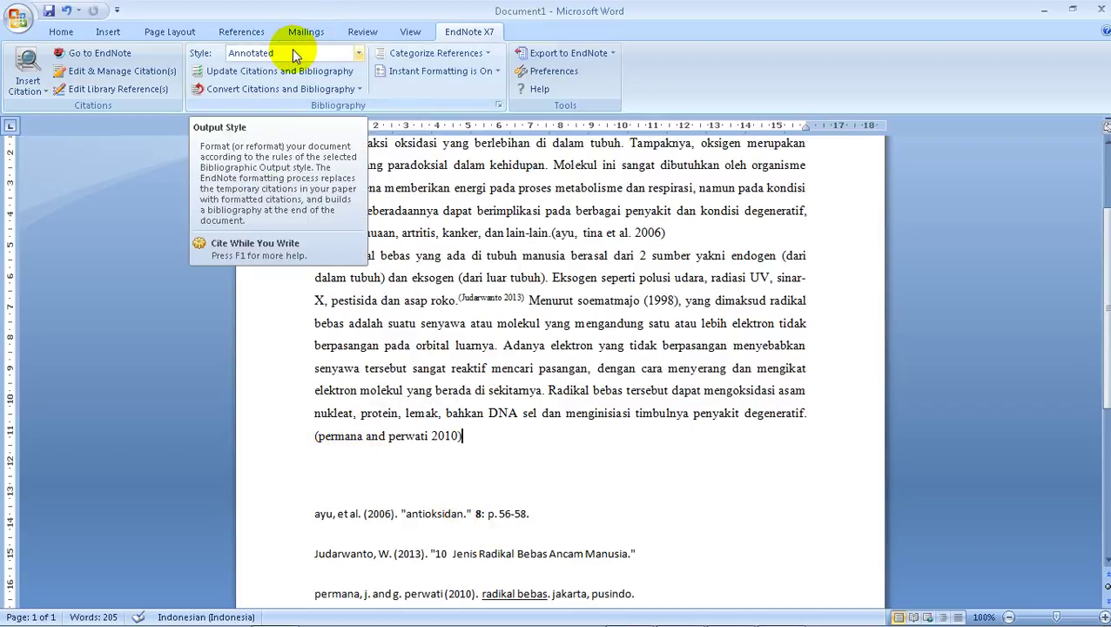
{"action": "mouse_move", "coordinate": [683, 616]}
{"action": "left_click", "coordinate": [726, 614]}
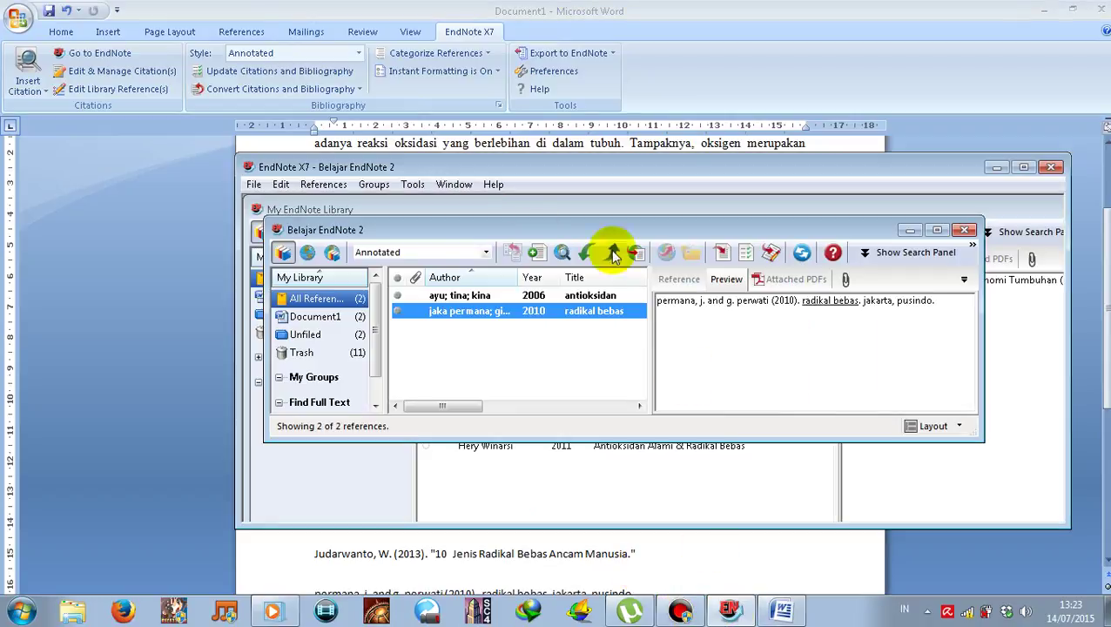
{"action": "left_click", "coordinate": [397, 253]}
{"action": "left_click", "coordinate": [400, 353]}
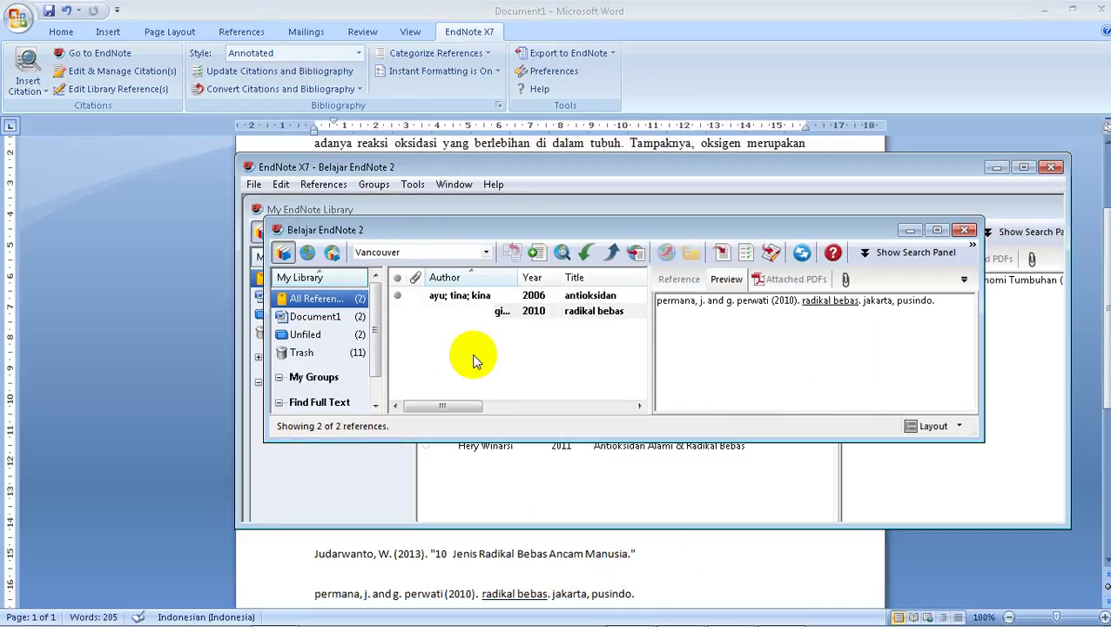
{"action": "left_click", "coordinate": [436, 251]}
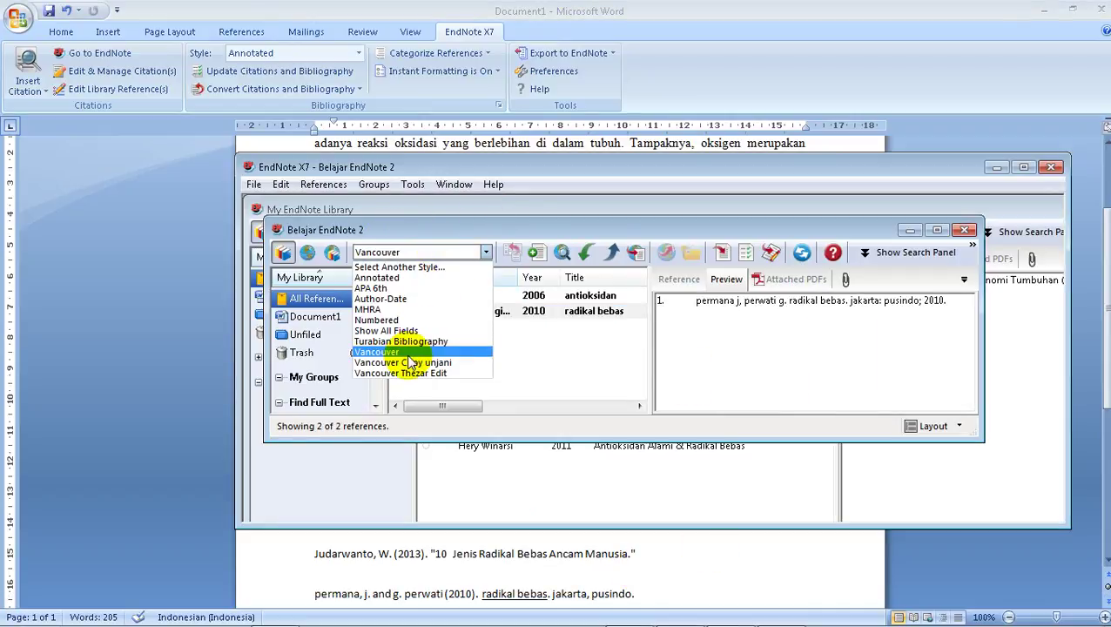
{"action": "left_click", "coordinate": [413, 270]}
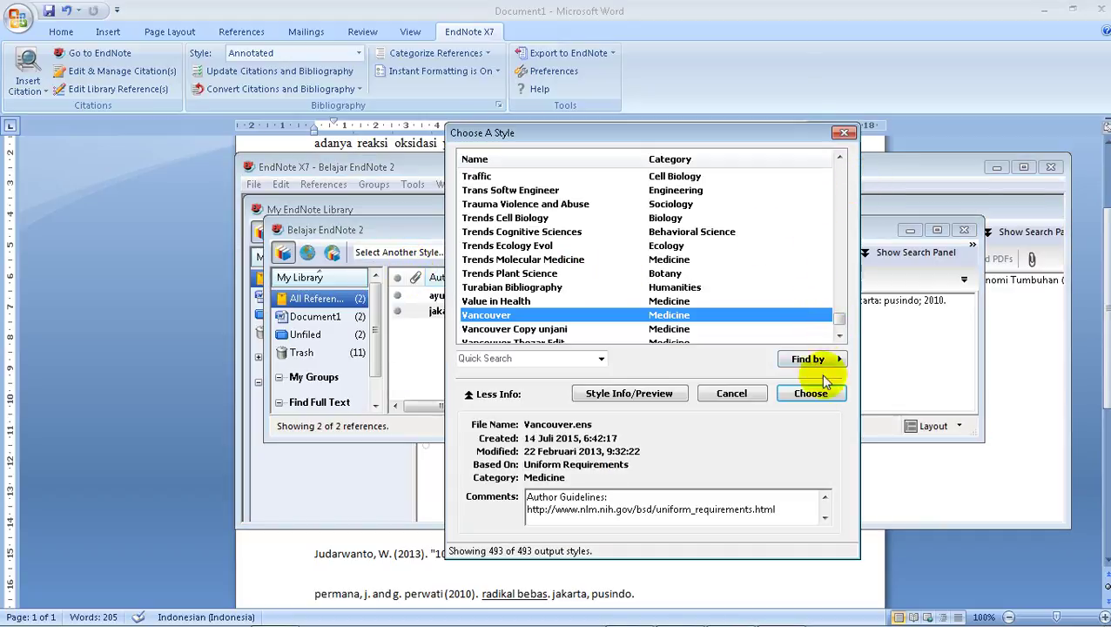
{"action": "left_click", "coordinate": [731, 394]}
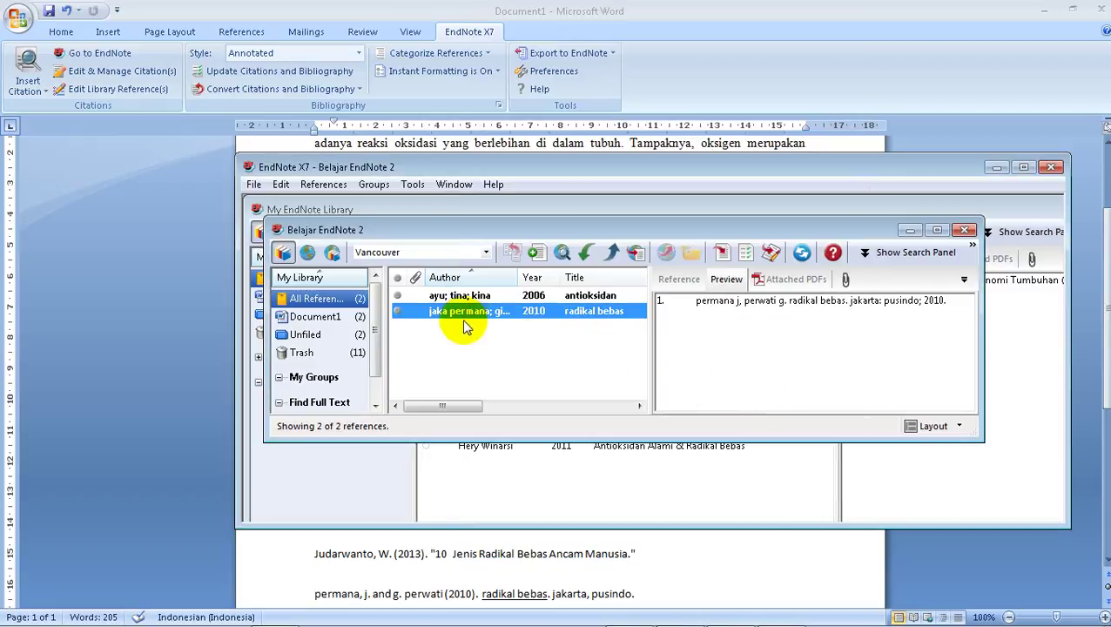
Step: Return to the Word document and change its citation style to Vancouver
{"action": "left_click", "coordinate": [515, 9]}
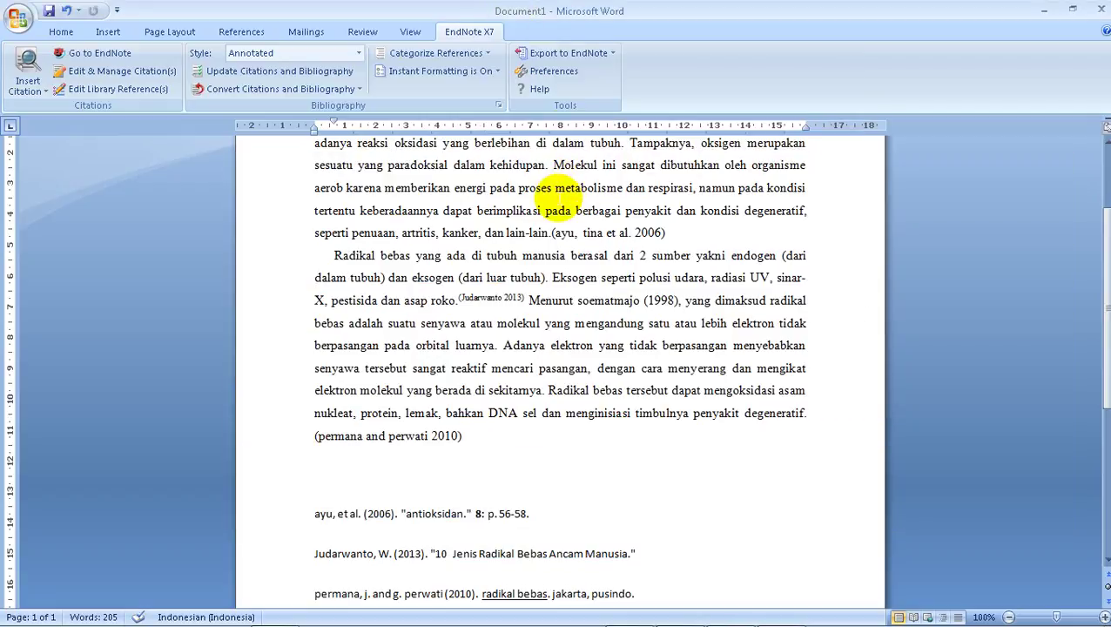
{"action": "left_click", "coordinate": [316, 55]}
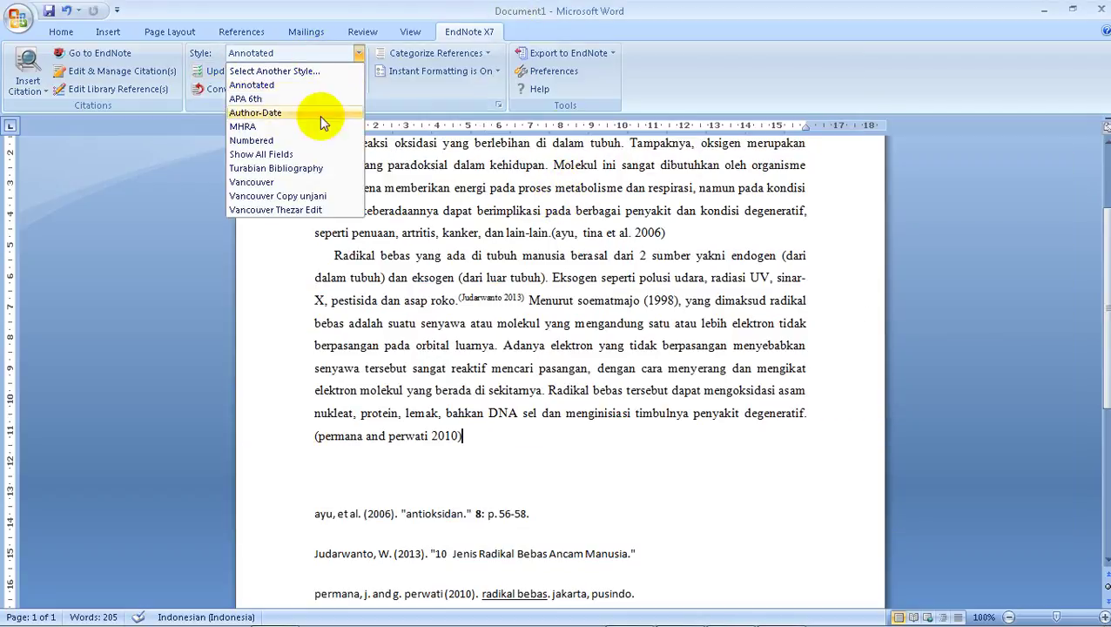
{"action": "left_click", "coordinate": [293, 181]}
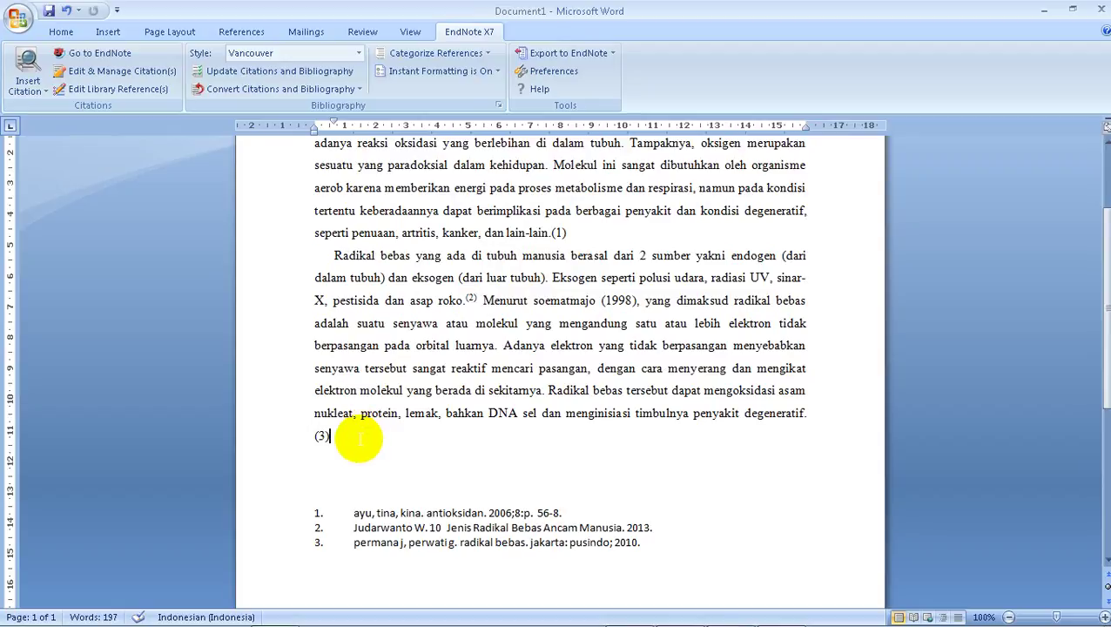
{"action": "double_click", "coordinate": [320, 437]}
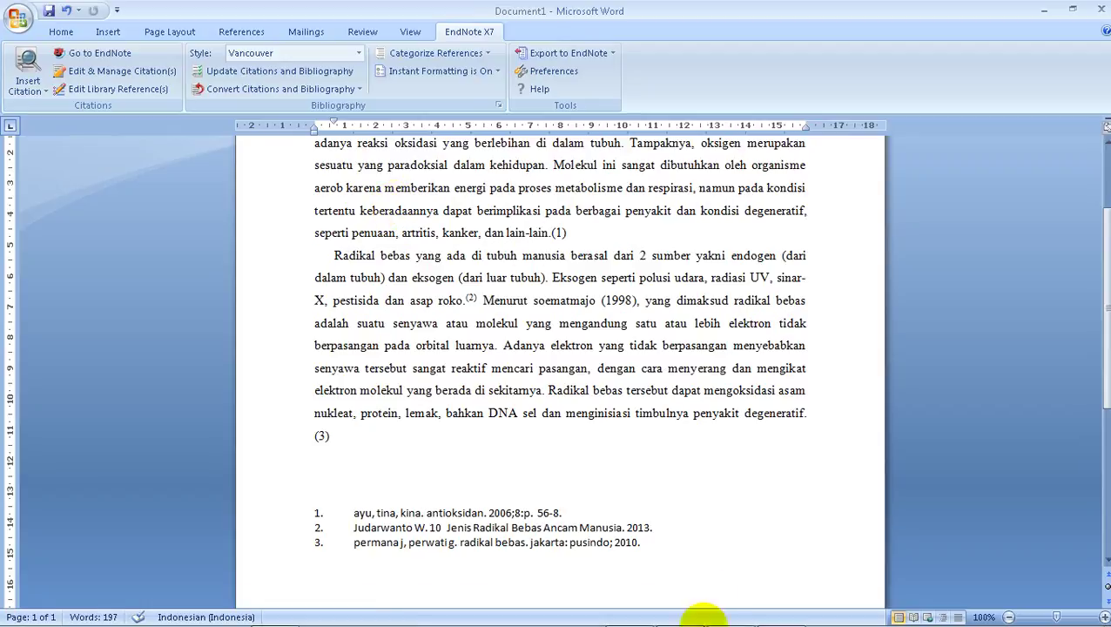
Step: Switch to EndNote, open the Vancouver output style for editing and show its in-text citation templates in a maximized style window
{"action": "mouse_move", "coordinate": [748, 616]}
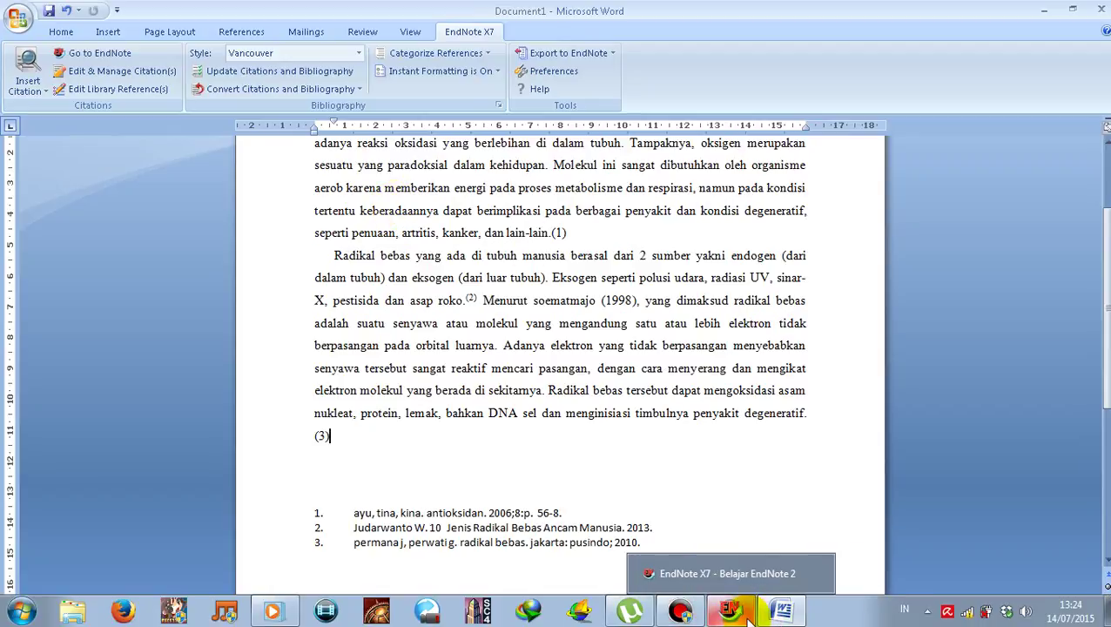
{"action": "left_click", "coordinate": [748, 615]}
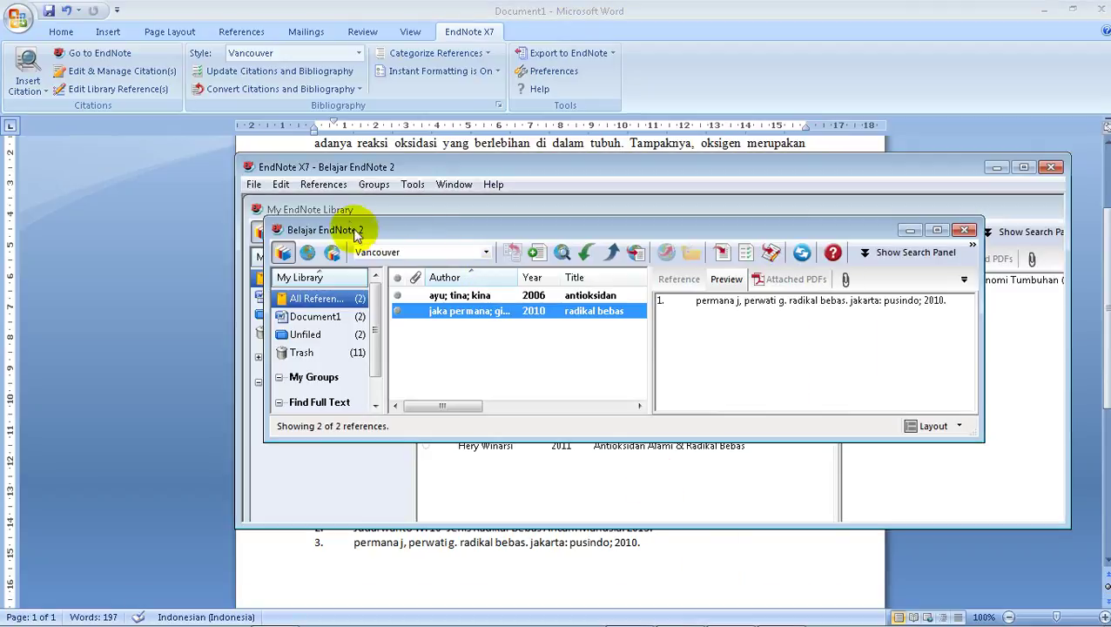
{"action": "left_click", "coordinate": [281, 184]}
{"action": "mouse_move", "coordinate": [344, 438]}
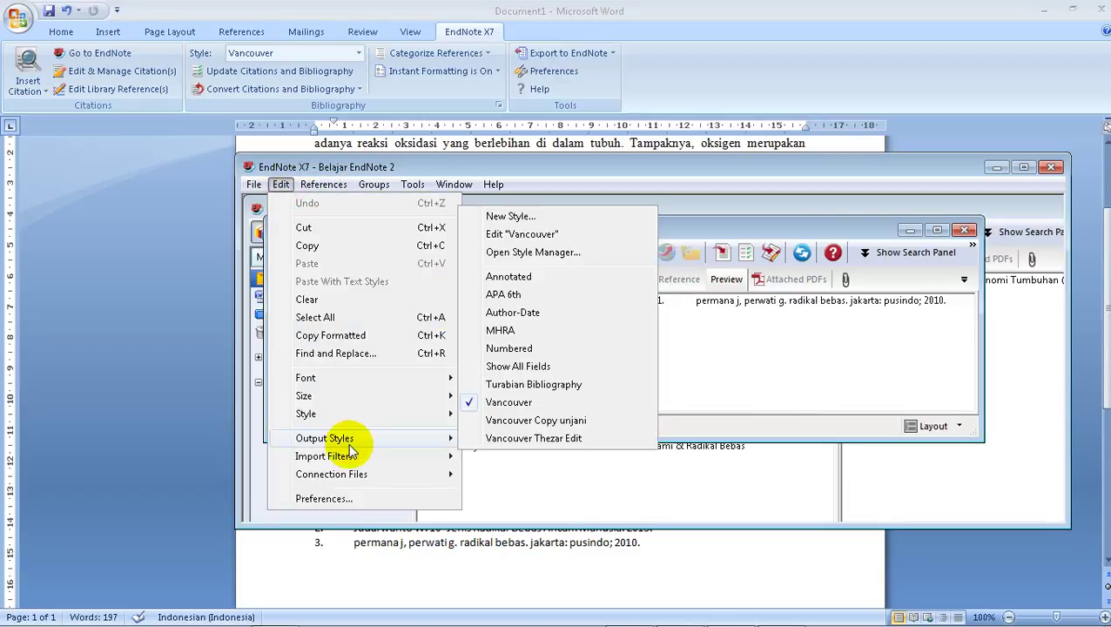
{"action": "left_click", "coordinate": [565, 242]}
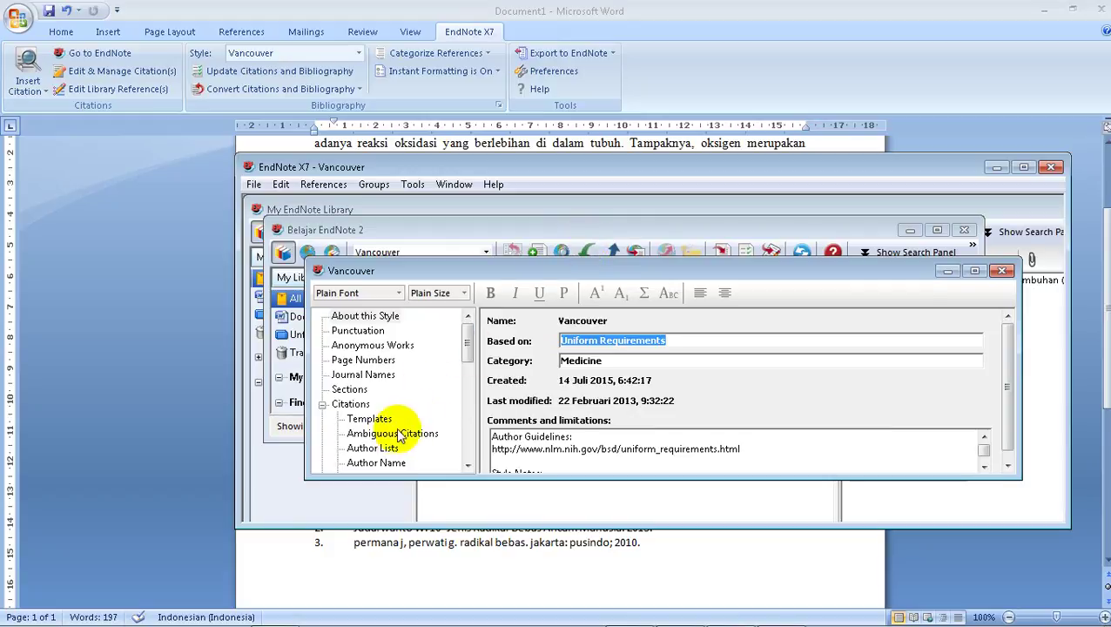
{"action": "left_click", "coordinate": [365, 420]}
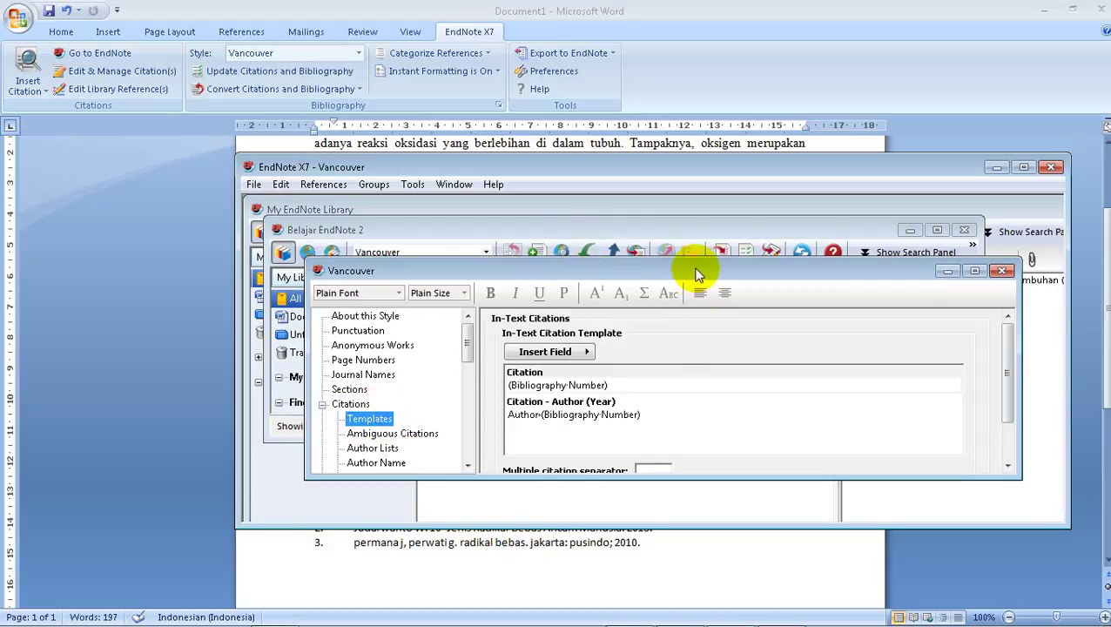
{"action": "double_click", "coordinate": [700, 271]}
Step: Remove the parentheses from the Citation template and format Bibliography Number as superscript Times New Roman, size 12
{"action": "left_click", "coordinate": [522, 297]}
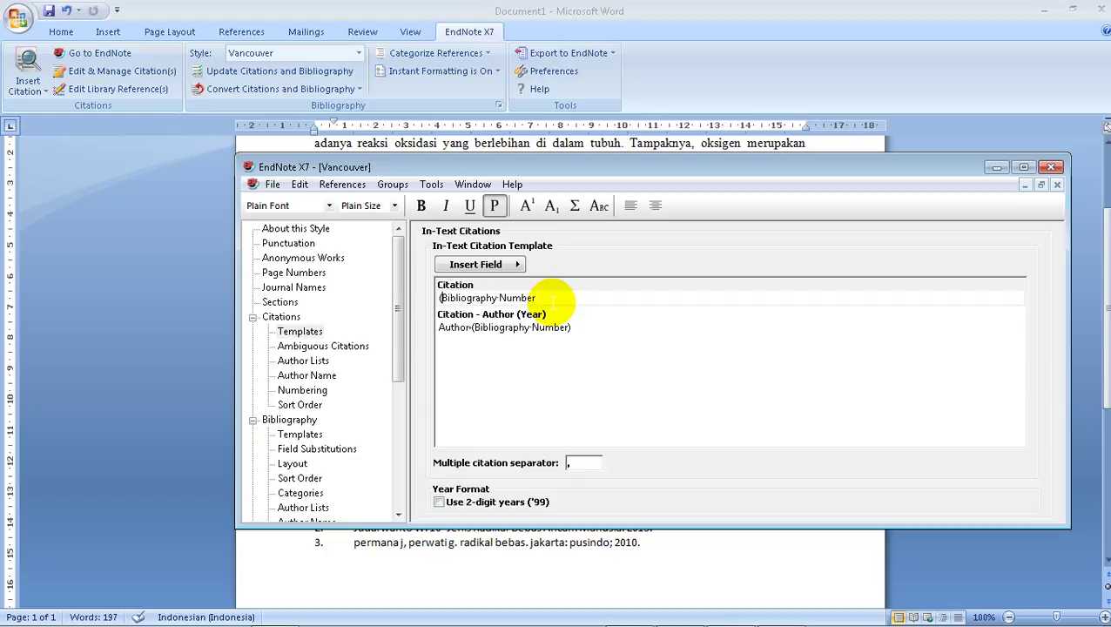
{"action": "left_click_drag", "start_coordinate": [554, 298], "coordinate": [397, 298]}
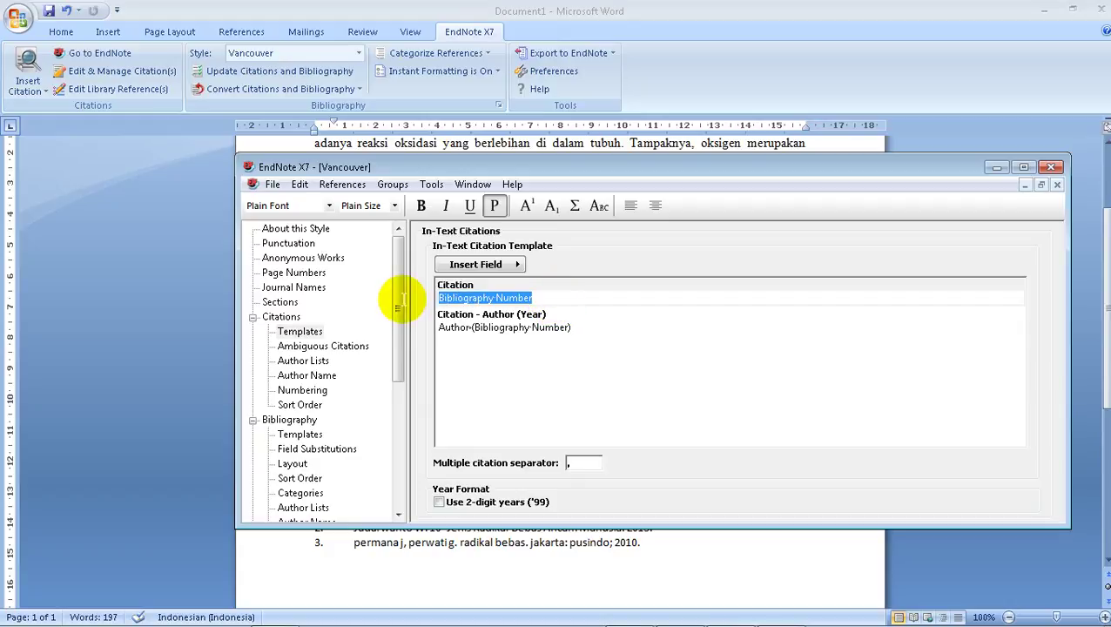
{"action": "left_click", "coordinate": [363, 206]}
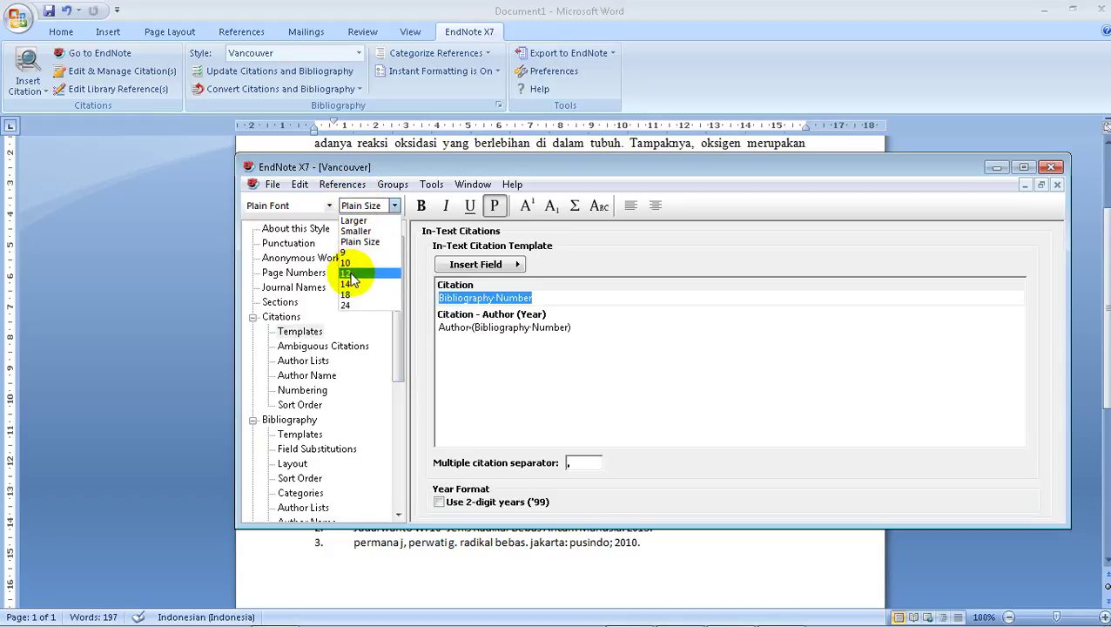
{"action": "left_click", "coordinate": [349, 273]}
{"action": "left_click", "coordinate": [324, 206]}
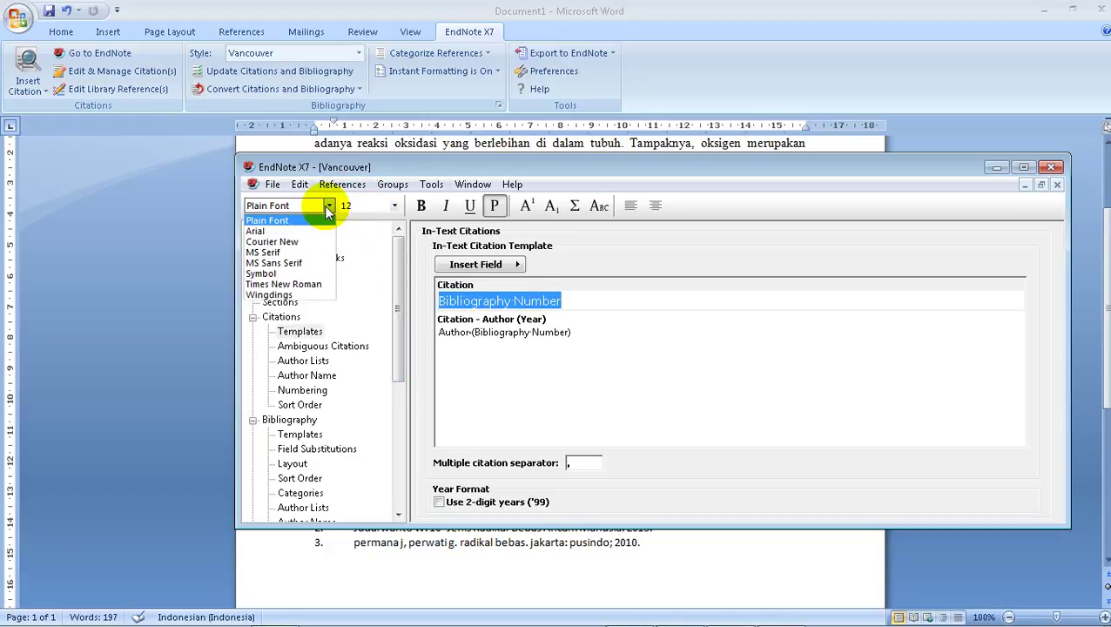
{"action": "left_click", "coordinate": [271, 284]}
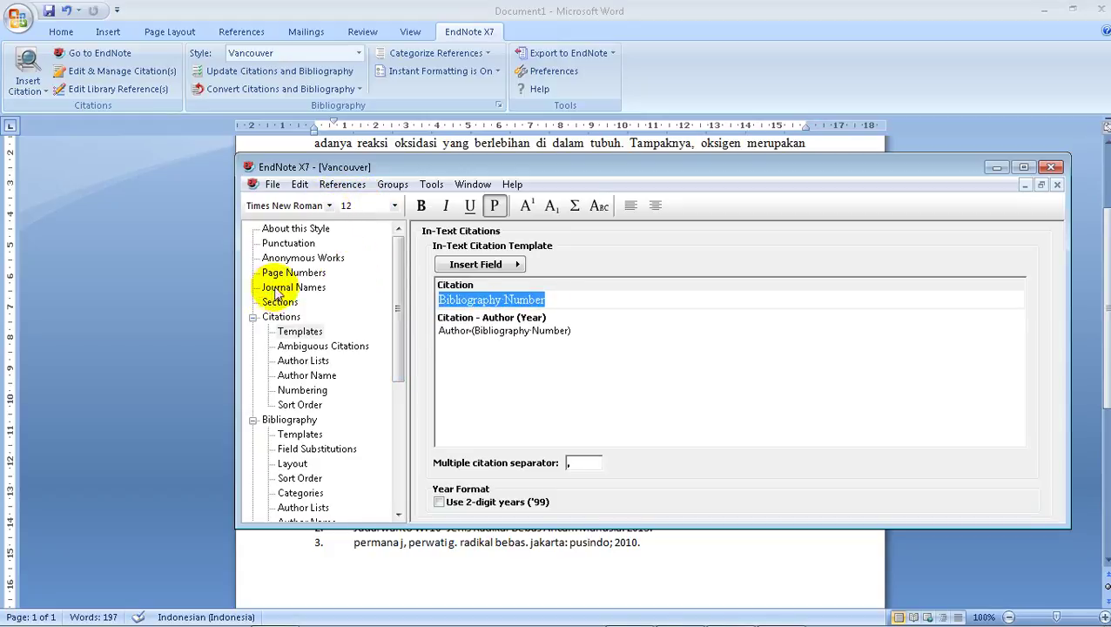
{"action": "left_click", "coordinate": [526, 205]}
{"action": "left_click", "coordinate": [540, 296]}
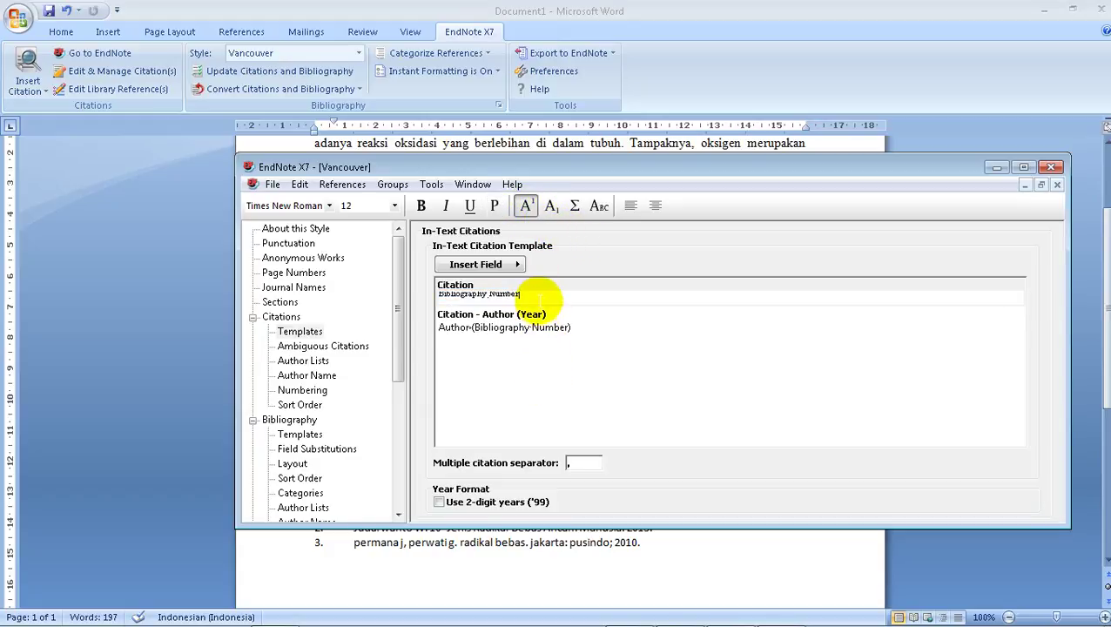
Step: Open the style's bibliography templates and format the Book template in Times New Roman, size 12
{"action": "left_click", "coordinate": [298, 435]}
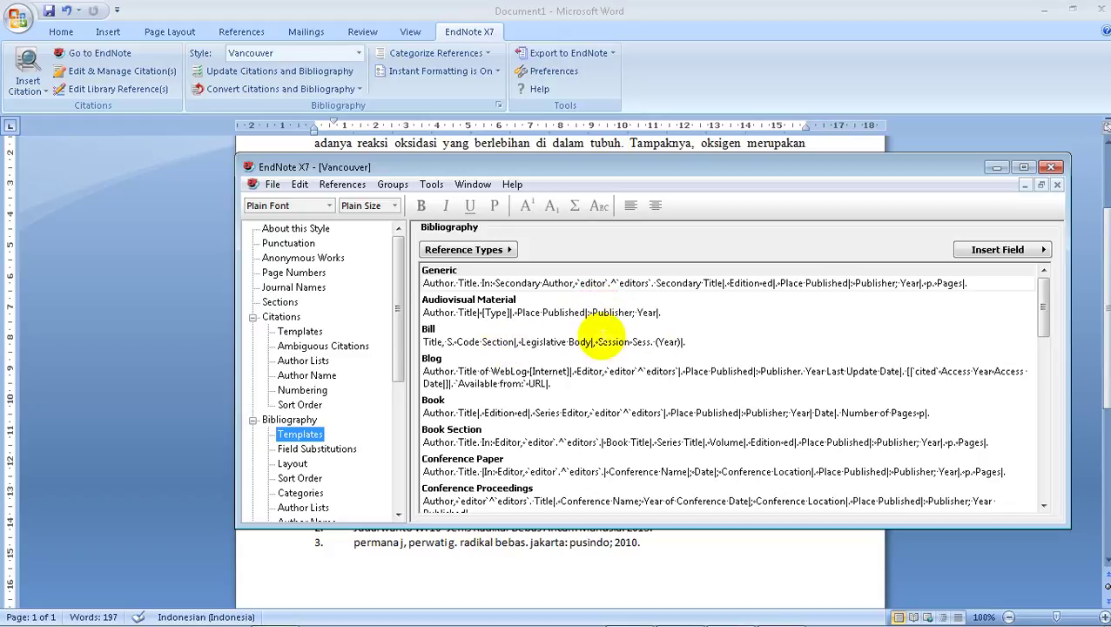
{"action": "left_click_drag", "start_coordinate": [663, 313], "coordinate": [389, 290]}
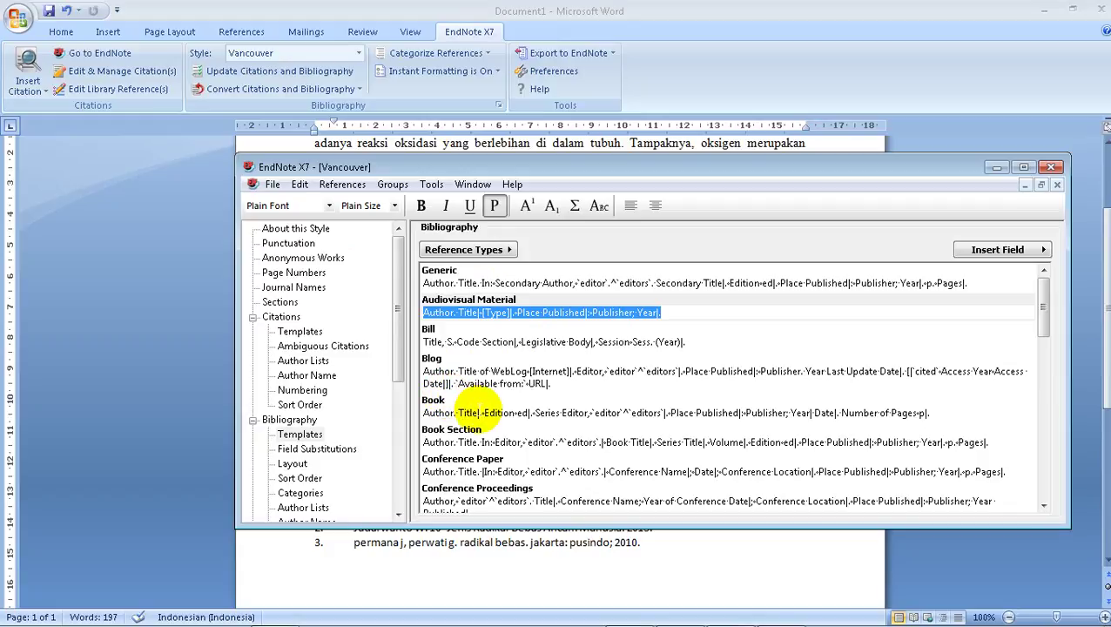
{"action": "left_click", "coordinate": [478, 412]}
{"action": "left_click_drag", "start_coordinate": [967, 414], "coordinate": [355, 402]}
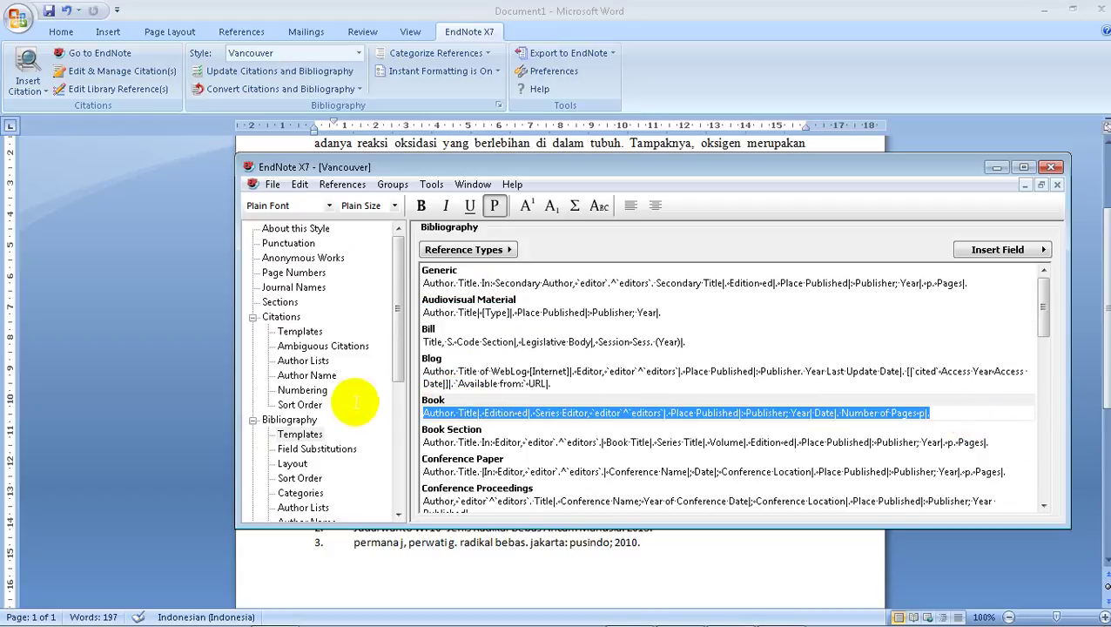
{"action": "left_click", "coordinate": [328, 205]}
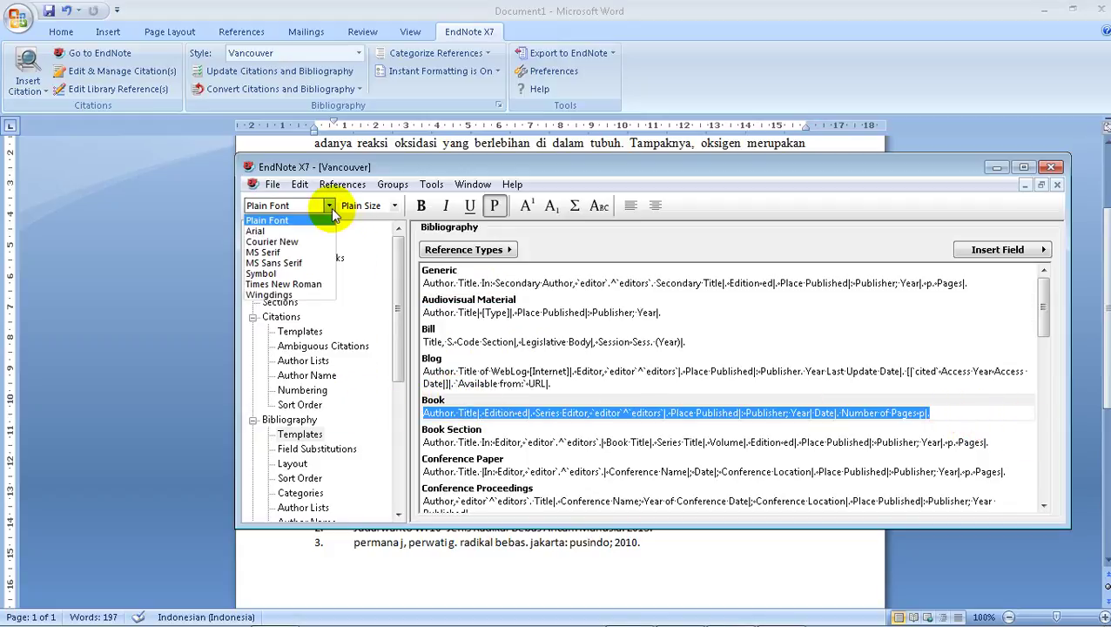
{"action": "left_click", "coordinate": [296, 284]}
{"action": "left_click", "coordinate": [380, 209]}
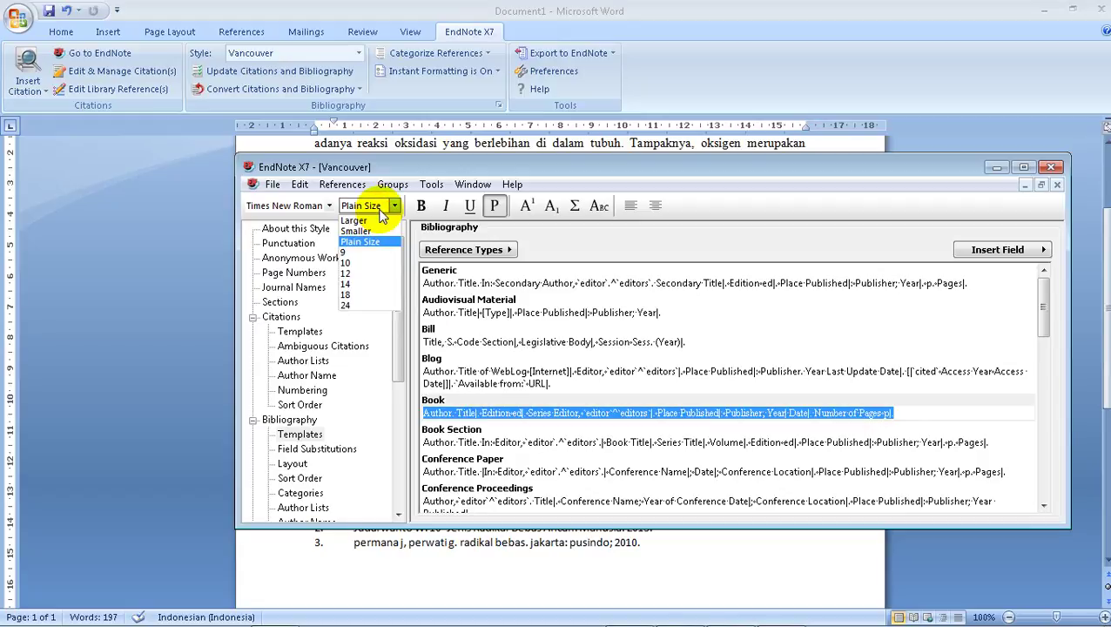
{"action": "left_click", "coordinate": [371, 272]}
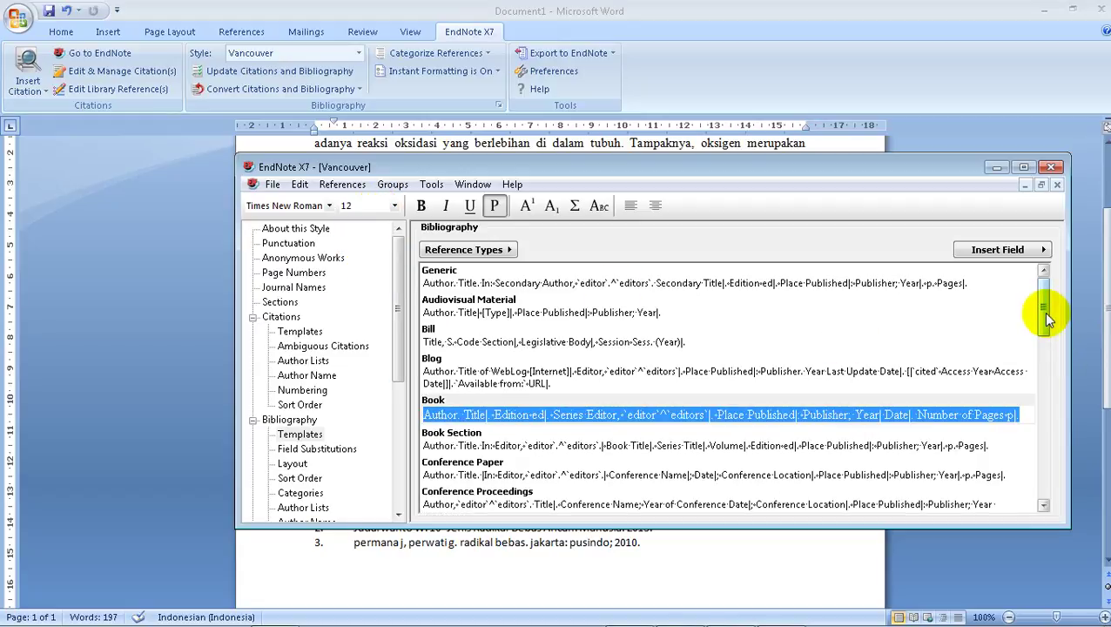
Step: Try to format the Journal Article bibliography template in Times New Roman, size 12
{"action": "left_click_drag", "start_coordinate": [1046, 320], "coordinate": [1041, 411]}
{"action": "left_click_drag", "start_coordinate": [655, 313], "coordinate": [297, 312]}
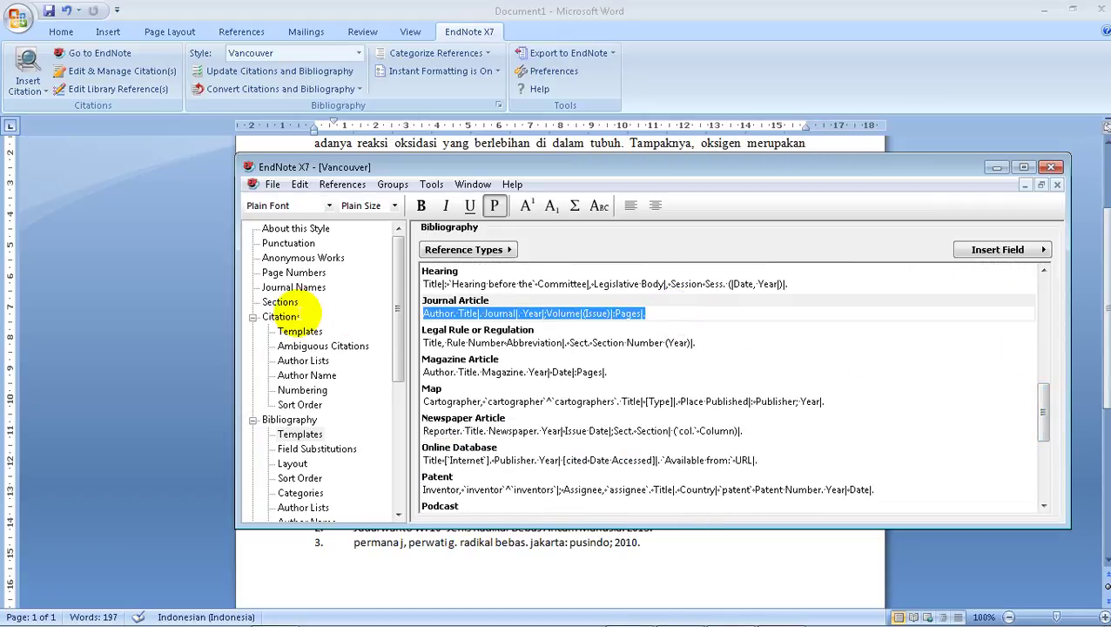
{"action": "left_click", "coordinate": [300, 205]}
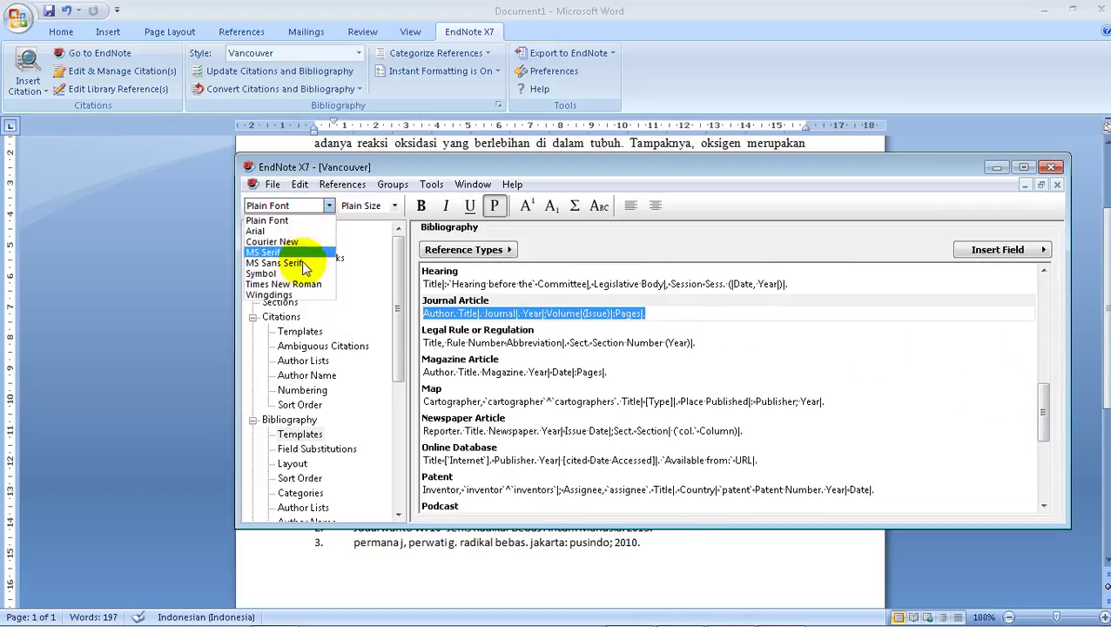
{"action": "left_click", "coordinate": [287, 284]}
{"action": "left_click", "coordinate": [393, 205]}
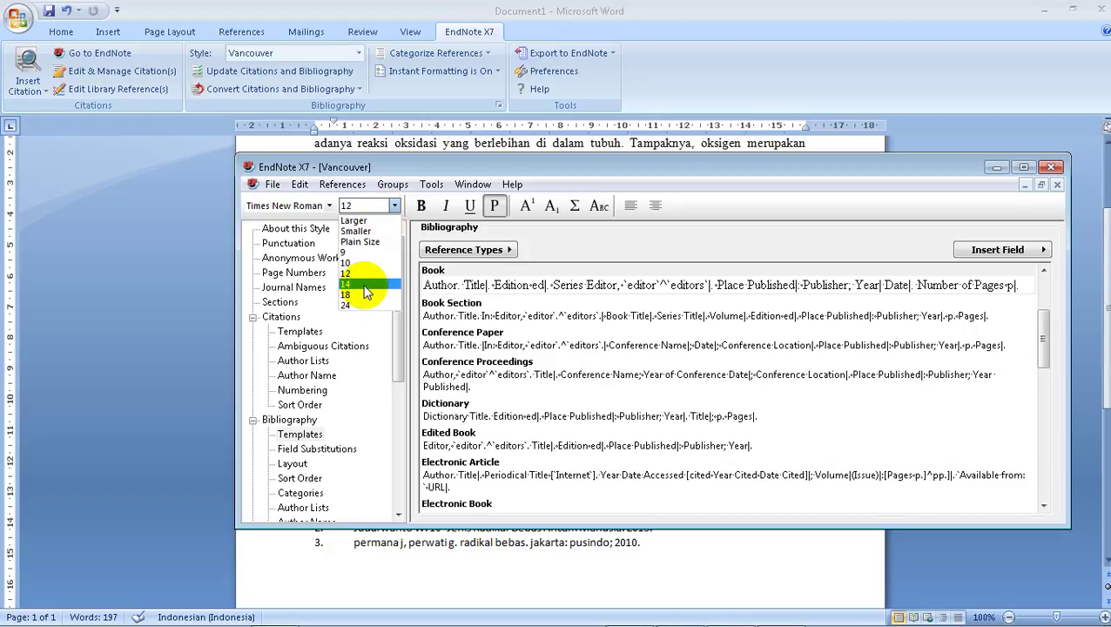
{"action": "left_click", "coordinate": [358, 276]}
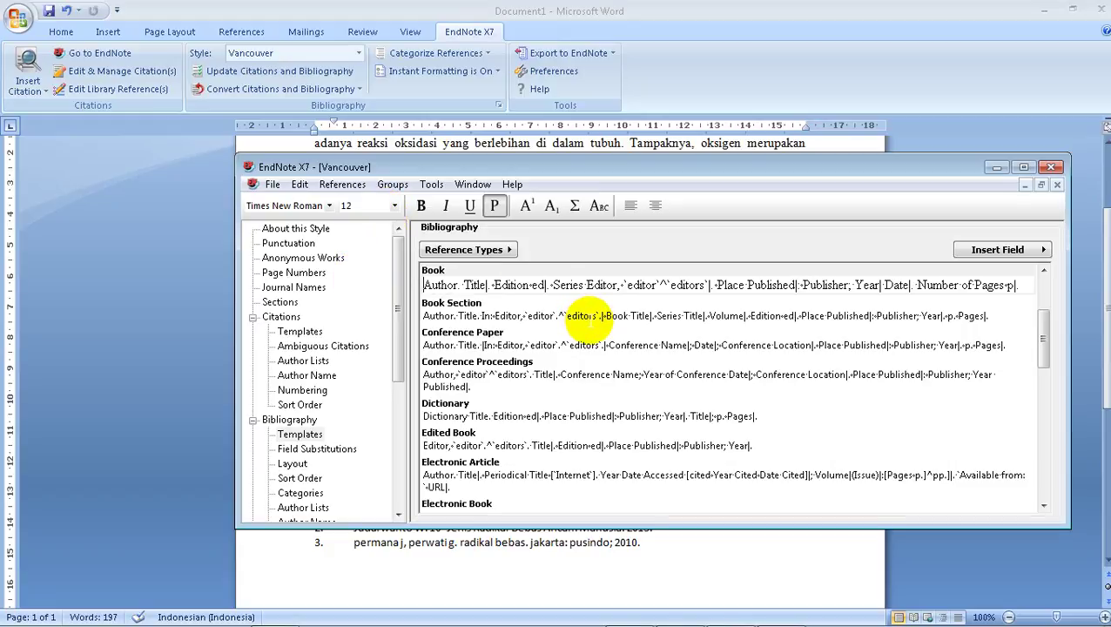
Step: Close the edited style and save it as "Vancouver Copy unjani", replacing the existing style of that name
{"action": "left_click", "coordinate": [1050, 167]}
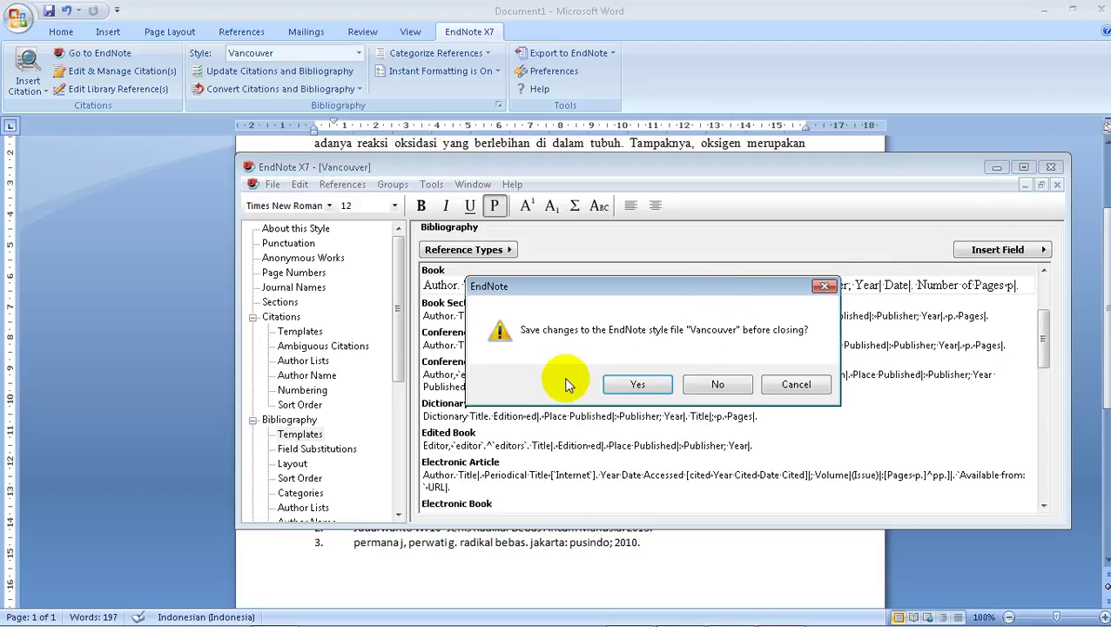
{"action": "left_click", "coordinate": [795, 384]}
{"action": "left_click", "coordinate": [1056, 186]}
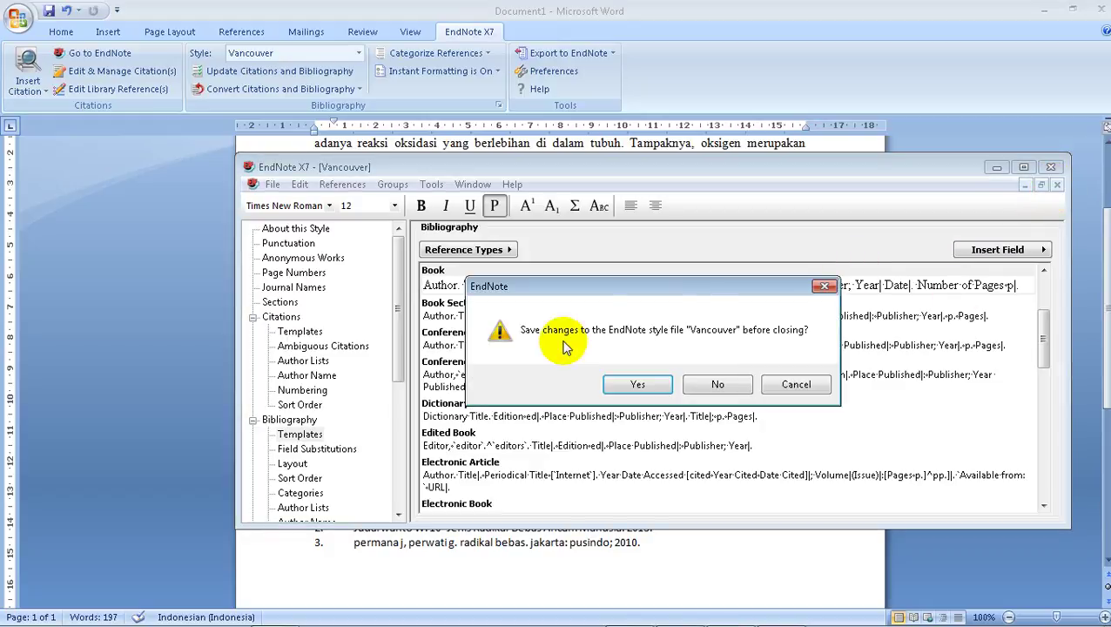
{"action": "left_click", "coordinate": [638, 389]}
{"action": "left_click", "coordinate": [500, 311]}
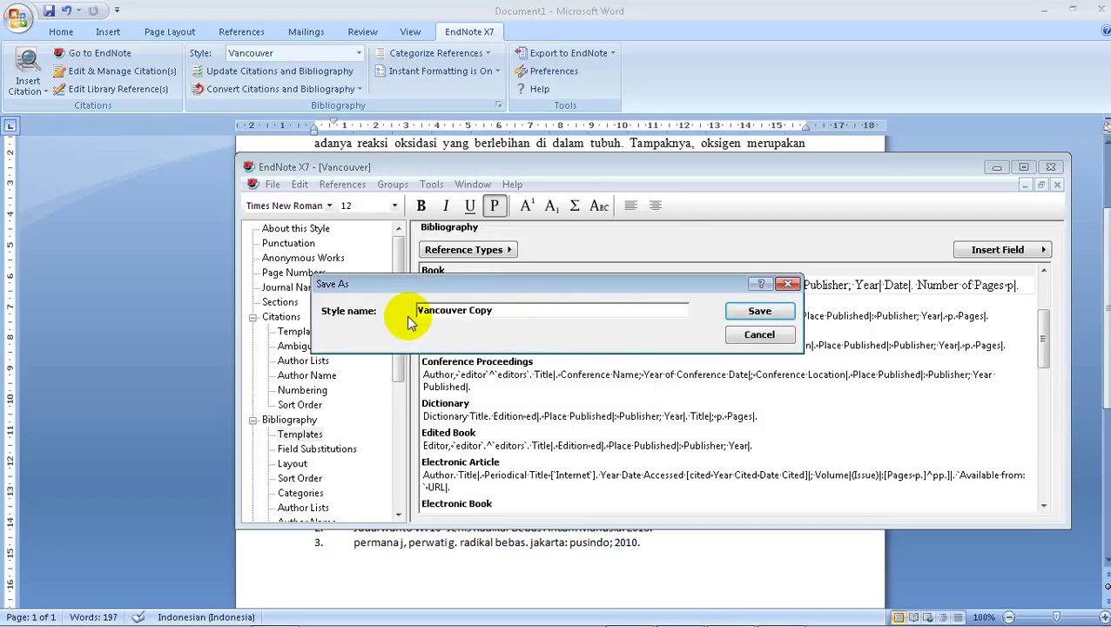
{"action": "type", "text": "un"}
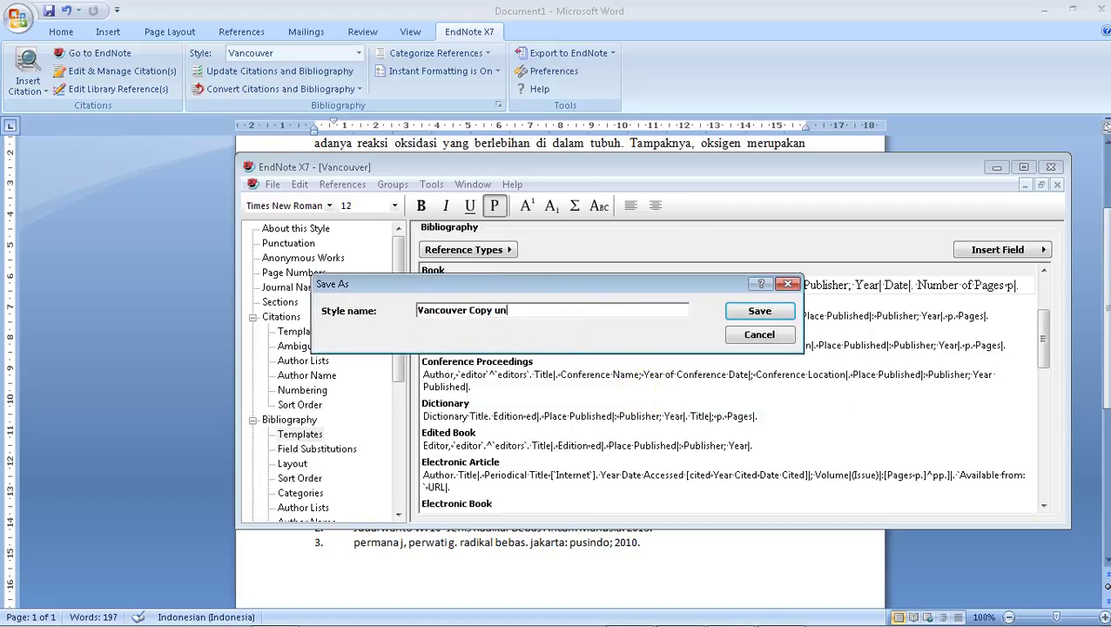
{"action": "type", "text": "jani"}
{"action": "key", "text": "Return"}
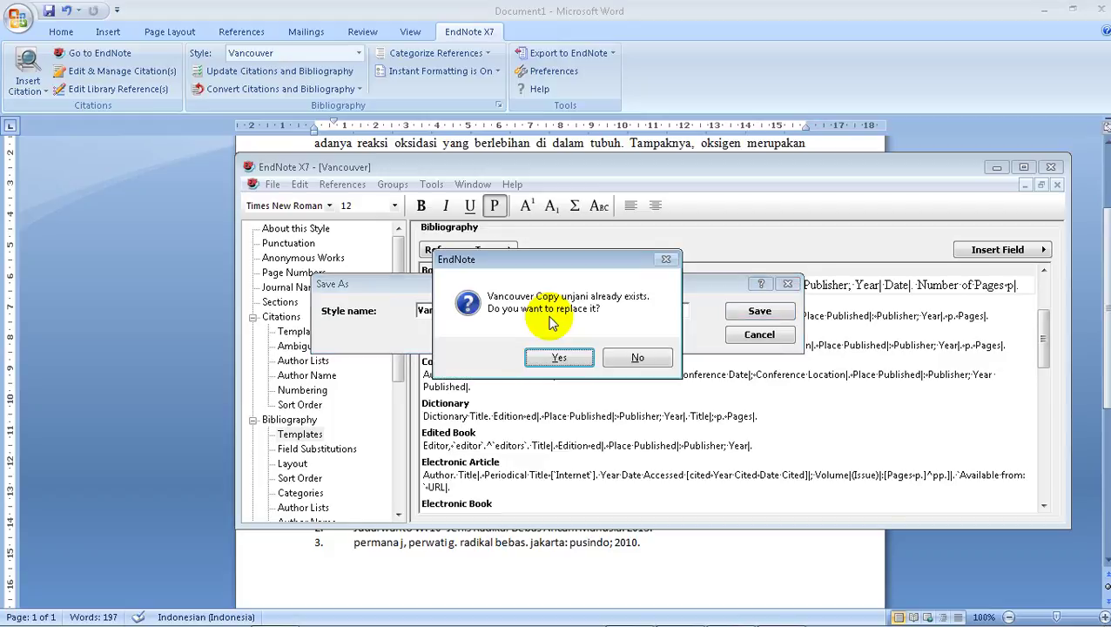
{"action": "left_click", "coordinate": [558, 356]}
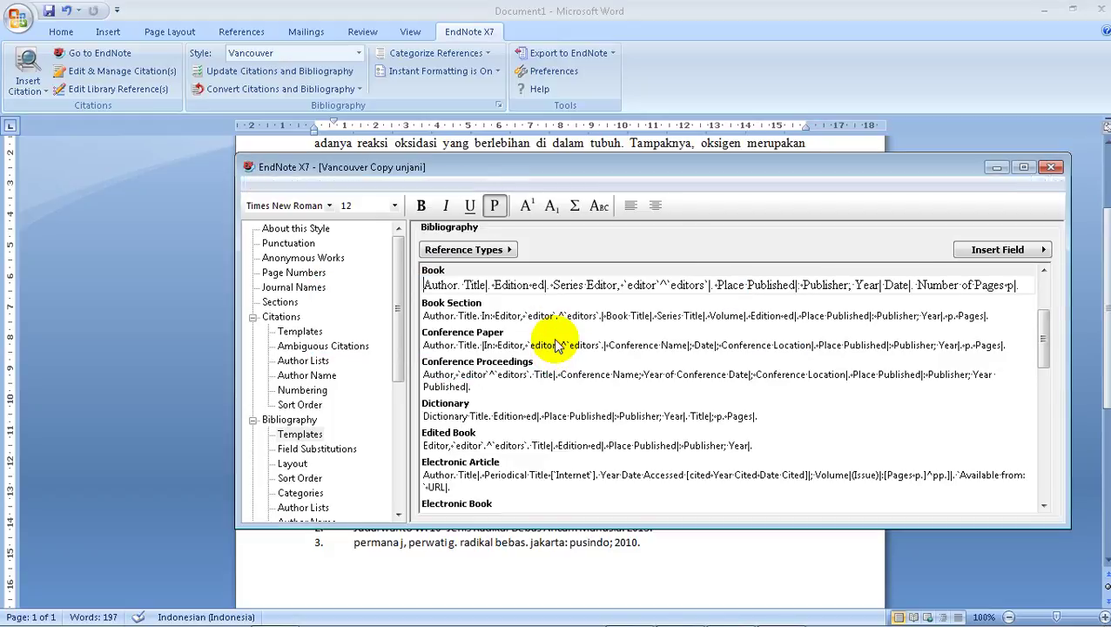
{"action": "key", "text": "ctrl+w"}
{"action": "left_click", "coordinate": [557, 353]}
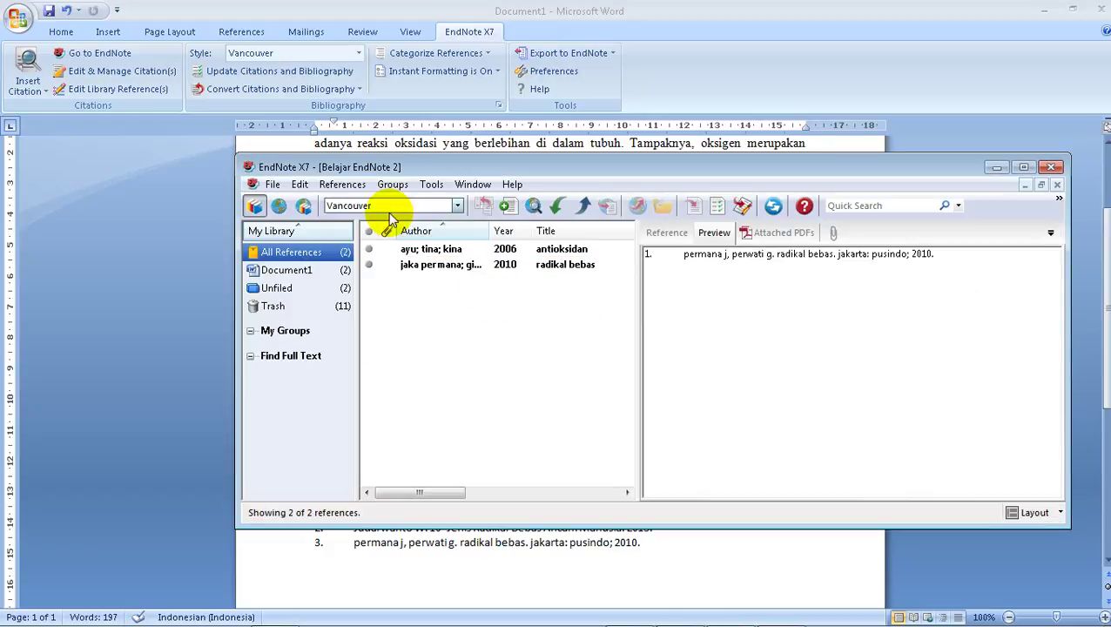
Step: Set the output style of the Belajar EndNote 2 library to Vancouver Copy unjani
{"action": "left_click", "coordinate": [566, 18]}
{"action": "left_click", "coordinate": [566, 233]}
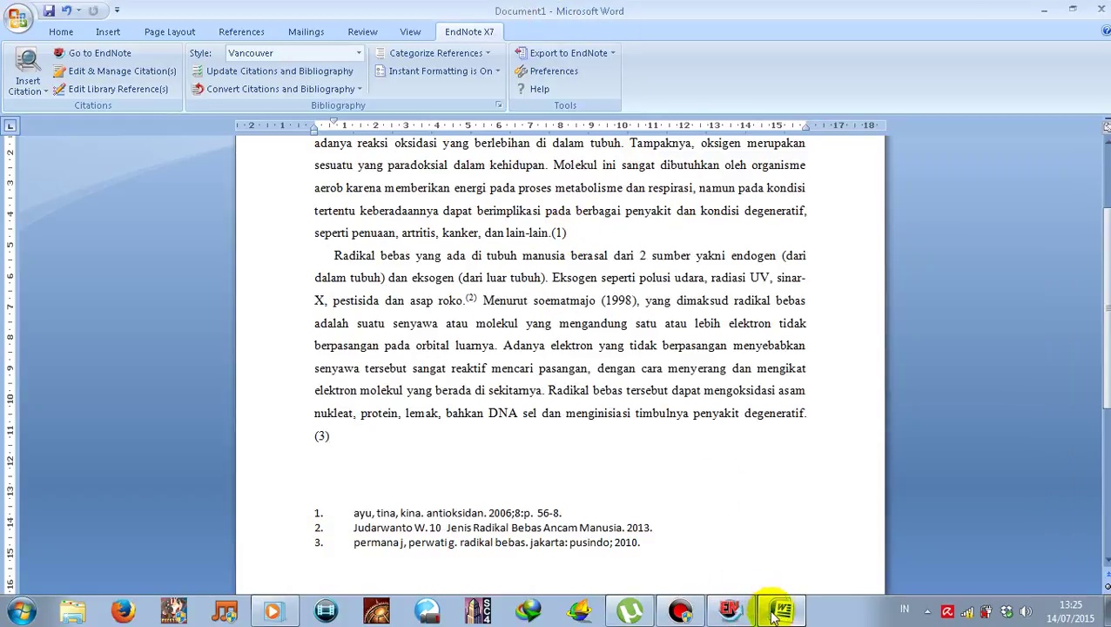
{"action": "left_click", "coordinate": [754, 611]}
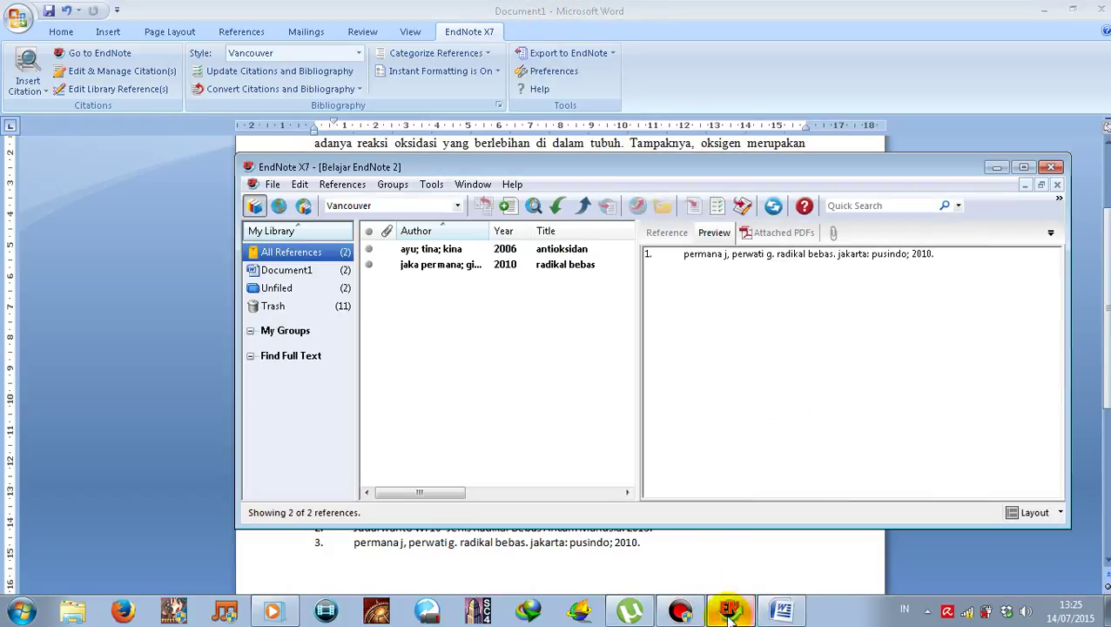
{"action": "left_click", "coordinate": [433, 207]}
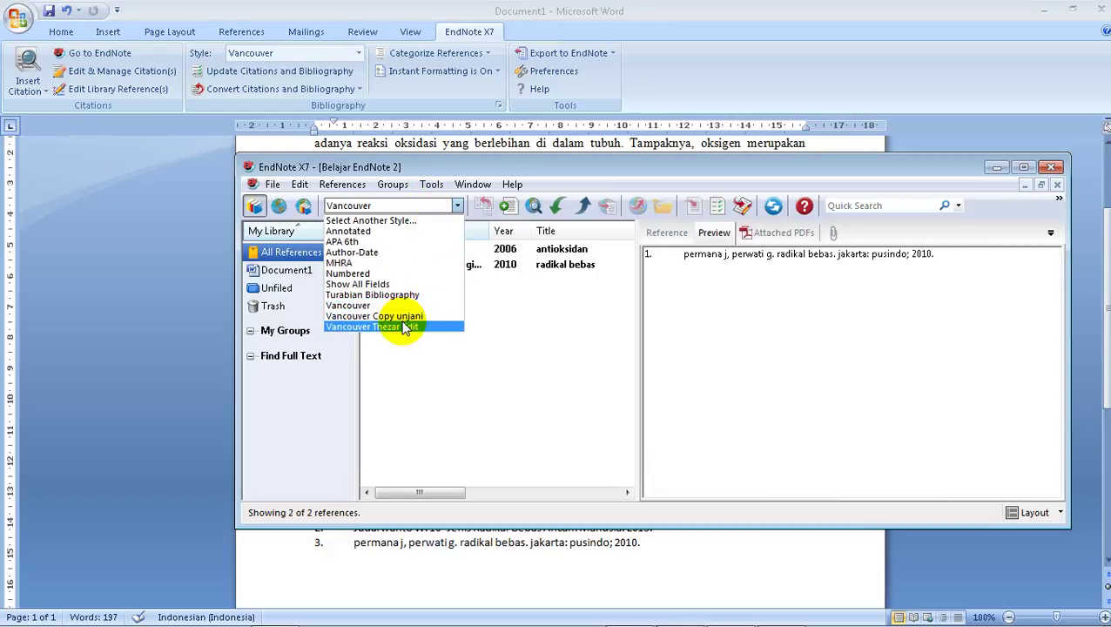
{"action": "left_click", "coordinate": [383, 317]}
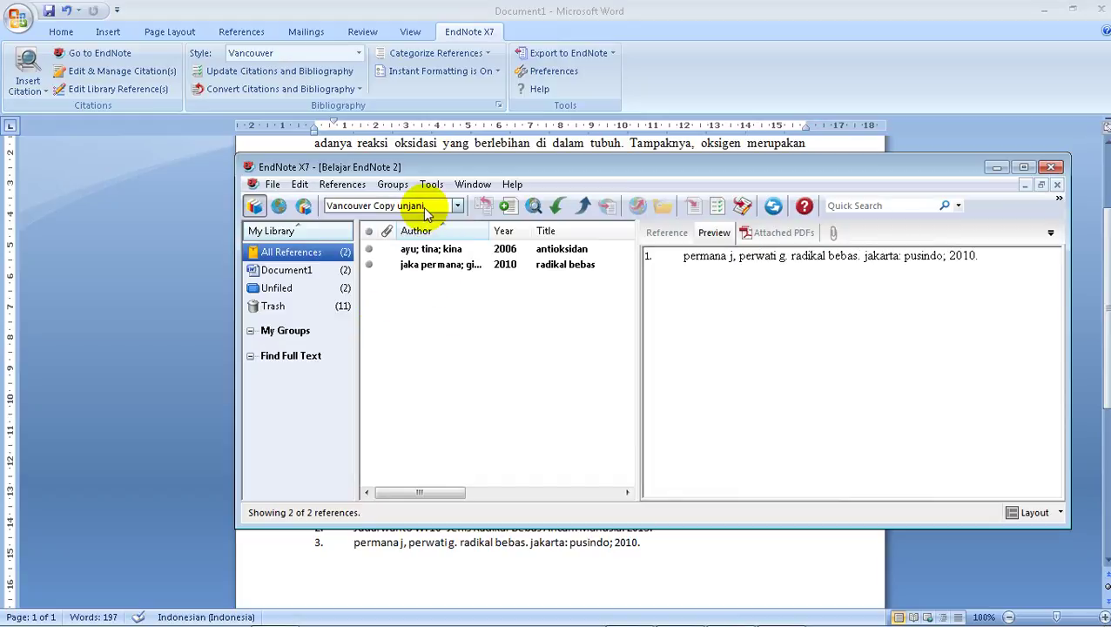
Step: Switch to the Word document, change its citation style to Vancouver Copy unjani, and check the in-text citations and bibliography entries
{"action": "left_click", "coordinate": [572, 7]}
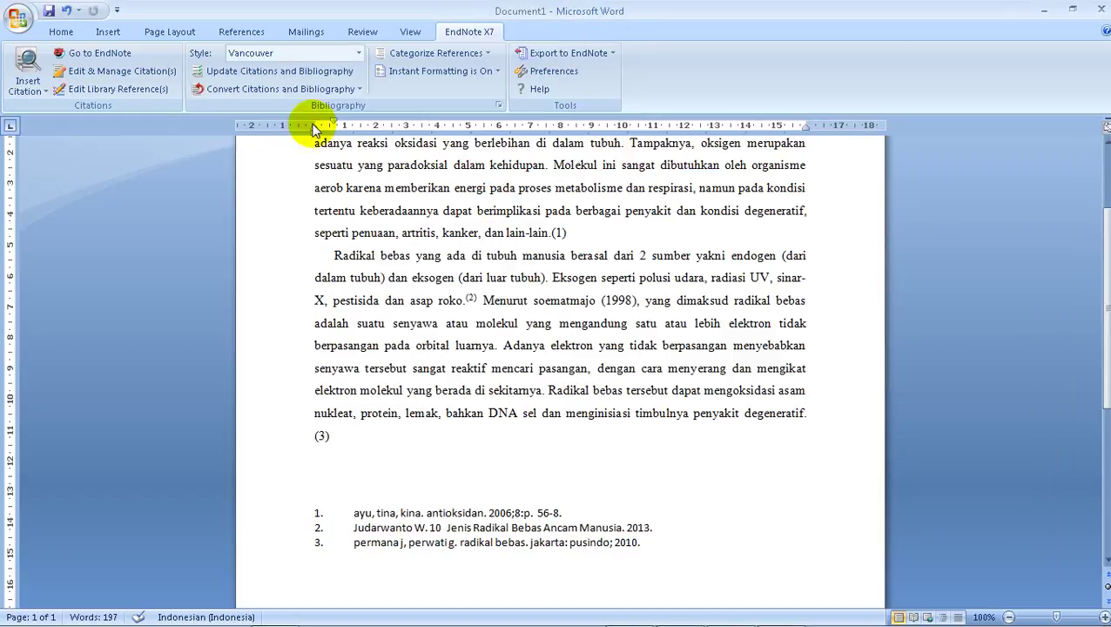
{"action": "left_click", "coordinate": [358, 53]}
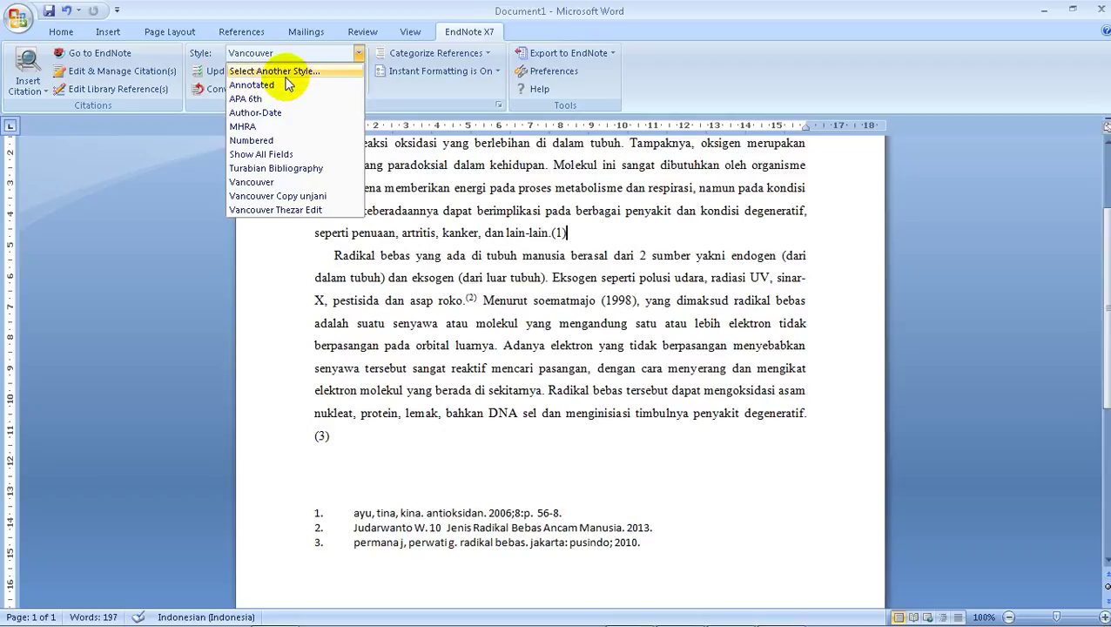
{"action": "left_click", "coordinate": [297, 196]}
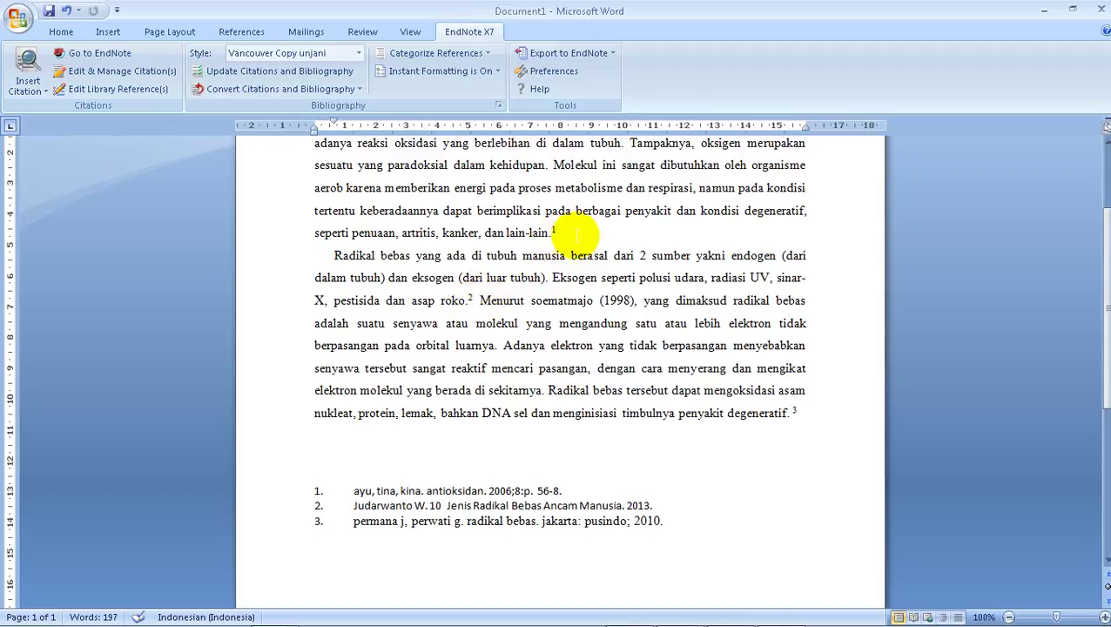
{"action": "left_click", "coordinate": [815, 414]}
{"action": "left_click", "coordinate": [468, 305]}
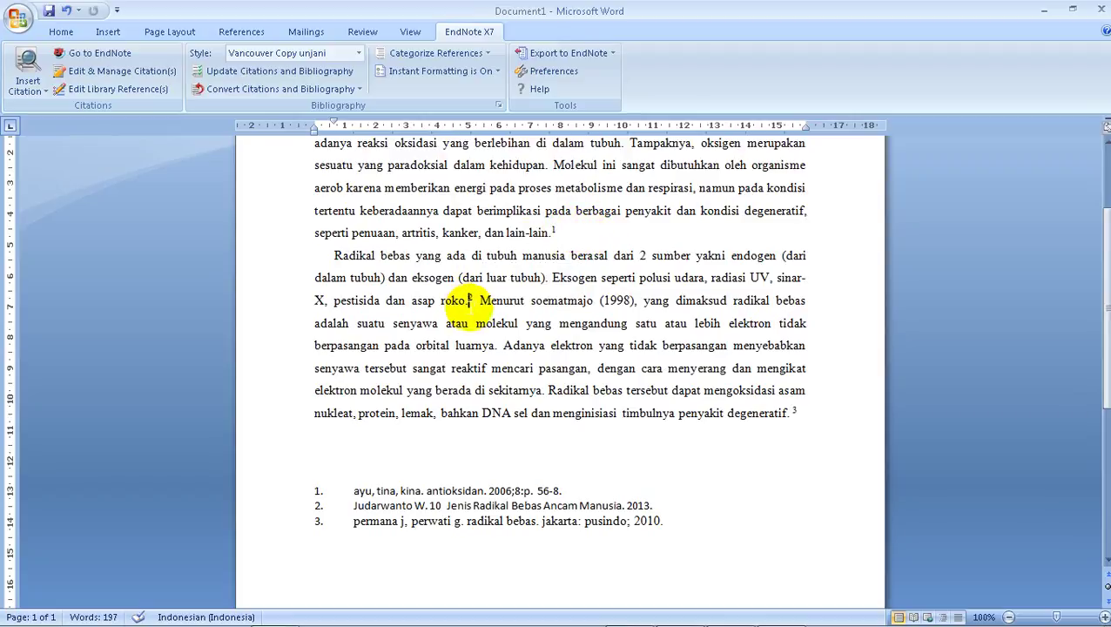
{"action": "left_click", "coordinate": [795, 413]}
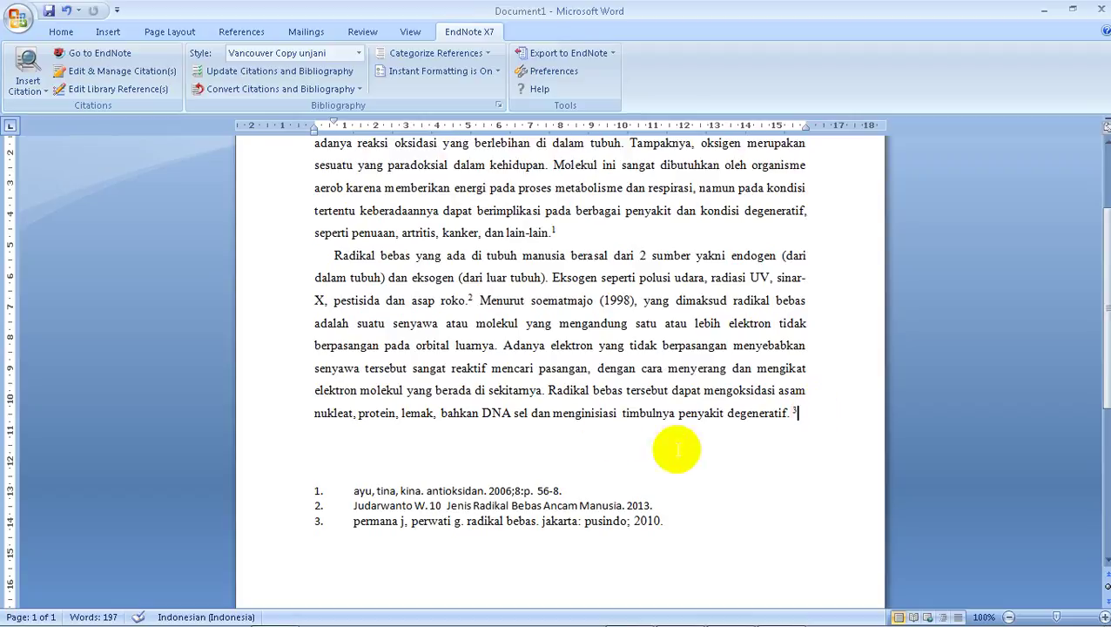
{"action": "mouse_move", "coordinate": [353, 492]}
{"action": "left_mouse_down"}
{"action": "mouse_move", "coordinate": [376, 493]}
{"action": "mouse_move", "coordinate": [392, 524]}
{"action": "left_mouse_up"}
Step: Find the 2006 "antioksidan" reference by its author and insert it as an additional citation at the end of the last paragraph
{"action": "left_click", "coordinate": [827, 412]}
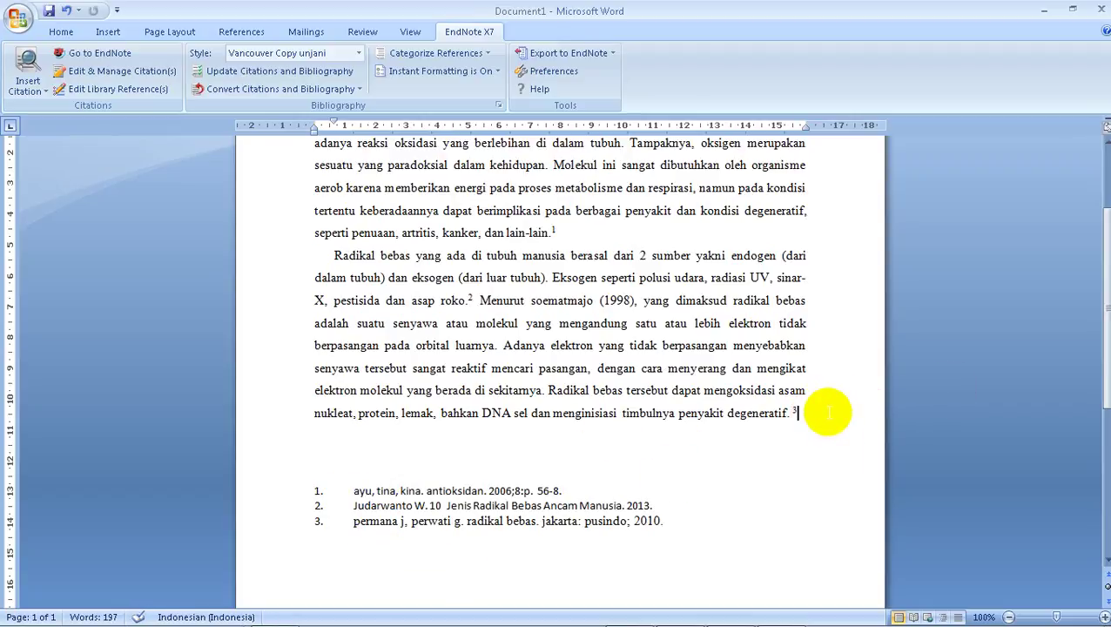
{"action": "left_click", "coordinate": [28, 65]}
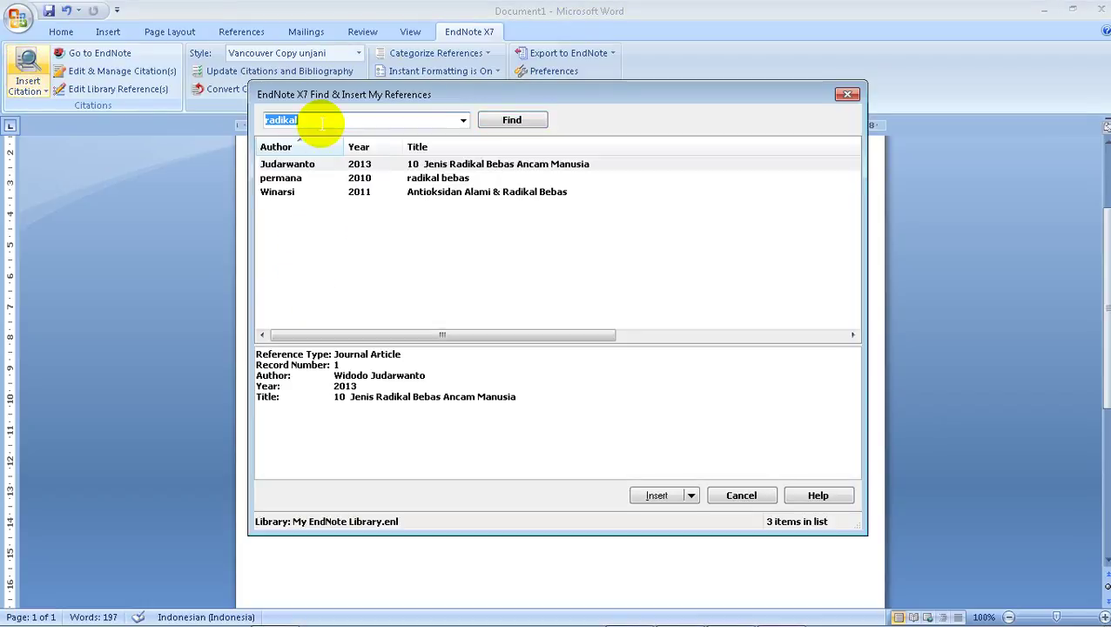
{"action": "type", "text": "ayu"}
{"action": "key", "text": "Return"}
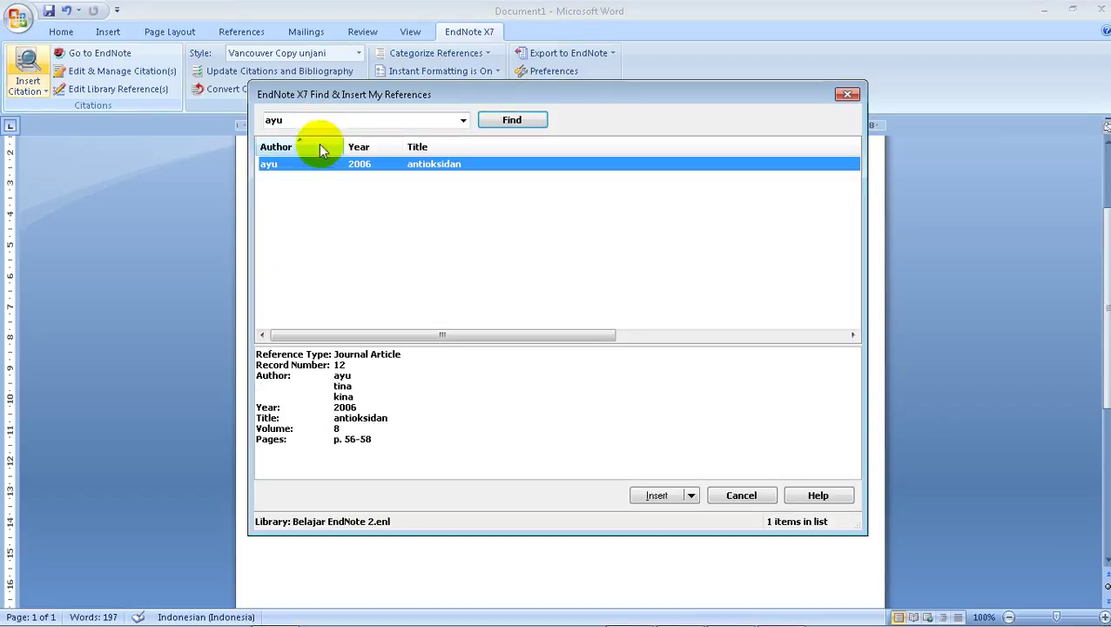
{"action": "left_click", "coordinate": [668, 494]}
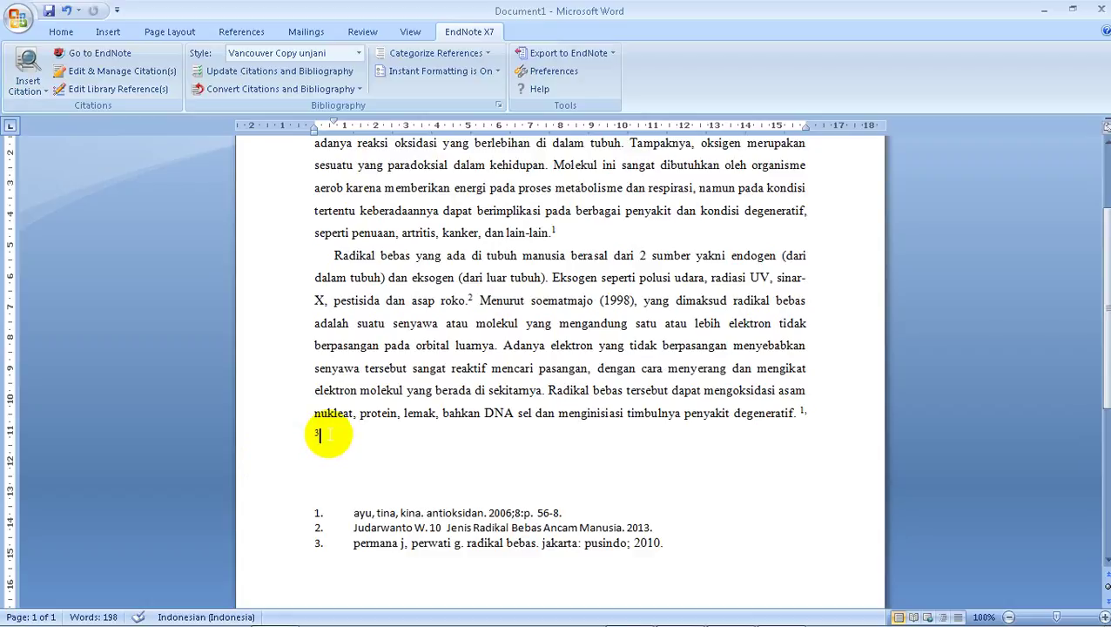
{"action": "left_click_drag", "start_coordinate": [319, 434], "coordinate": [548, 392]}
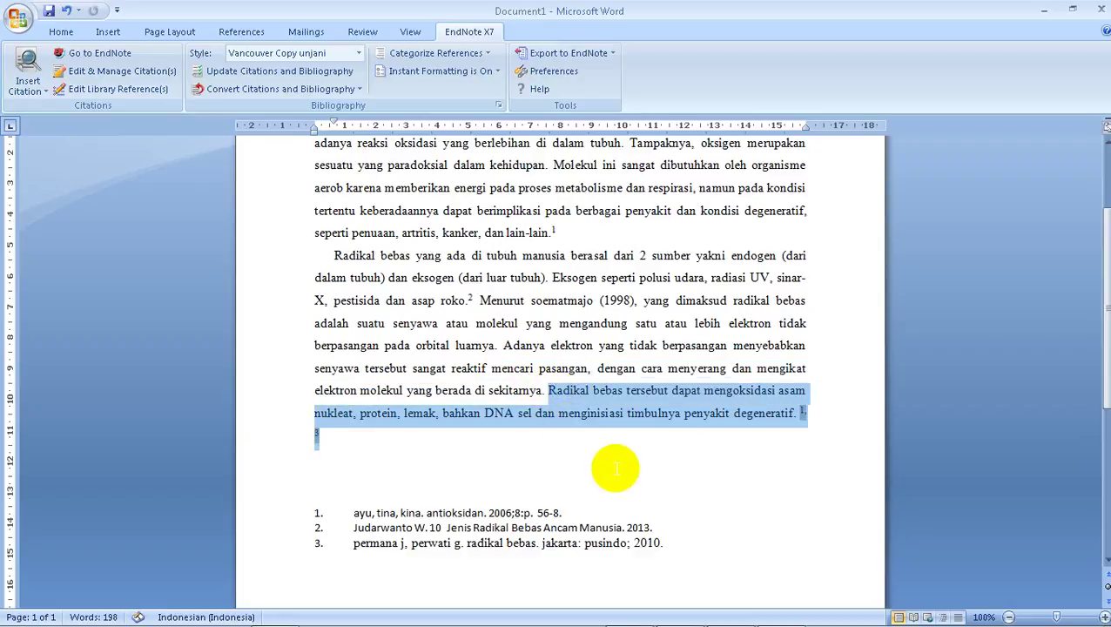
{"action": "left_click", "coordinate": [548, 461]}
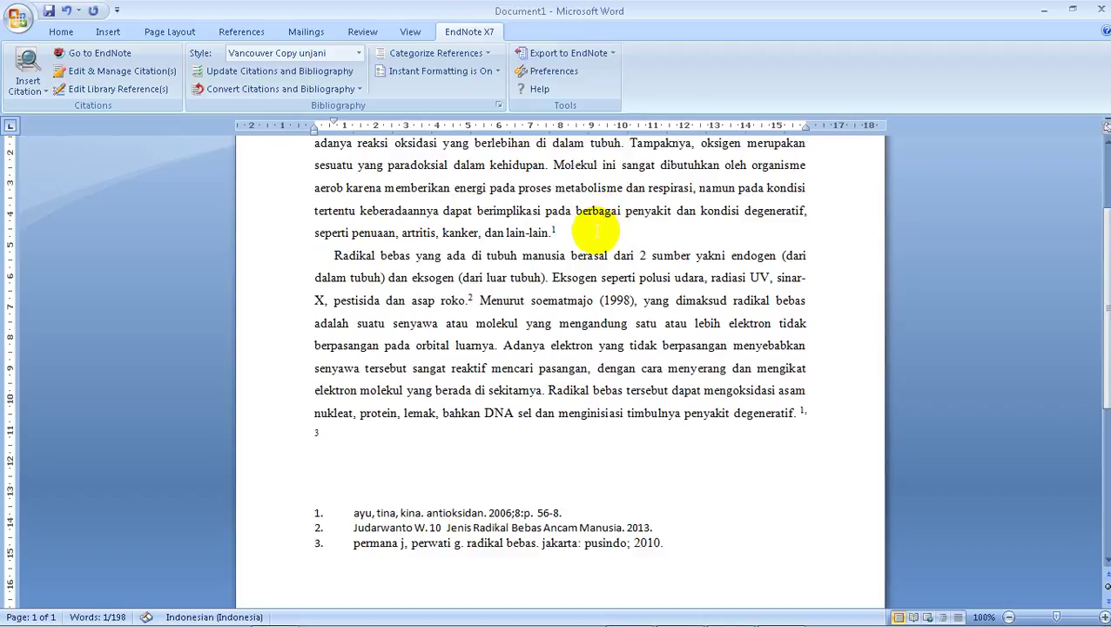
Step: Find the 2006 "antioksidan" reference by its author and insert it as a citation after "lain-lain." at the paragraph's end
{"action": "left_click", "coordinate": [28, 68]}
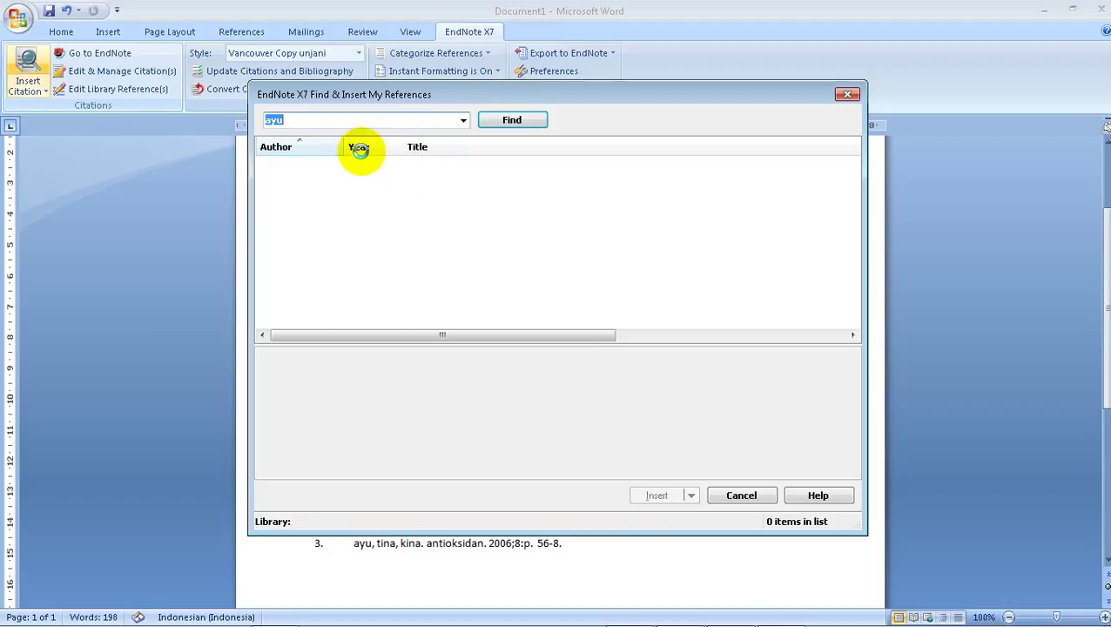
{"action": "key", "text": "Return"}
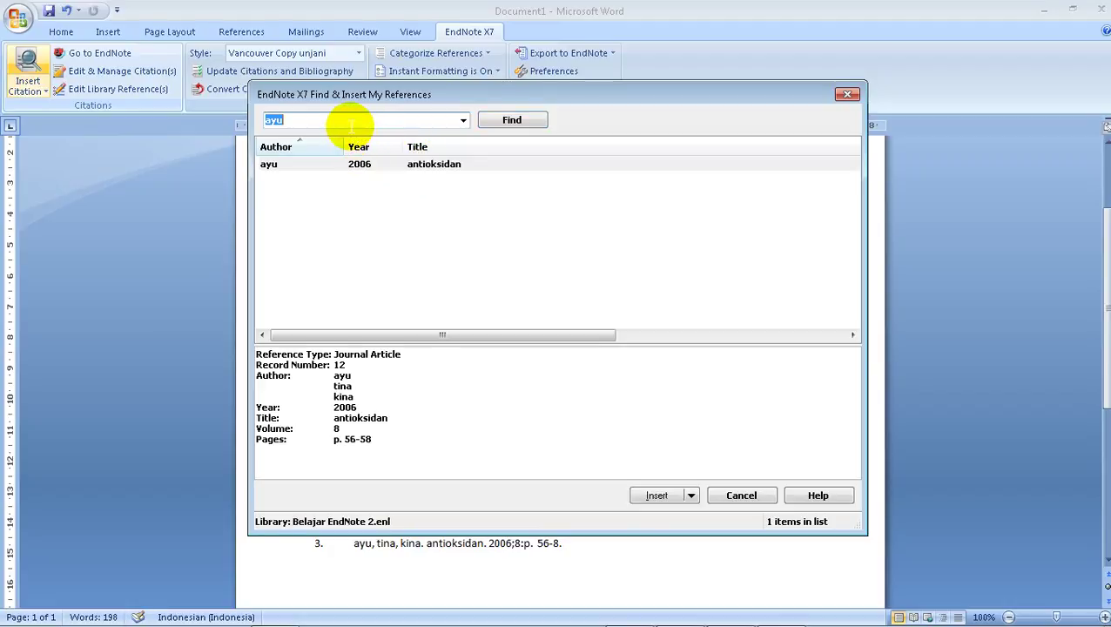
{"action": "left_click", "coordinate": [490, 119]}
{"action": "left_click", "coordinate": [331, 166]}
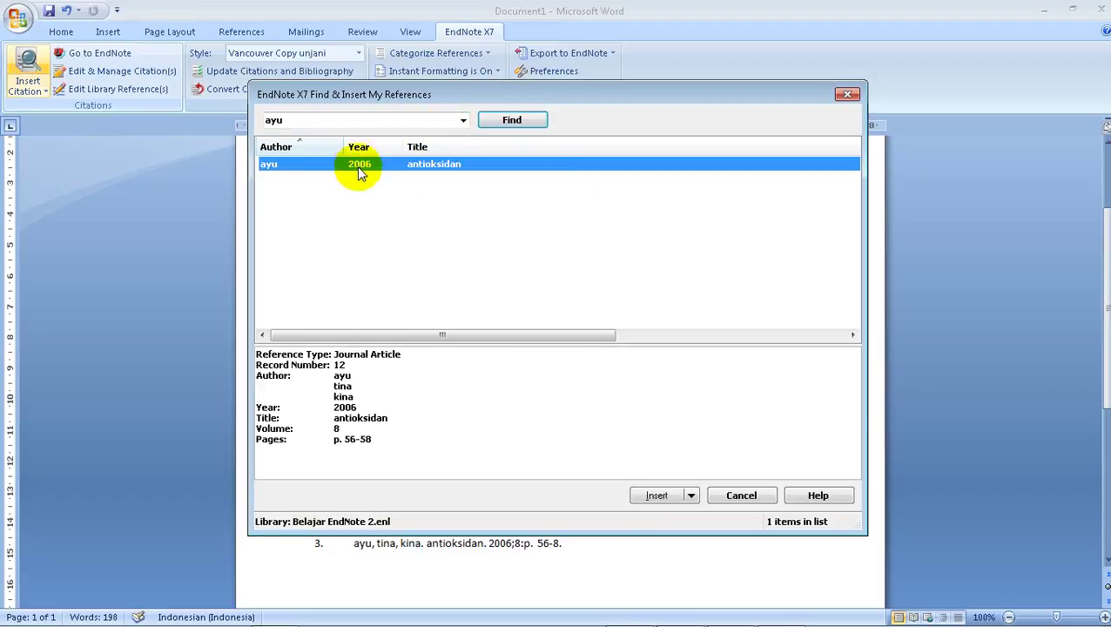
{"action": "left_click", "coordinate": [657, 495]}
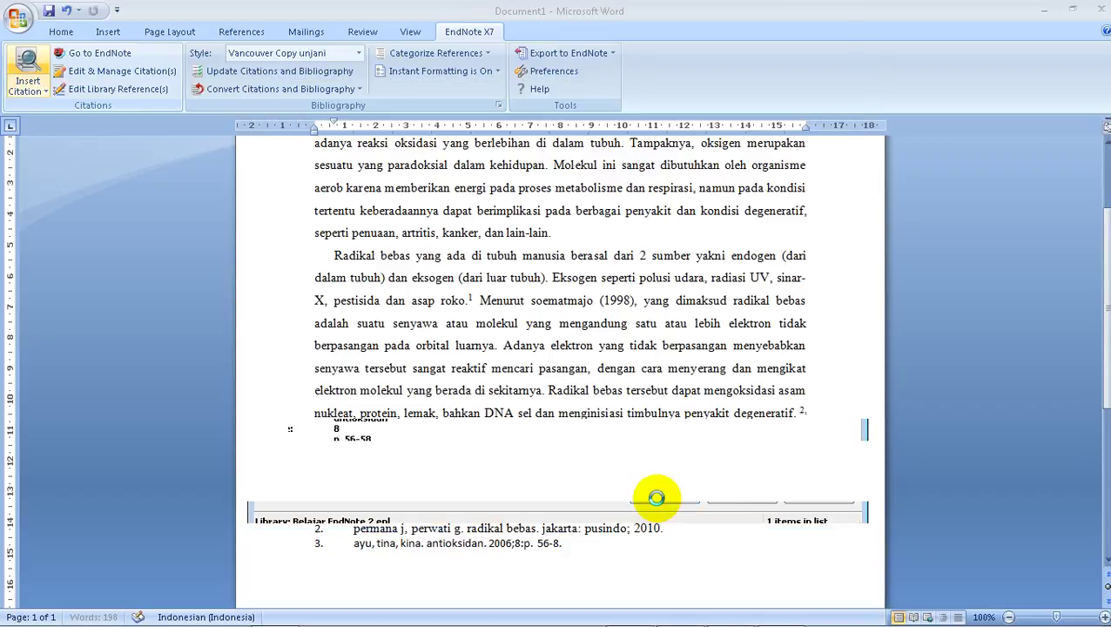
{"action": "left_click", "coordinate": [576, 235]}
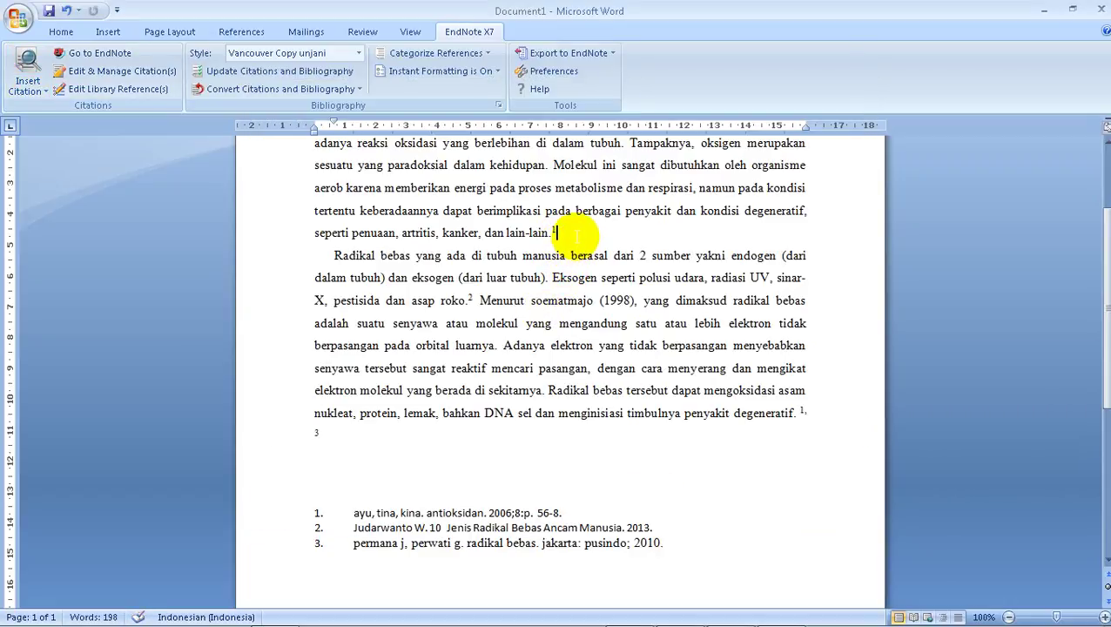
Step: Compare the combined citation at the end of the last paragraph with the numbered bibliography entries
{"action": "left_click", "coordinate": [278, 520]}
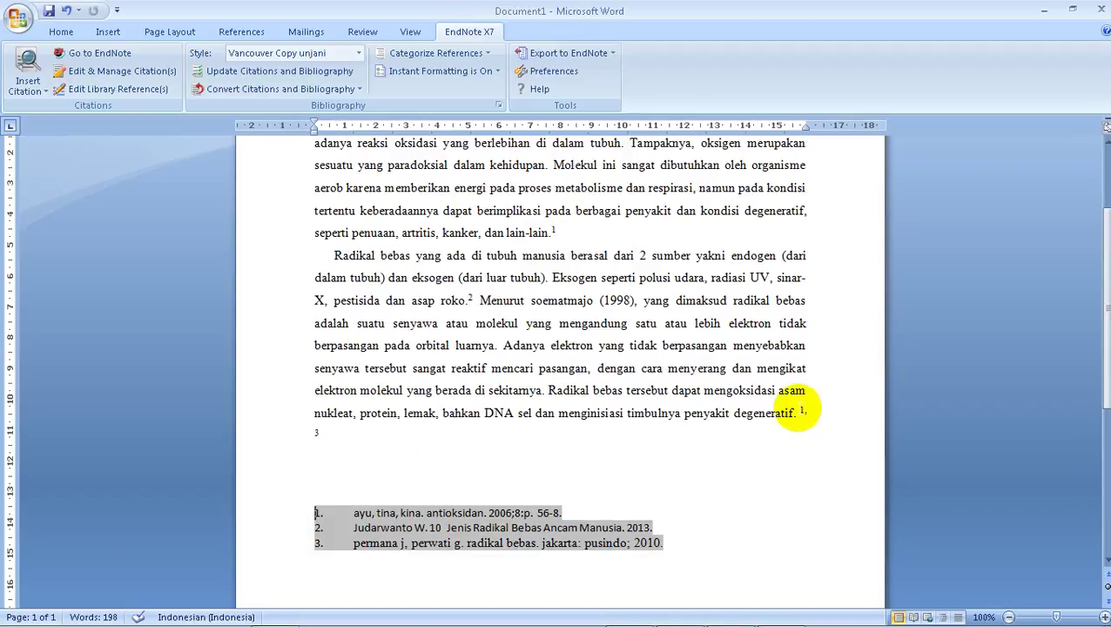
{"action": "left_click_drag", "start_coordinate": [794, 412], "coordinate": [808, 436]}
{"action": "left_click", "coordinate": [807, 435]}
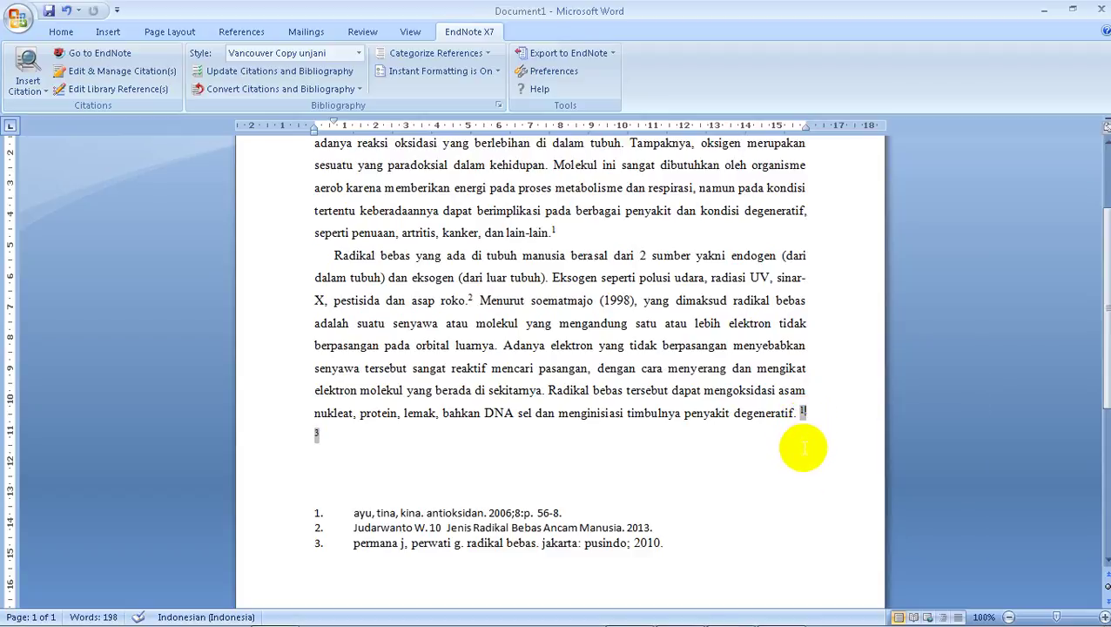
{"action": "left_click", "coordinate": [555, 445]}
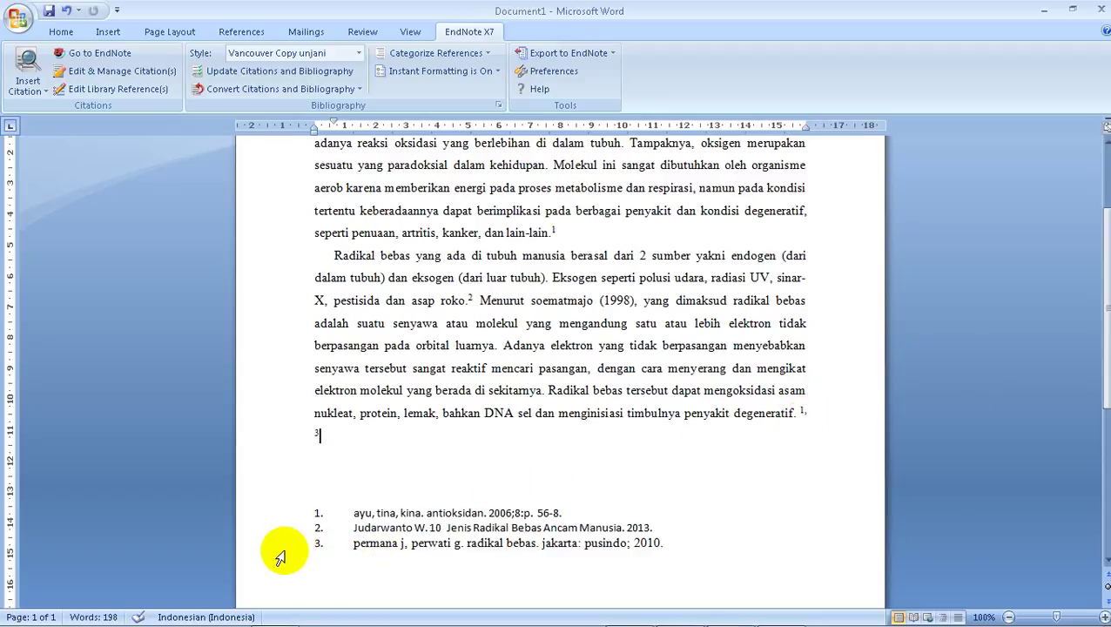
{"action": "left_click", "coordinate": [280, 557]}
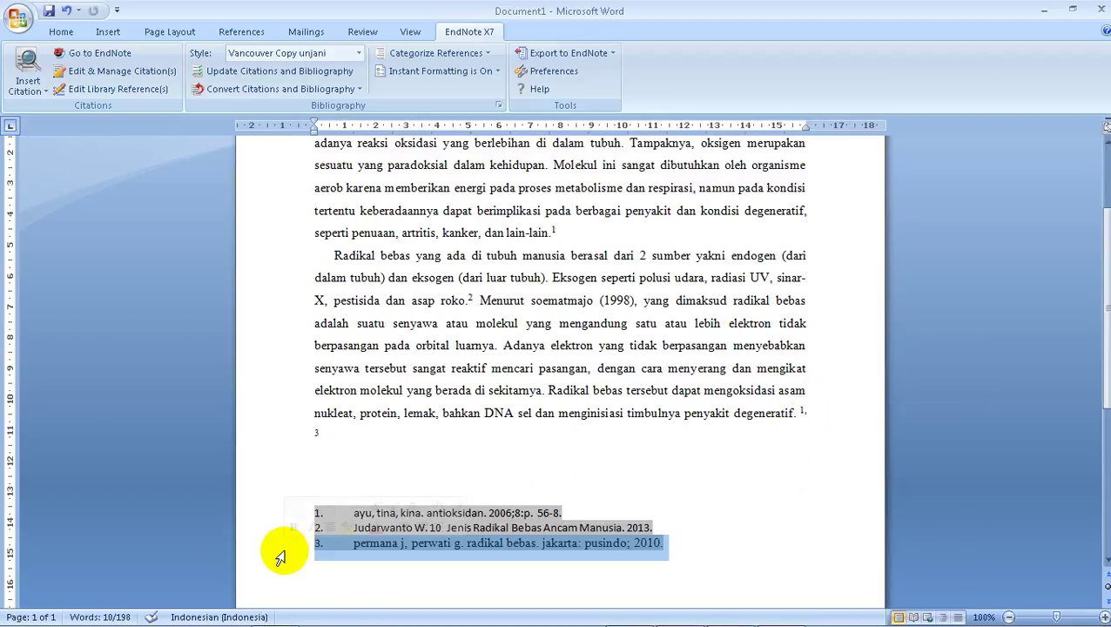
{"action": "left_click", "coordinate": [727, 525]}
{"action": "scroll", "coordinate": [503, 549], "scroll_direction": "down", "scroll_amount": 2}
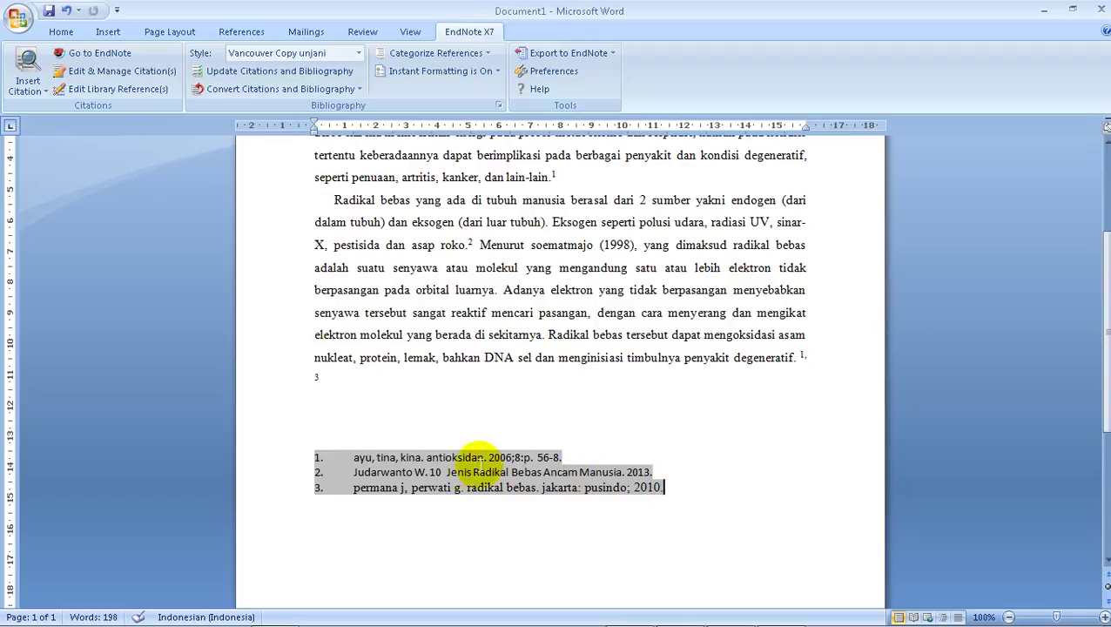
{"action": "left_click", "coordinate": [427, 418]}
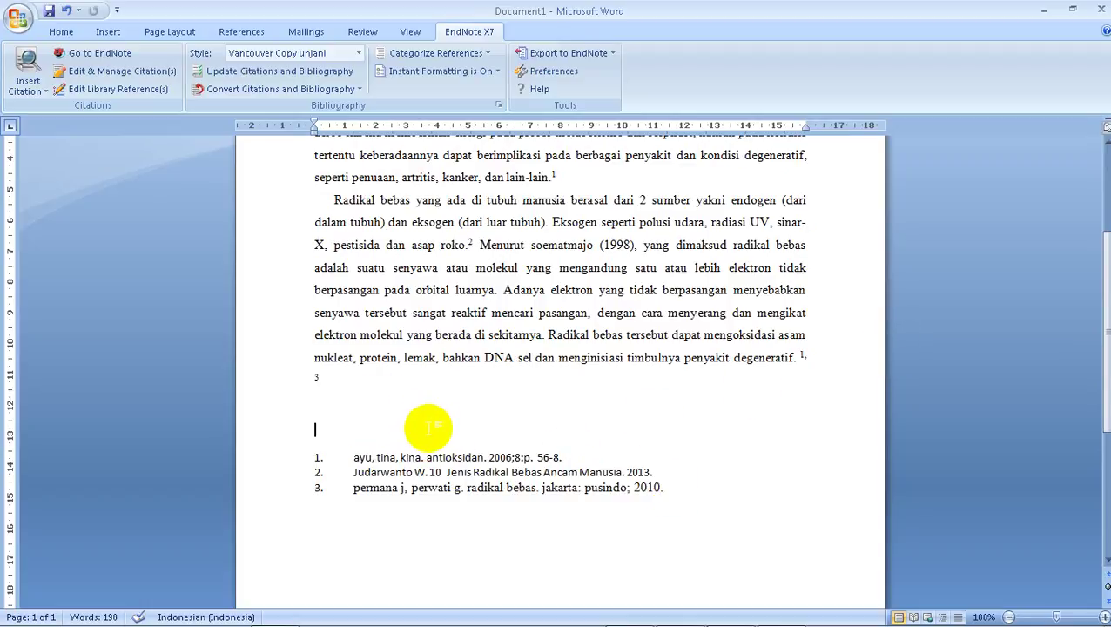
Step: Replace "ti" with "jno" in "antioksidan" in the first bibliography entry and update the citations and bibliography
{"action": "left_click", "coordinate": [374, 457]}
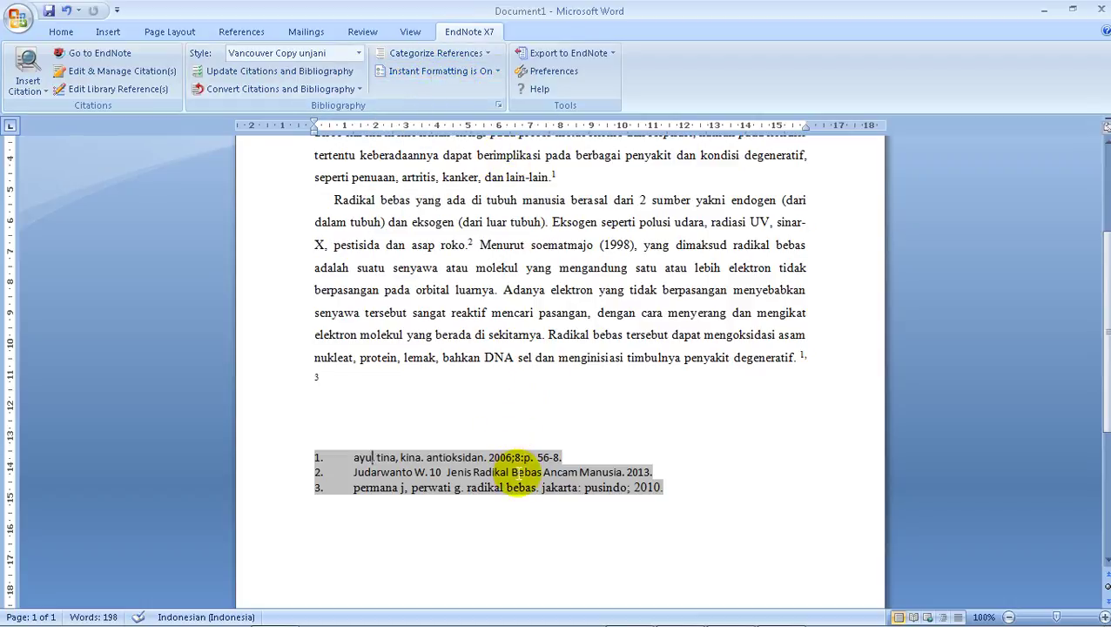
{"action": "left_click", "coordinate": [446, 457]}
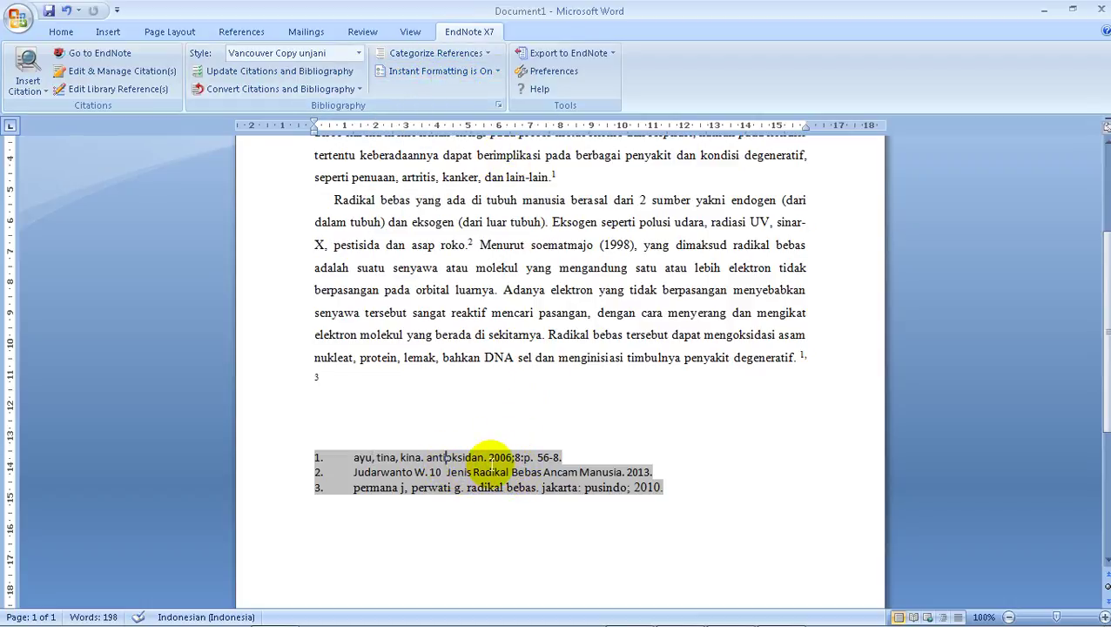
{"action": "key", "text": "BackSpace"}
{"action": "key", "text": "BackSpace"}
{"action": "type", "text": "jno"}
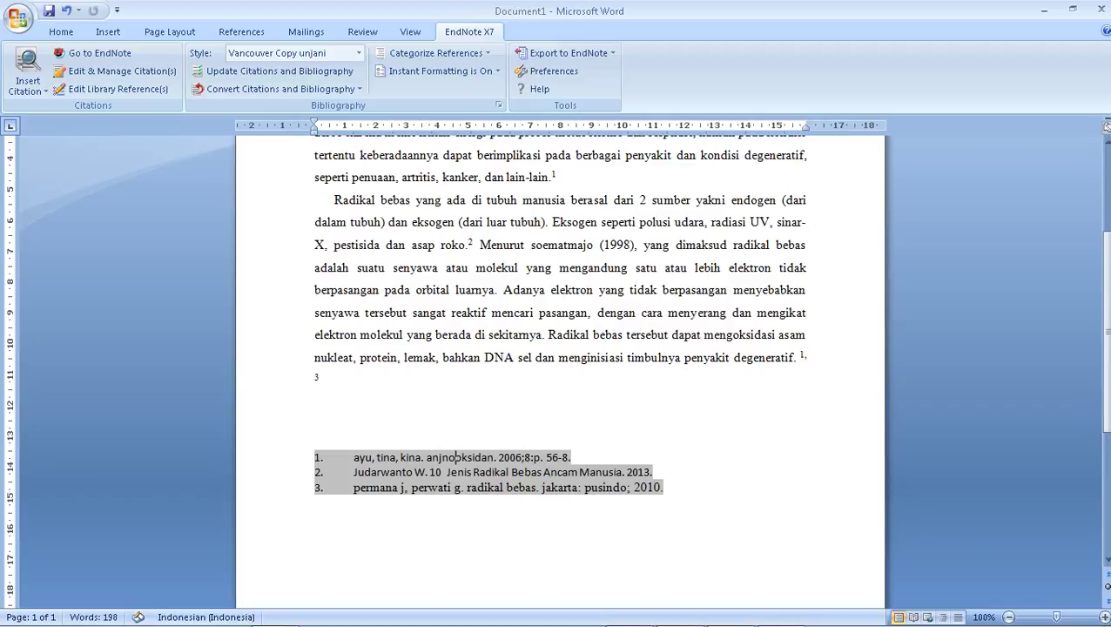
{"action": "left_click", "coordinate": [514, 409]}
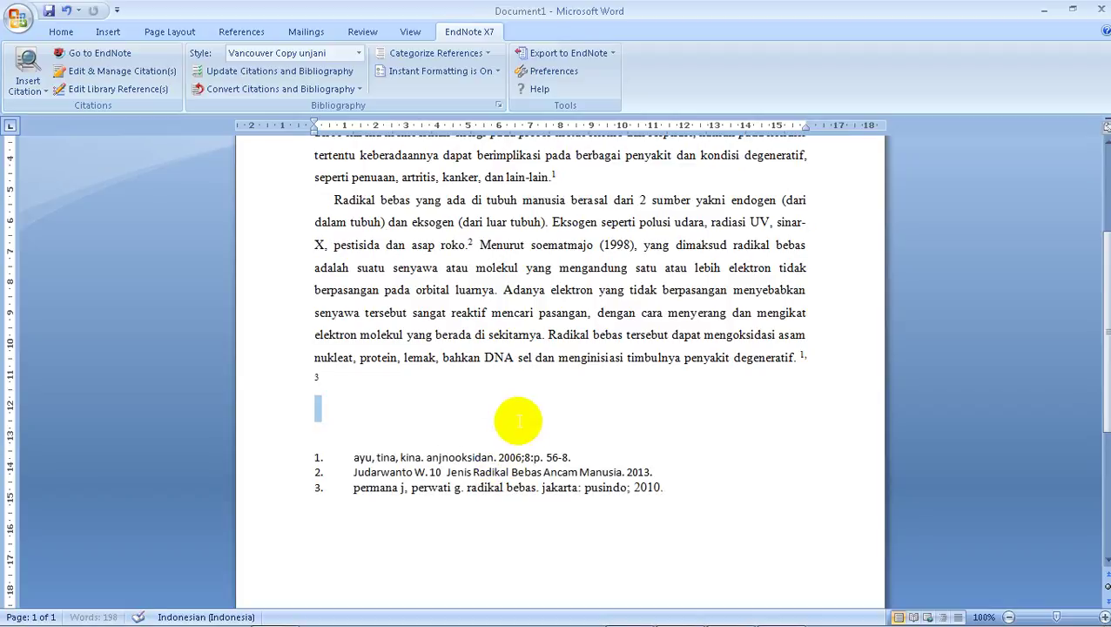
{"action": "left_click", "coordinate": [344, 69]}
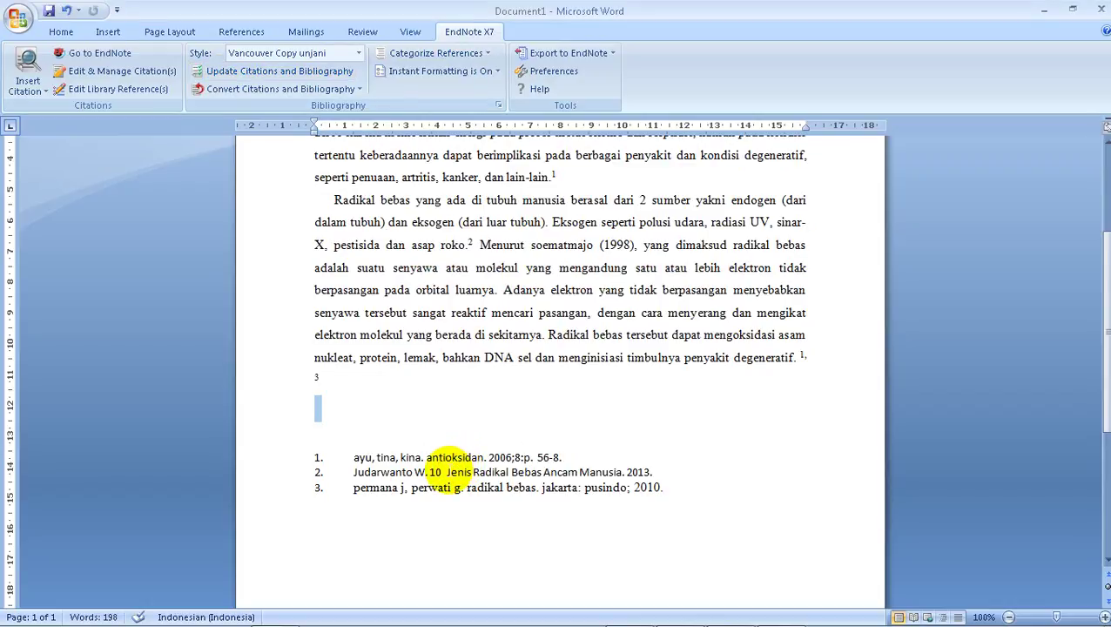
Step: Place the cursor at the end of the first bibliography entry and turn Instant Formatting off
{"action": "left_click", "coordinate": [447, 469]}
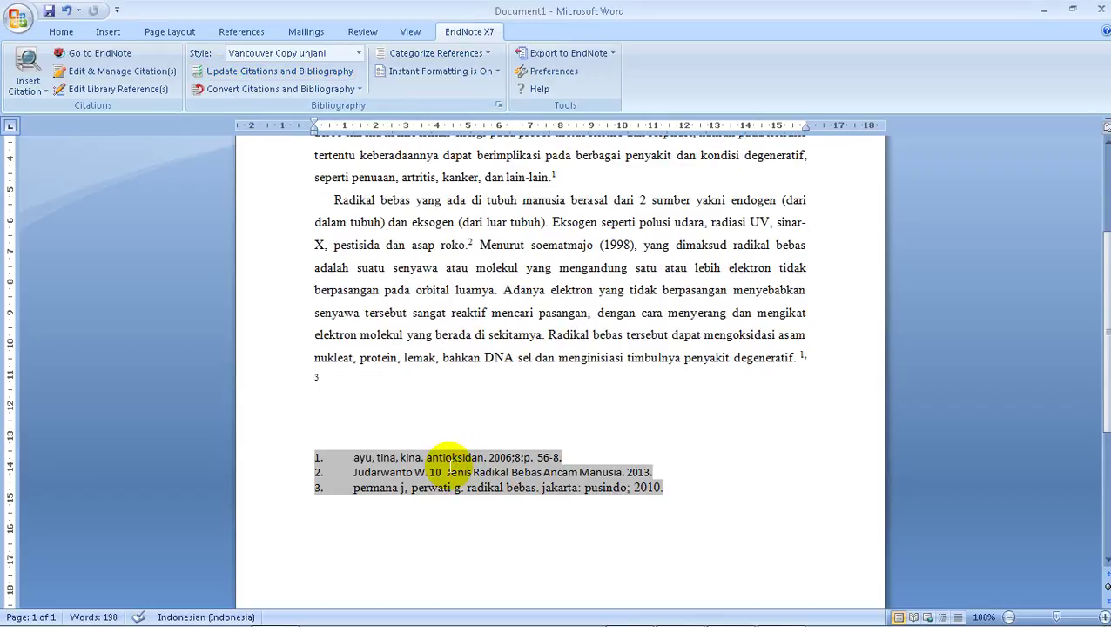
{"action": "left_click", "coordinate": [461, 514]}
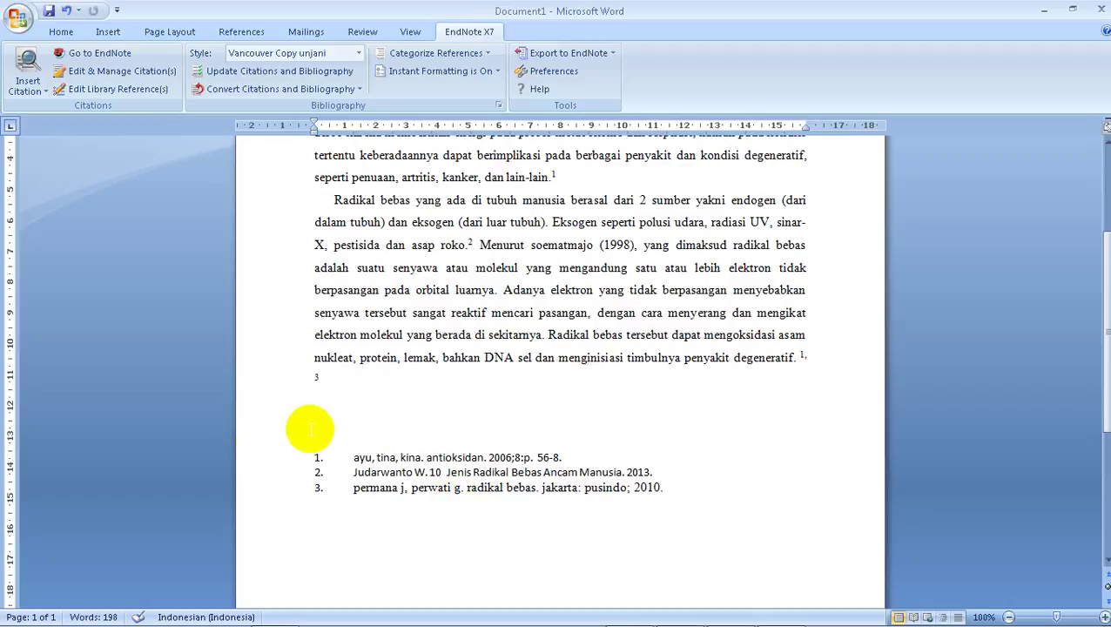
{"action": "left_click", "coordinate": [318, 457]}
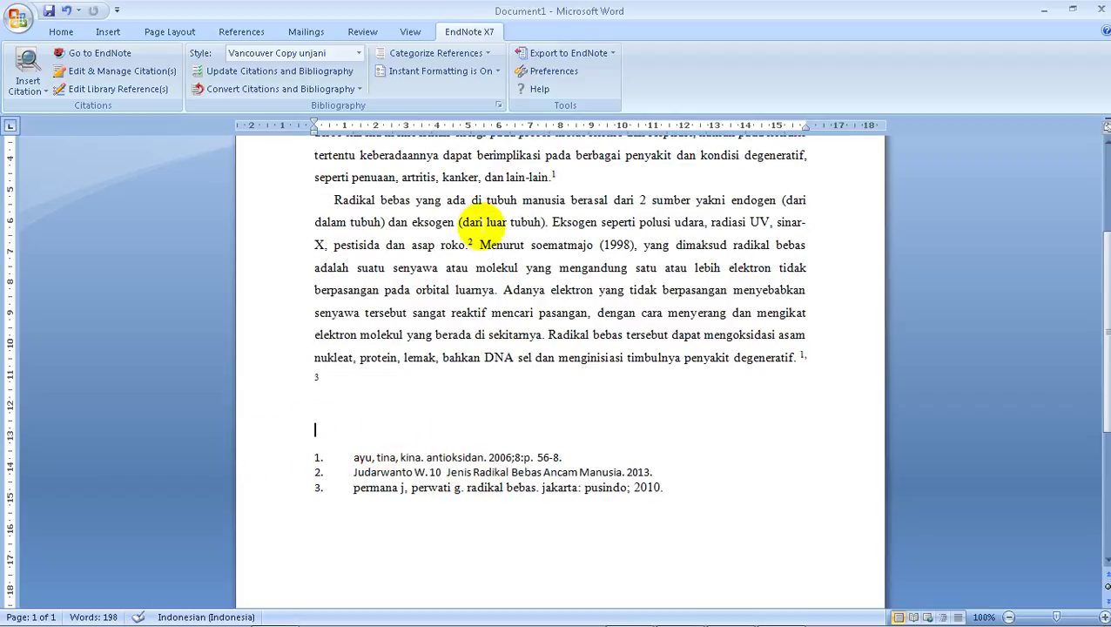
{"action": "left_click", "coordinate": [481, 74]}
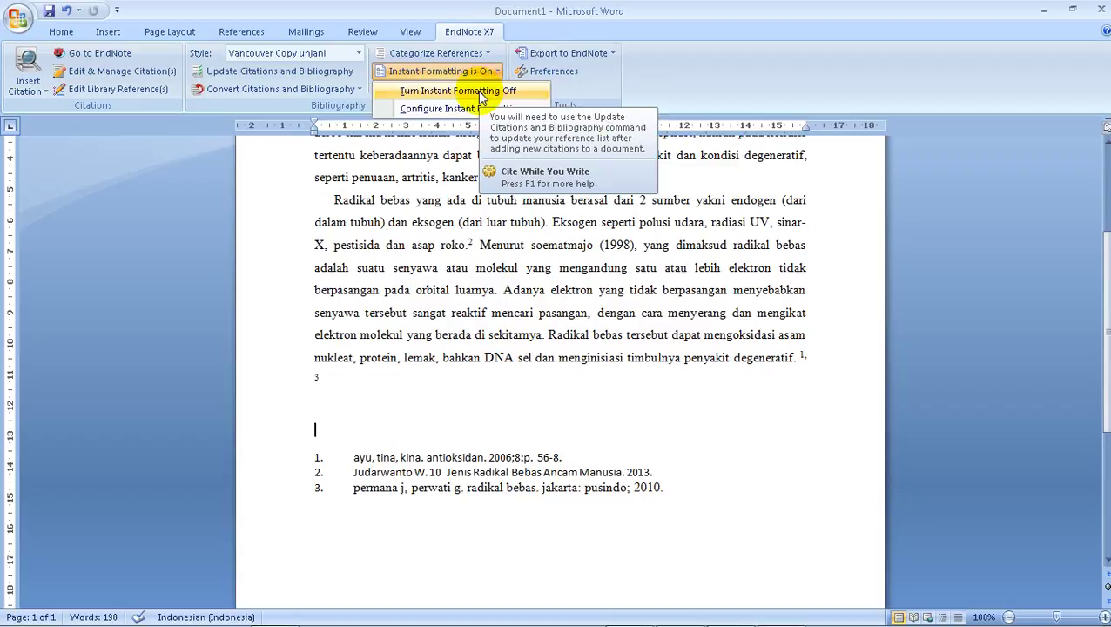
{"action": "left_click", "coordinate": [525, 464]}
{"action": "left_click", "coordinate": [552, 457]}
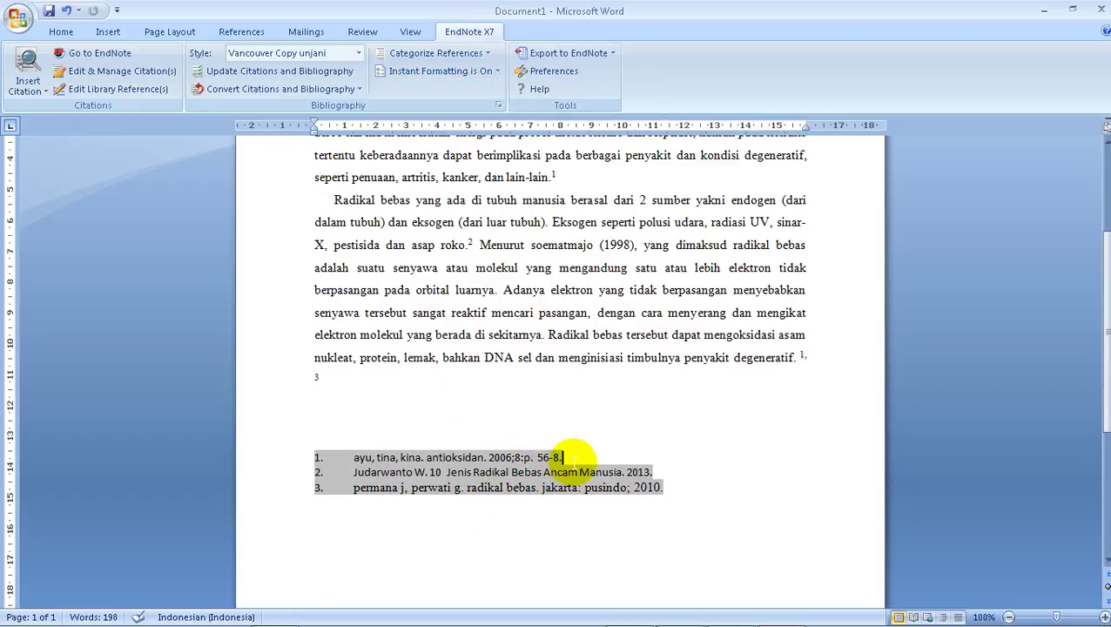
{"action": "left_click", "coordinate": [462, 70]}
{"action": "left_click", "coordinate": [487, 93]}
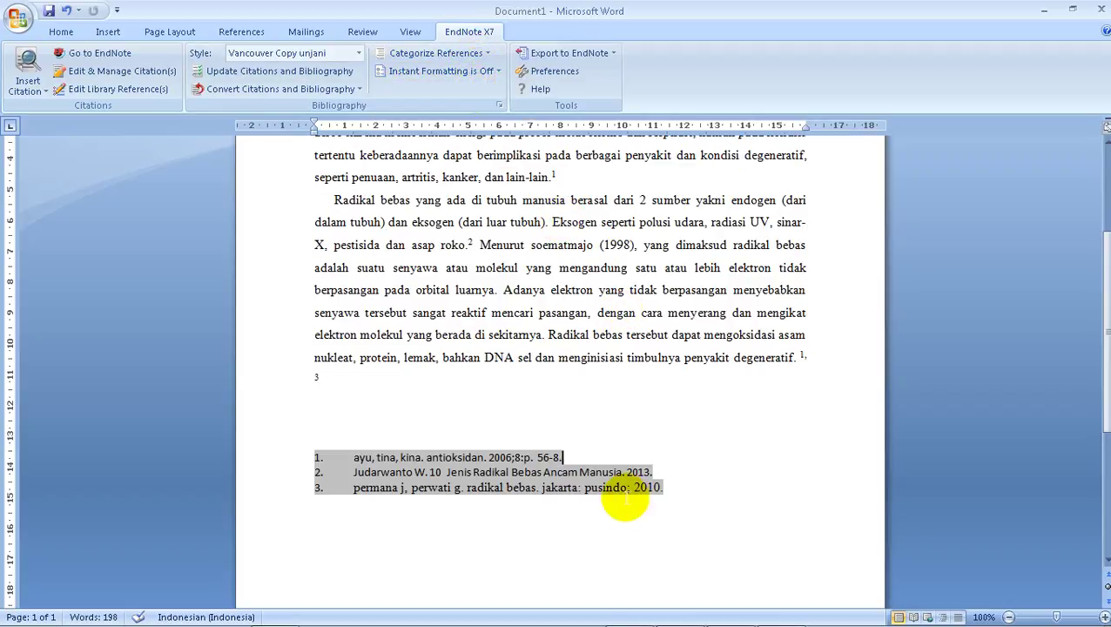
Step: Remove the final period from the first bibliography entry and indent its first line to about 2 cm
{"action": "key", "text": "BackSpace"}
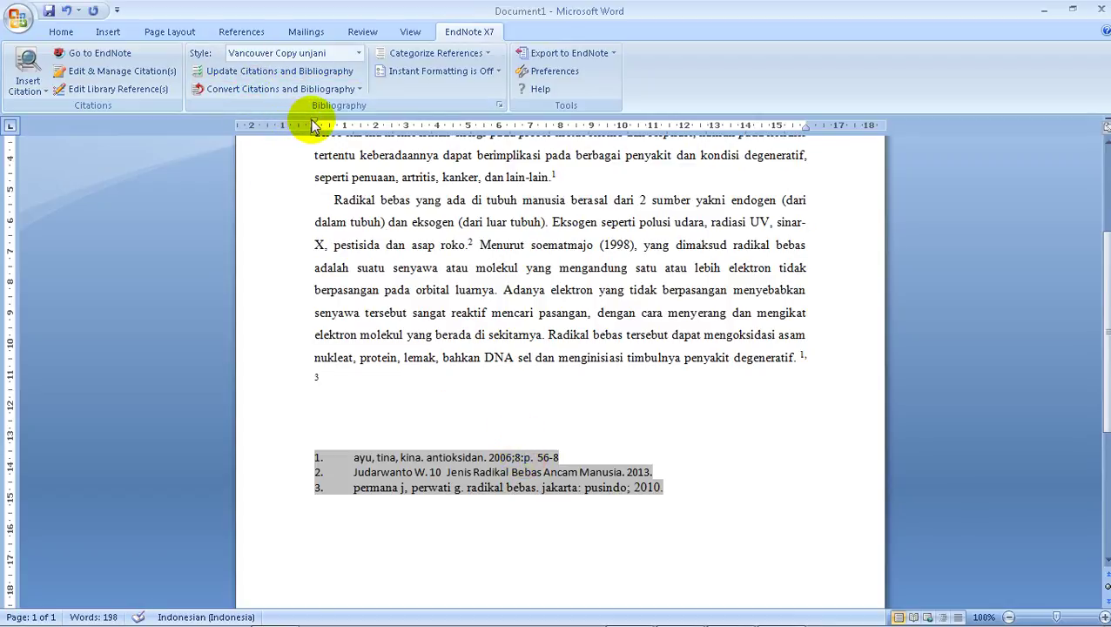
{"action": "left_click_drag", "start_coordinate": [315, 126], "coordinate": [377, 126]}
{"action": "left_click", "coordinate": [710, 525]}
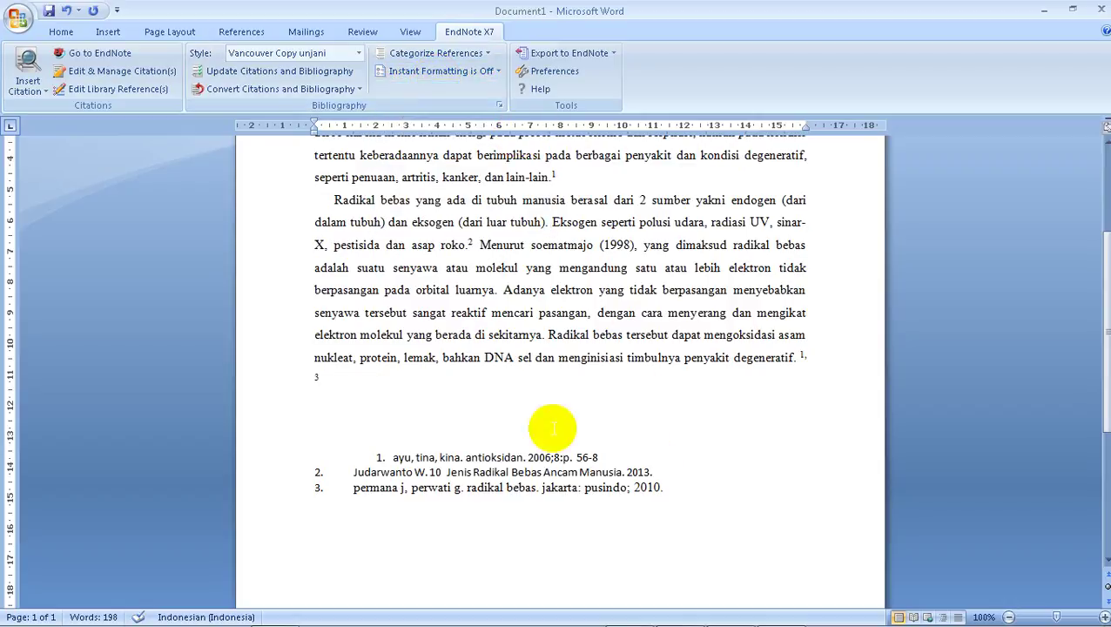
Step: Turn Instant Formatting on again and review the layout of the bibliography entries
{"action": "left_click", "coordinate": [468, 74]}
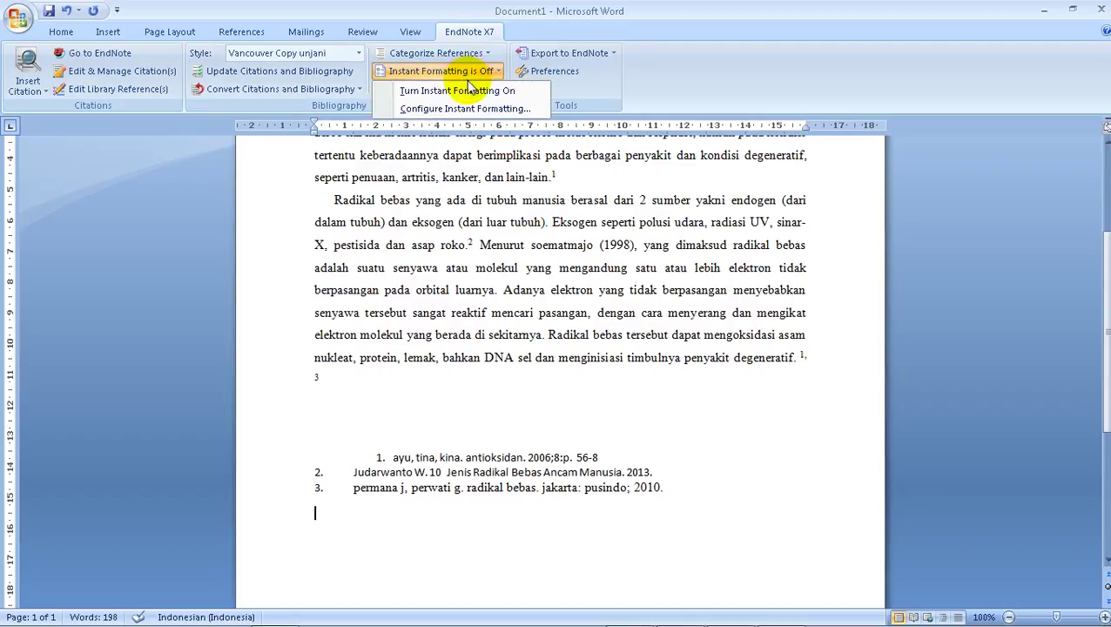
{"action": "left_click", "coordinate": [465, 91]}
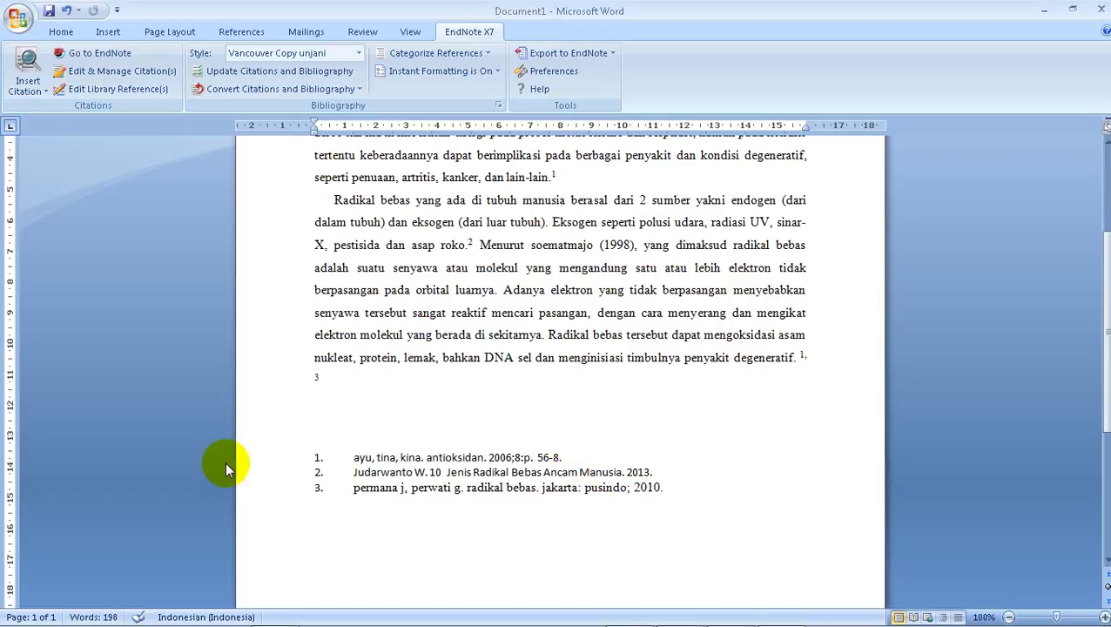
{"action": "left_click", "coordinate": [258, 467]}
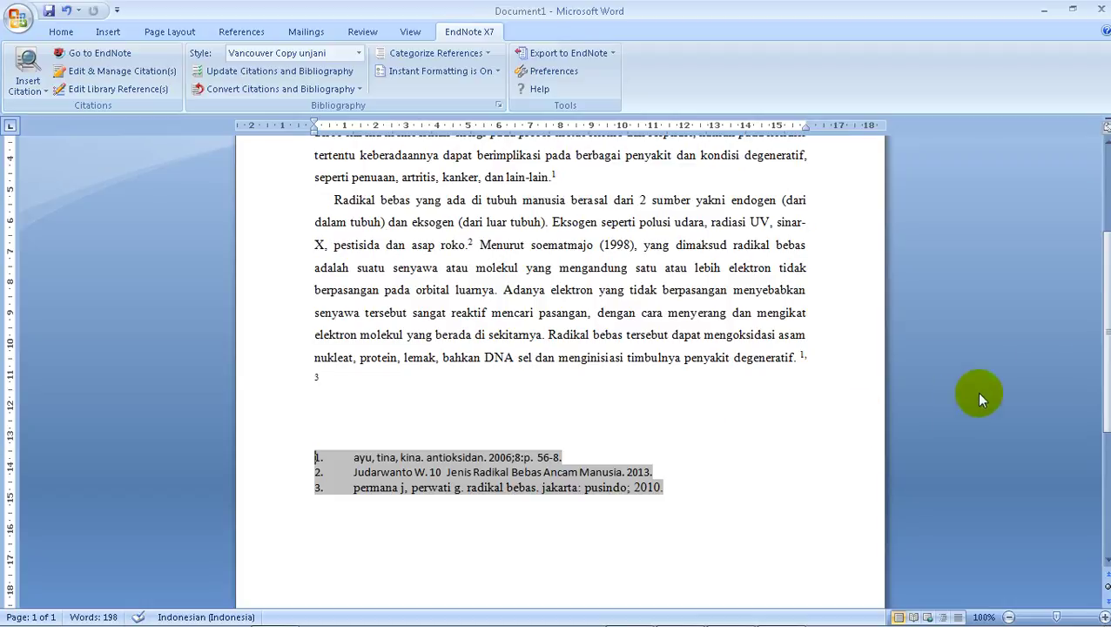
{"action": "scroll", "coordinate": [1089, 330], "scroll_direction": "down", "scroll_amount": 1}
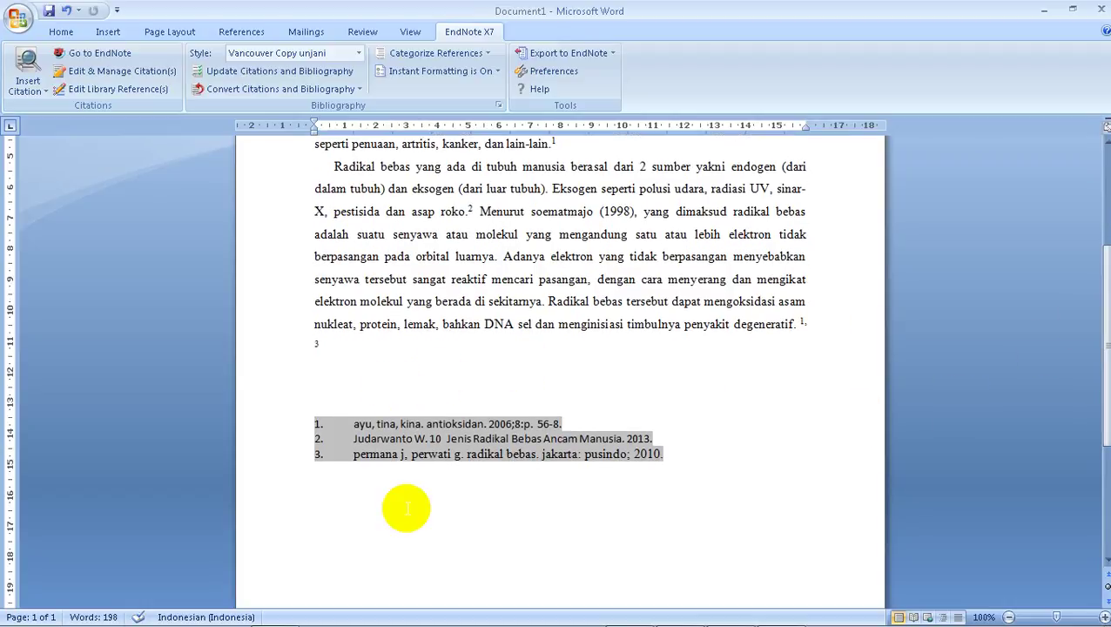
{"action": "left_click", "coordinate": [390, 345]}
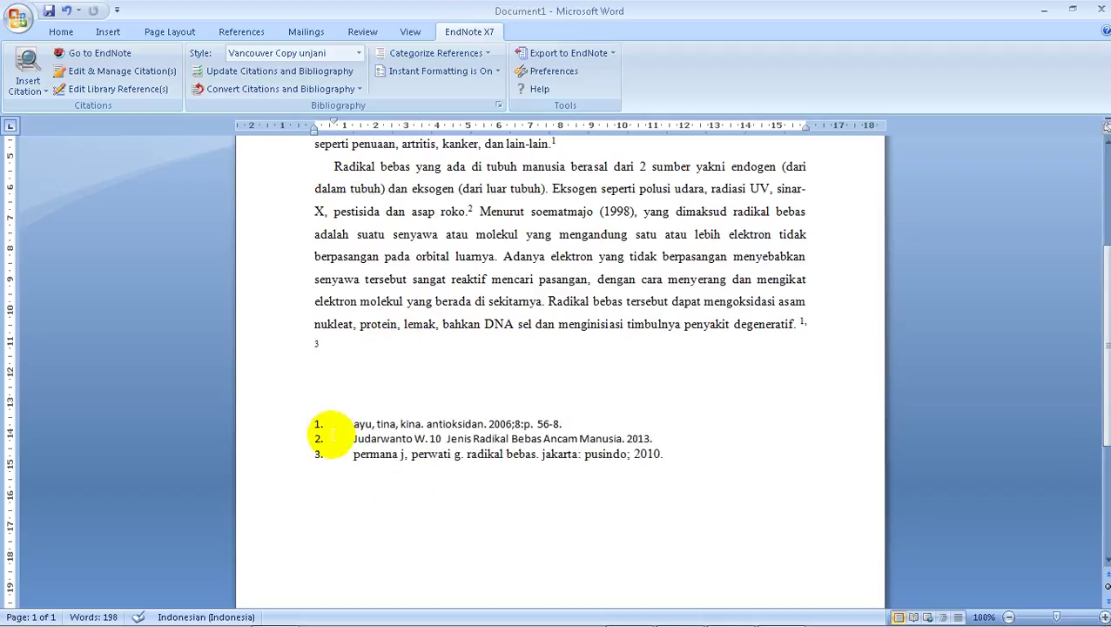
{"action": "left_click", "coordinate": [495, 73]}
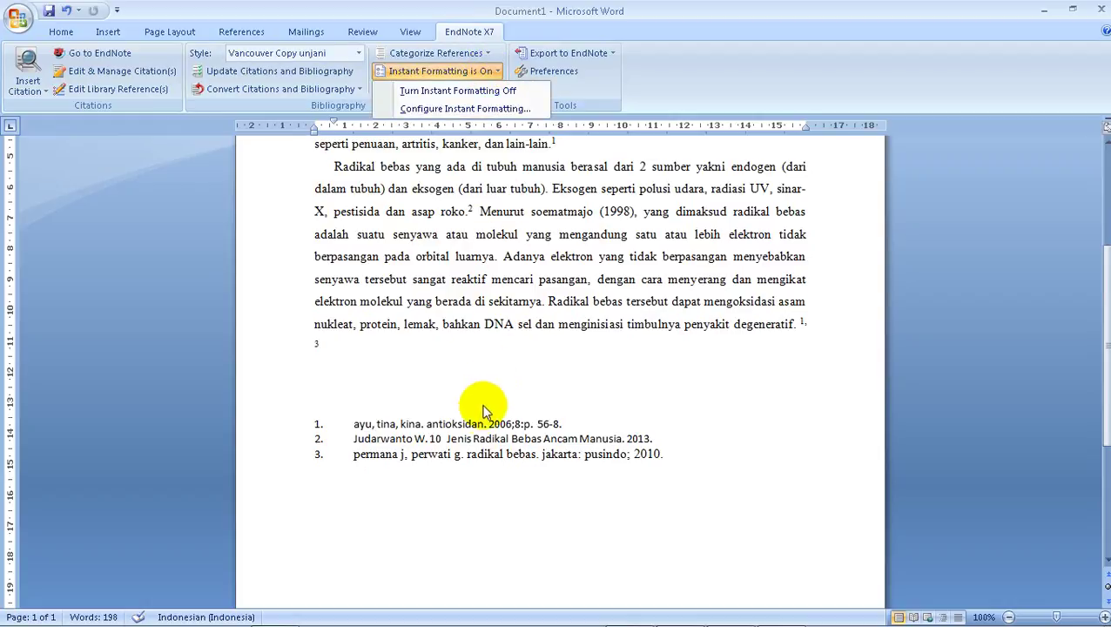
{"action": "left_click", "coordinate": [454, 454]}
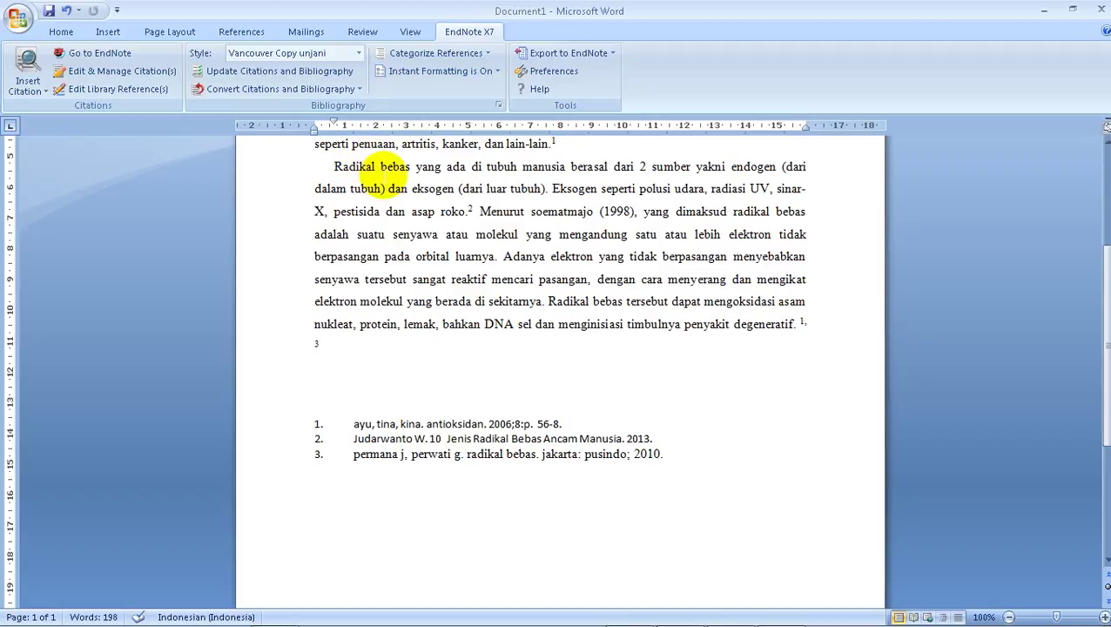
Step: Start converting the citations and bibliography to plain text, read the save prompt, and cancel the conversion
{"action": "left_click", "coordinate": [240, 90]}
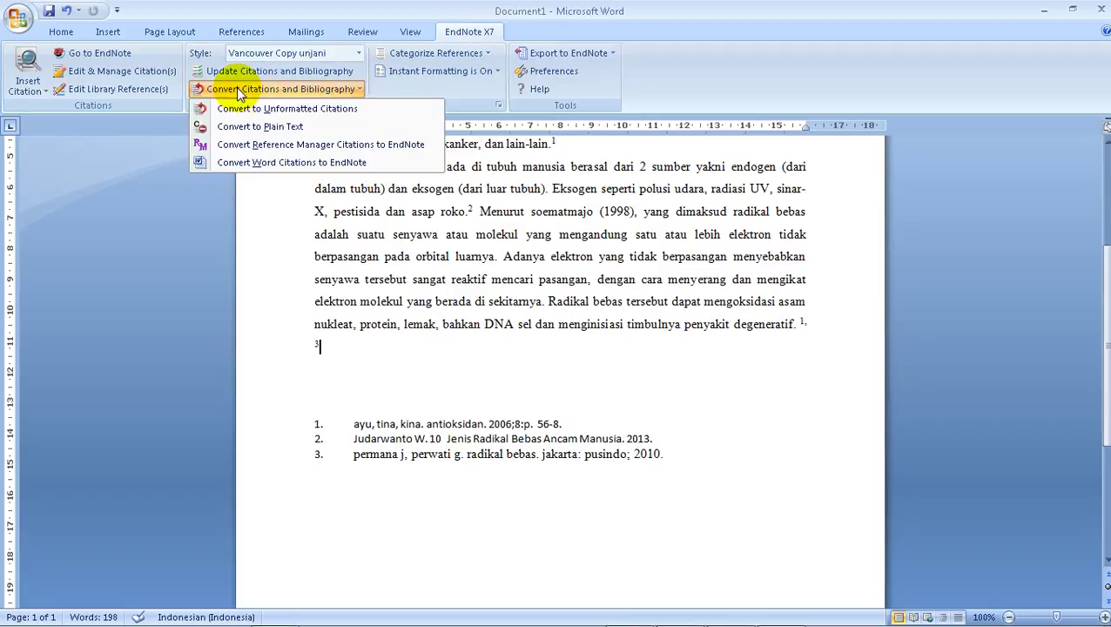
{"action": "left_click", "coordinate": [259, 129]}
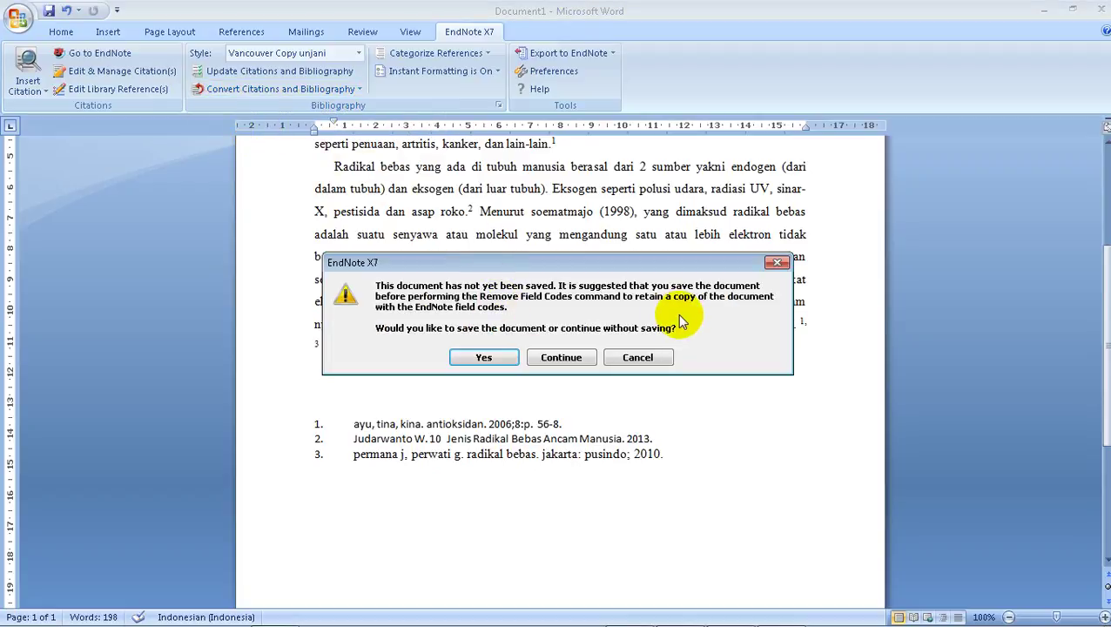
{"action": "mouse_move", "coordinate": [681, 620]}
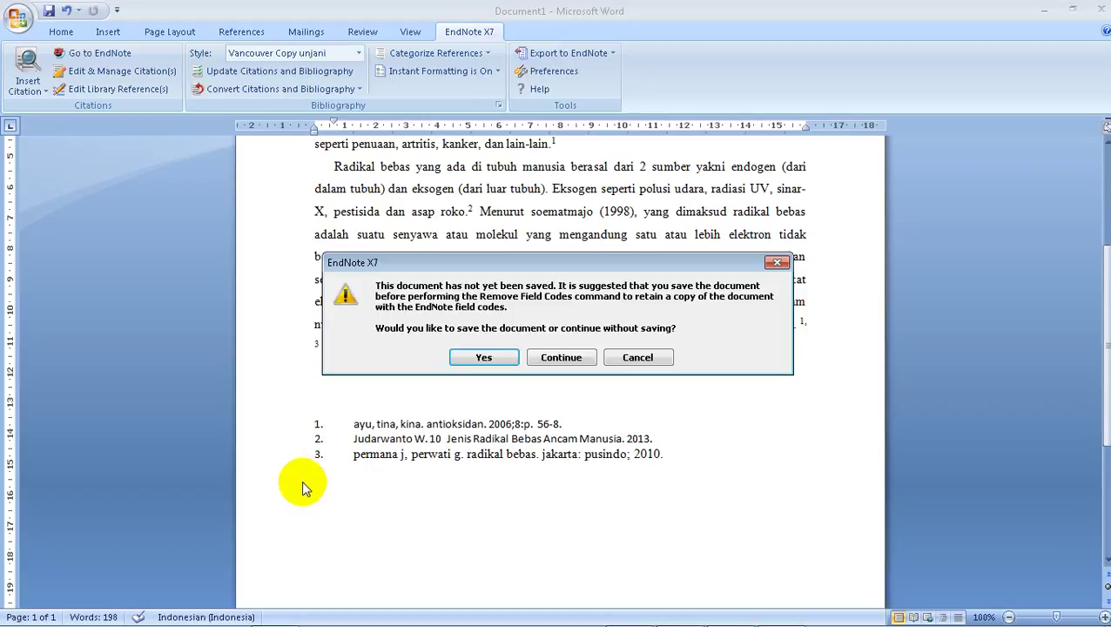
{"action": "mouse_move", "coordinate": [739, 615]}
{"action": "left_click", "coordinate": [630, 362]}
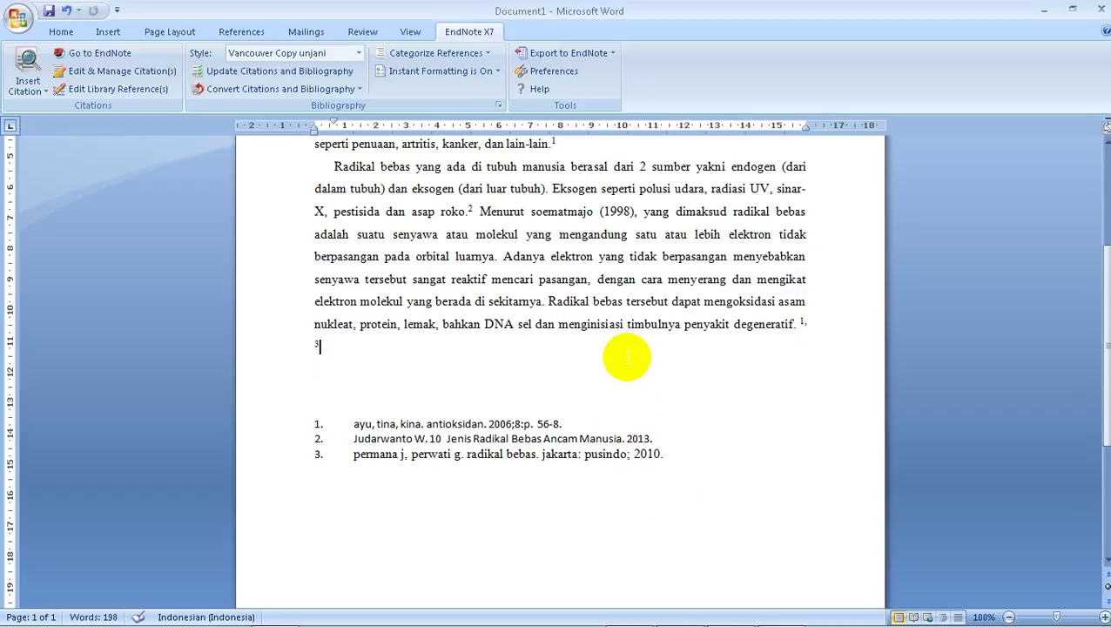
Step: Review the superscript citations in both paragraphs together with the numbered bibliography entries below them
{"action": "left_click", "coordinate": [635, 453]}
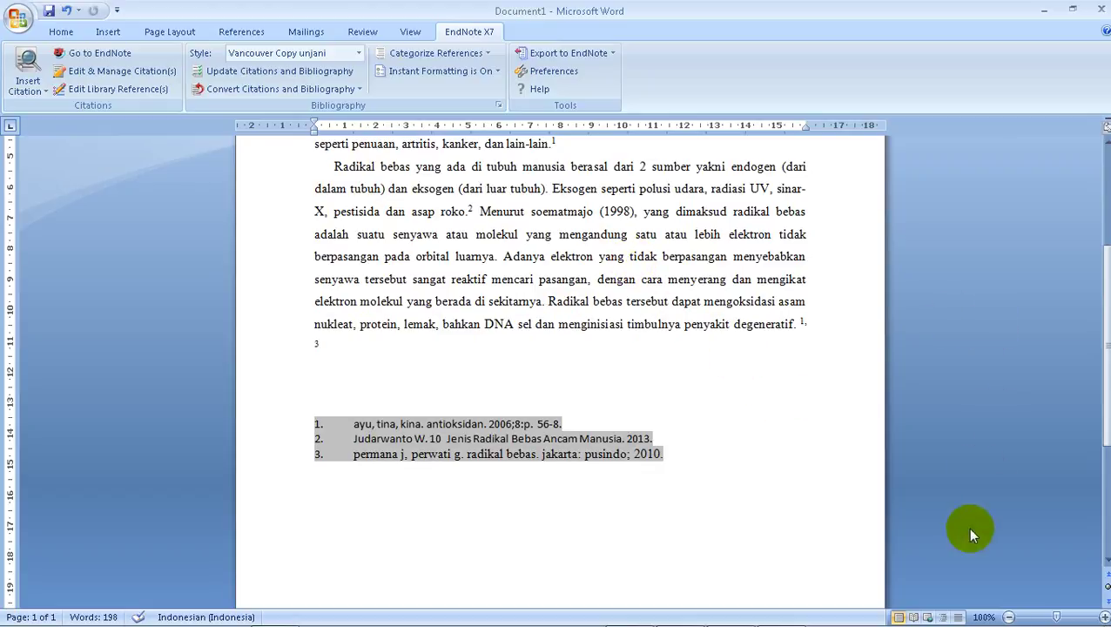
{"action": "mouse_move", "coordinate": [1107, 366]}
{"action": "left_mouse_down"}
{"action": "mouse_move", "coordinate": [1107, 268]}
{"action": "mouse_move", "coordinate": [1094, 494]}
{"action": "mouse_move", "coordinate": [1097, 347]}
{"action": "left_mouse_up"}
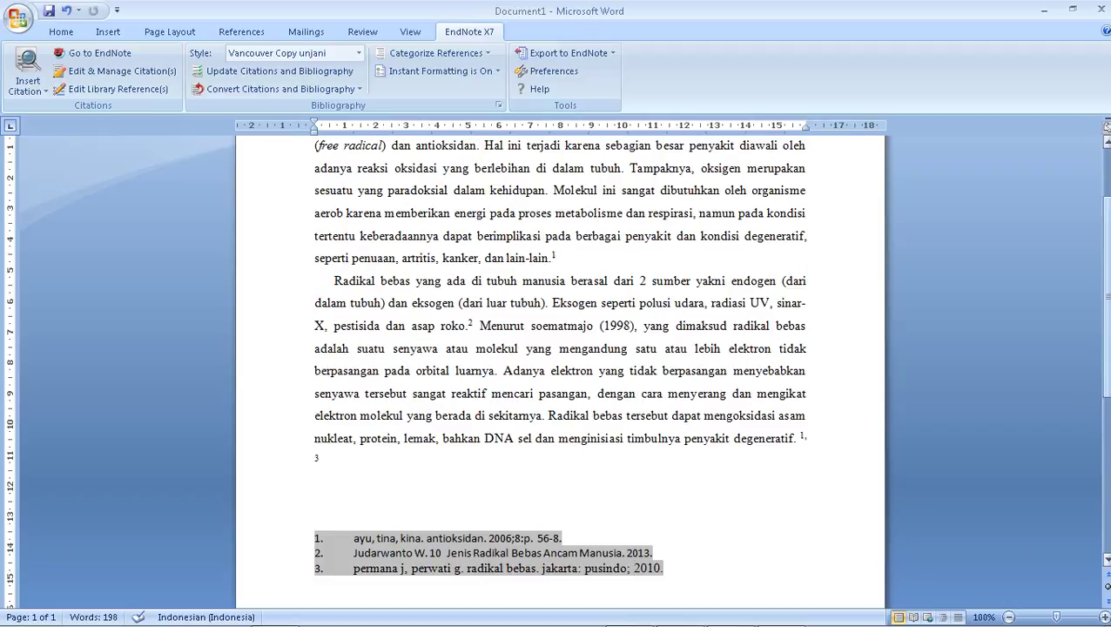
{"action": "left_click", "coordinate": [1091, 256]}
{"action": "left_click_drag", "start_coordinate": [1107, 261], "coordinate": [1107, 244]}
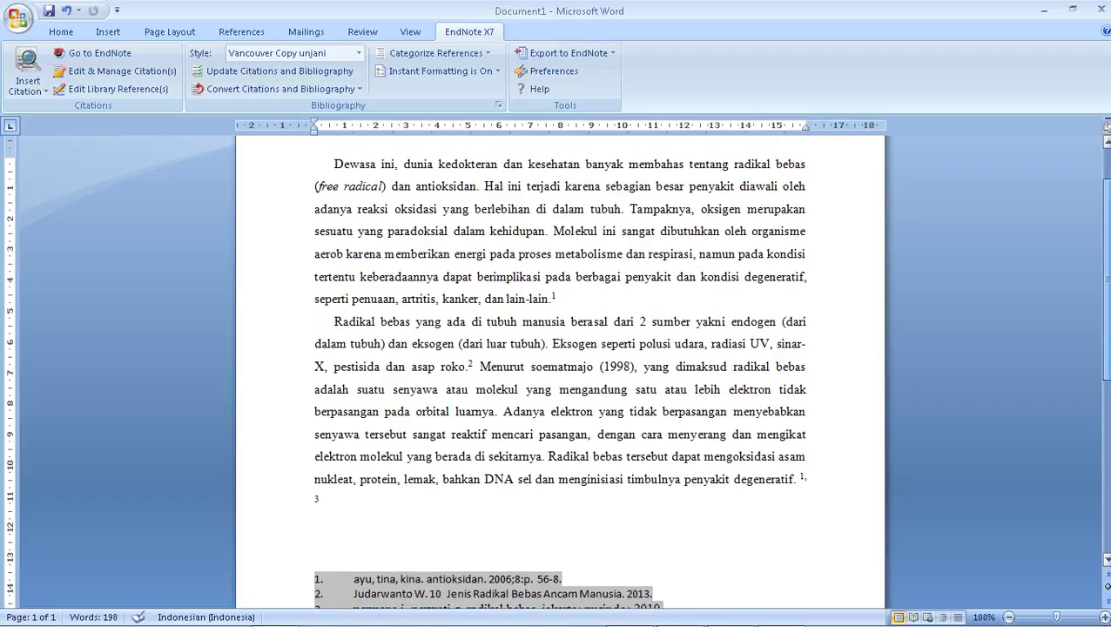
{"action": "left_click_drag", "start_coordinate": [1106, 244], "coordinate": [1107, 267]}
{"action": "left_click", "coordinate": [641, 467]}
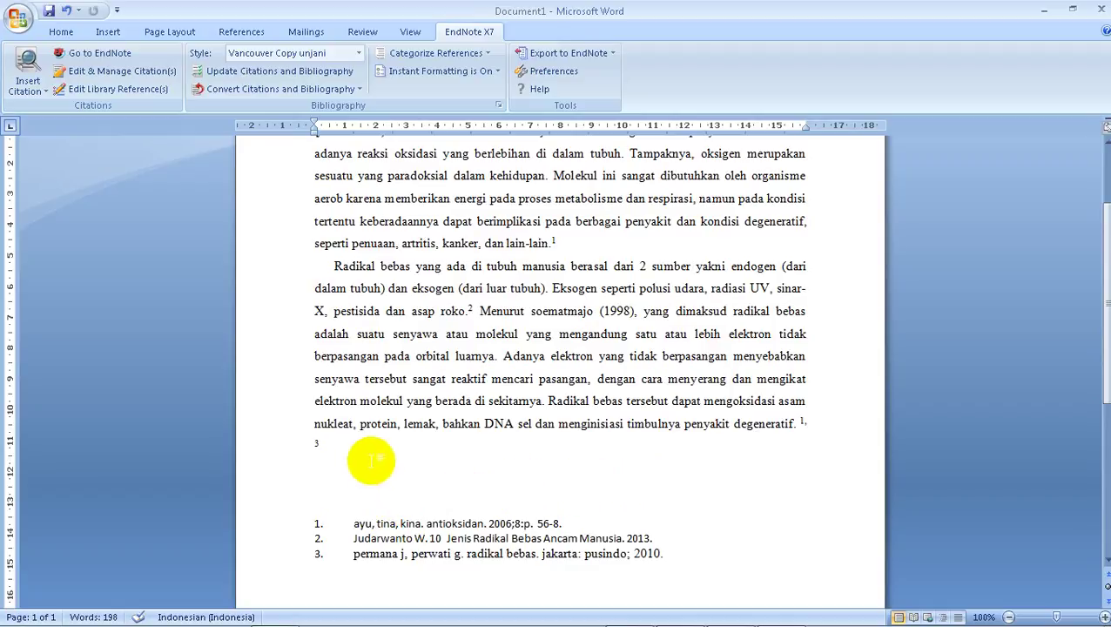
Step: Compare the citation numbers at the paragraph ends with the second and third bibliography entries
{"action": "left_click", "coordinate": [333, 444]}
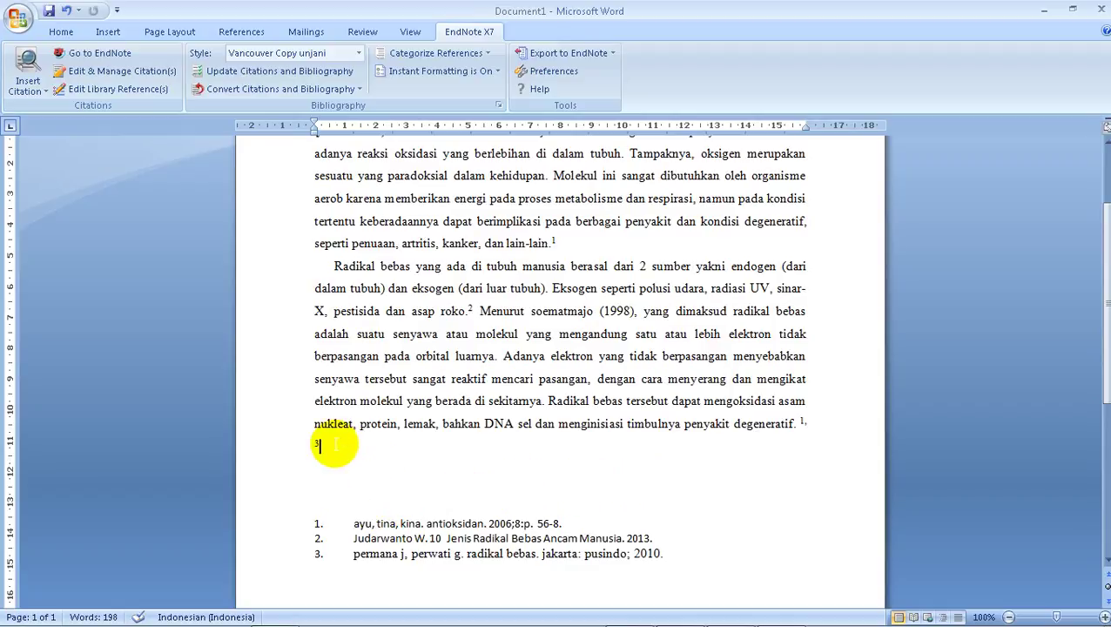
{"action": "left_click", "coordinate": [287, 538]}
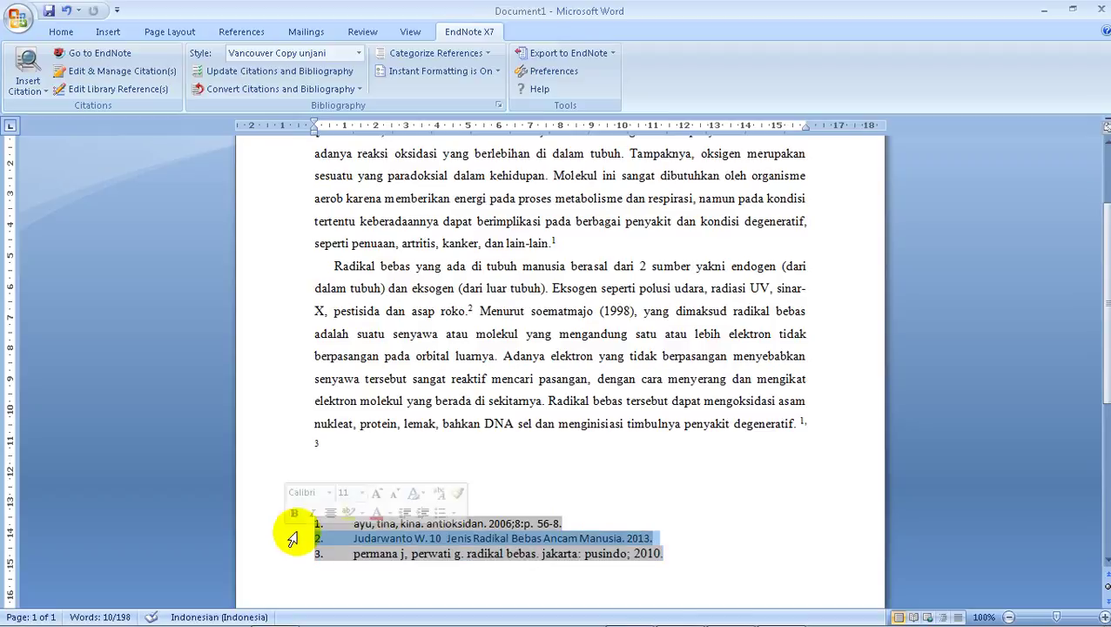
{"action": "left_click", "coordinate": [535, 471]}
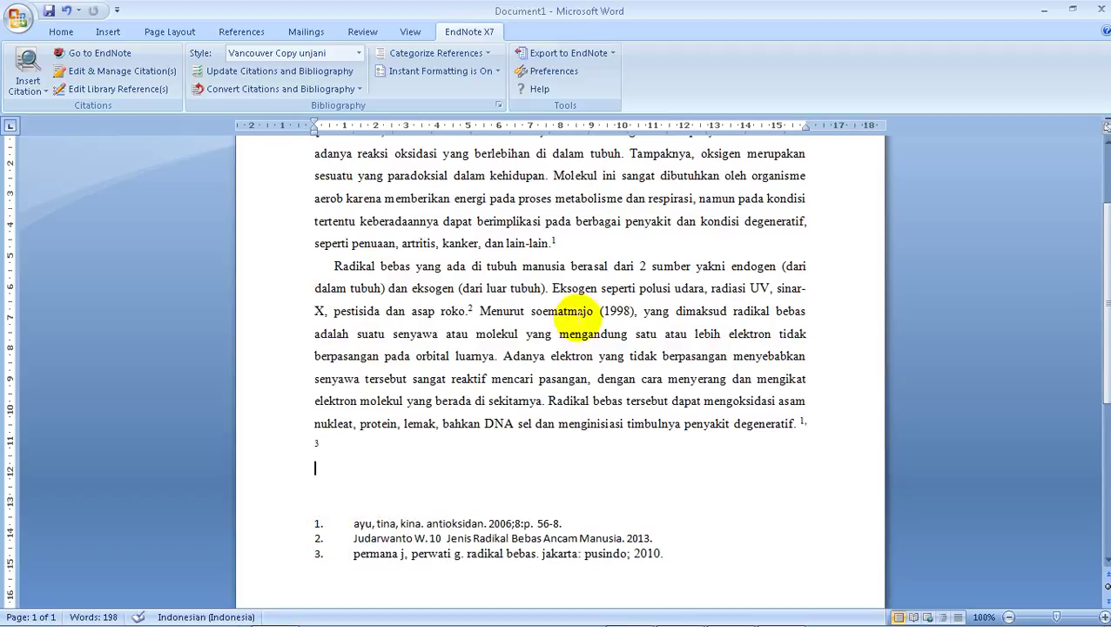
{"action": "left_click", "coordinate": [574, 248]}
{"action": "left_click", "coordinate": [291, 558]}
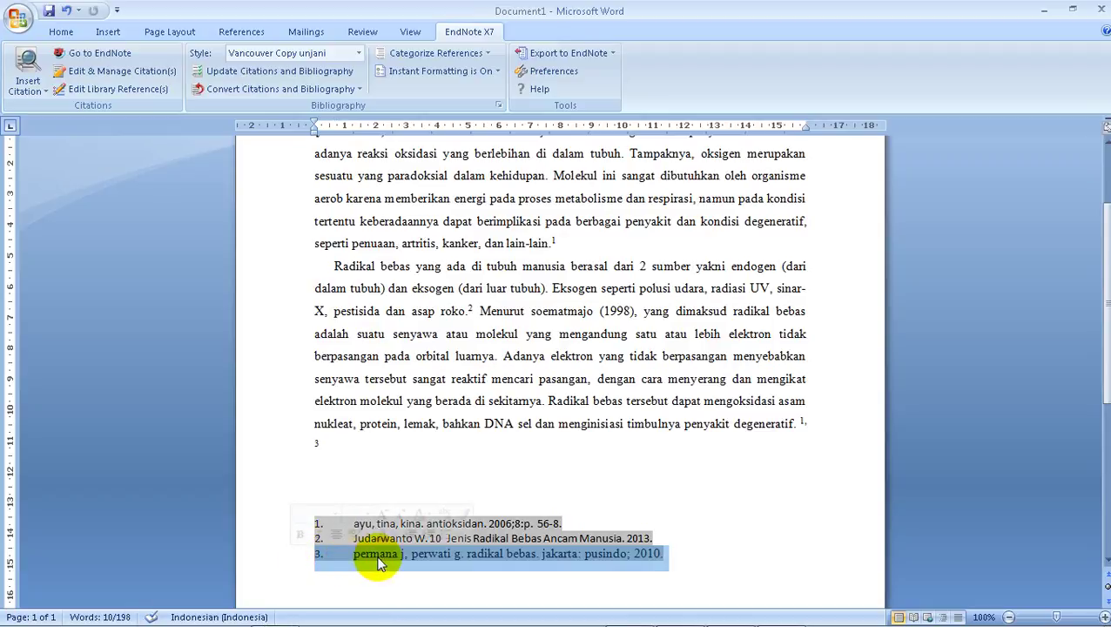
{"action": "left_click", "coordinate": [596, 538]}
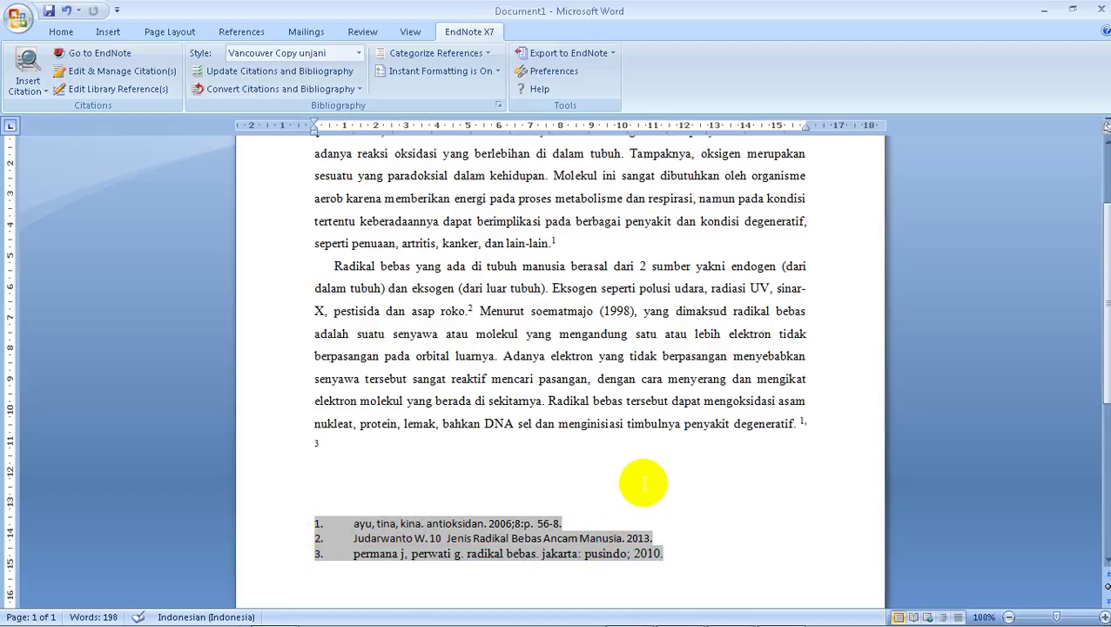
{"action": "left_click", "coordinate": [643, 481]}
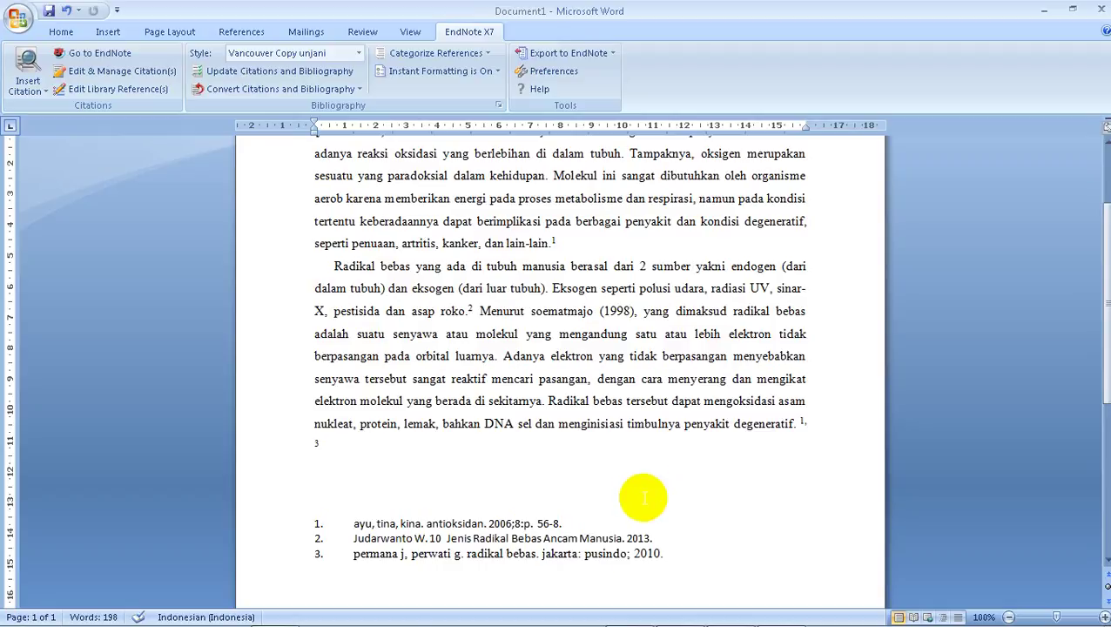
Step: Switch to EndNote X7, open the 2010 reference titled radikal bebas, and restore its record to a floating window
{"action": "left_click", "coordinate": [719, 608]}
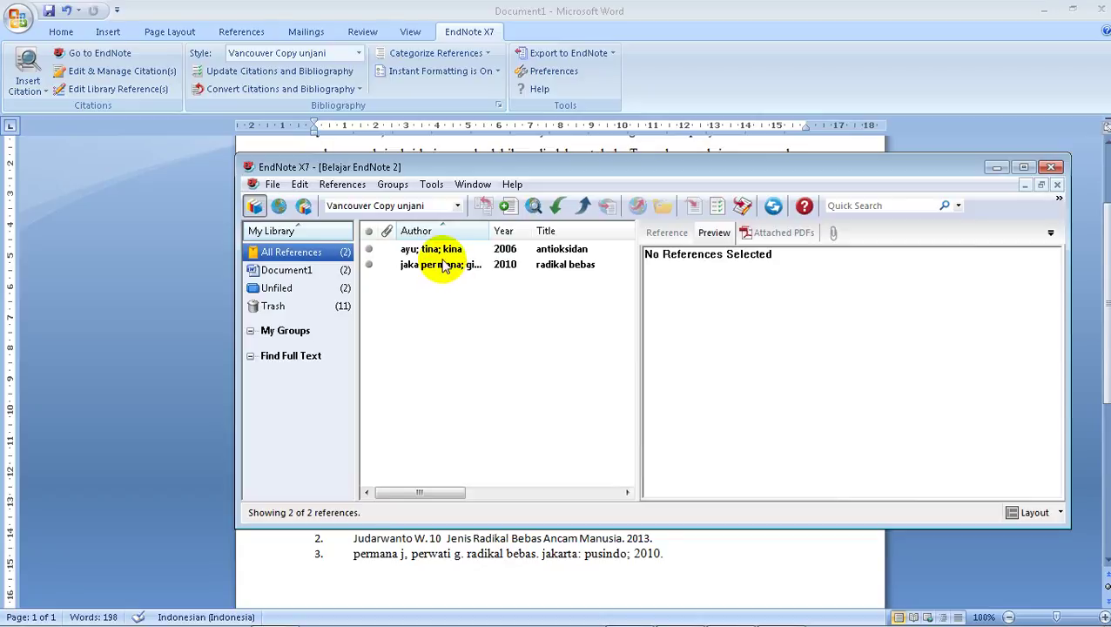
{"action": "double_click", "coordinate": [443, 266]}
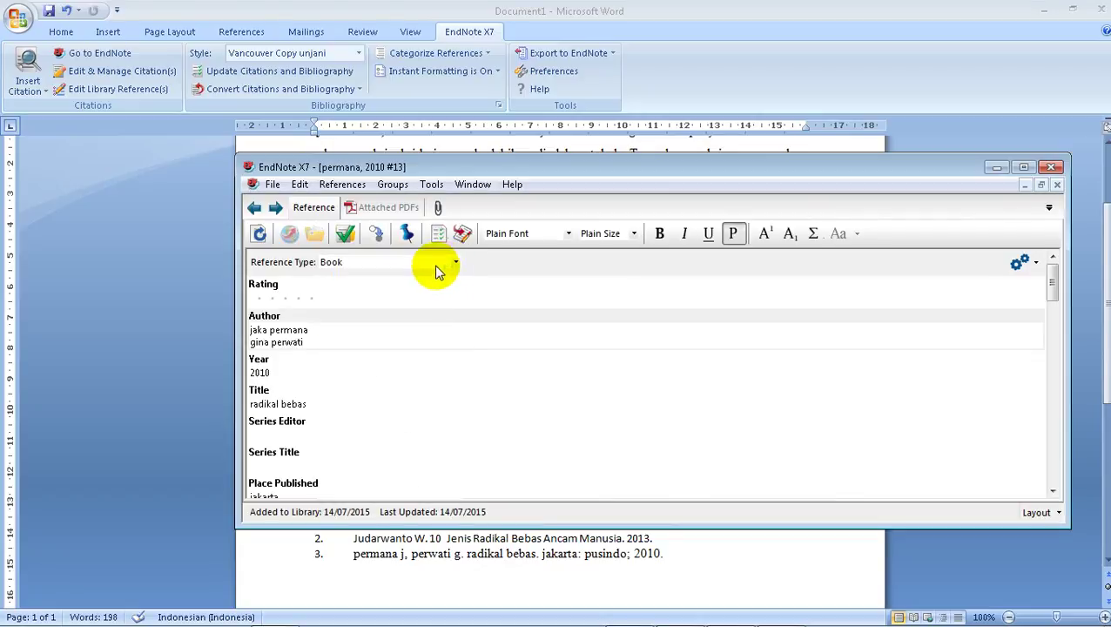
{"action": "left_click", "coordinate": [1040, 185]}
{"action": "mouse_move", "coordinate": [986, 336]}
{"action": "left_mouse_down"}
{"action": "mouse_move", "coordinate": [987, 365]}
{"action": "mouse_move", "coordinate": [988, 329]}
{"action": "left_mouse_up"}
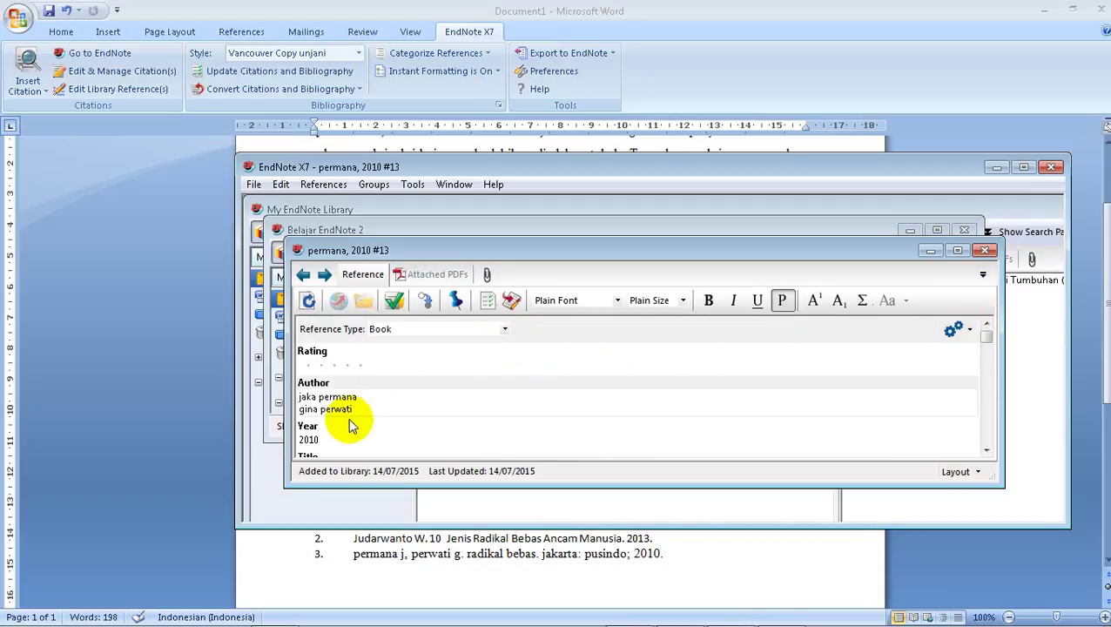
Step: Browse the available reference types while keeping Book, then start closing the reference and cancel at the save prompt
{"action": "left_click", "coordinate": [407, 331]}
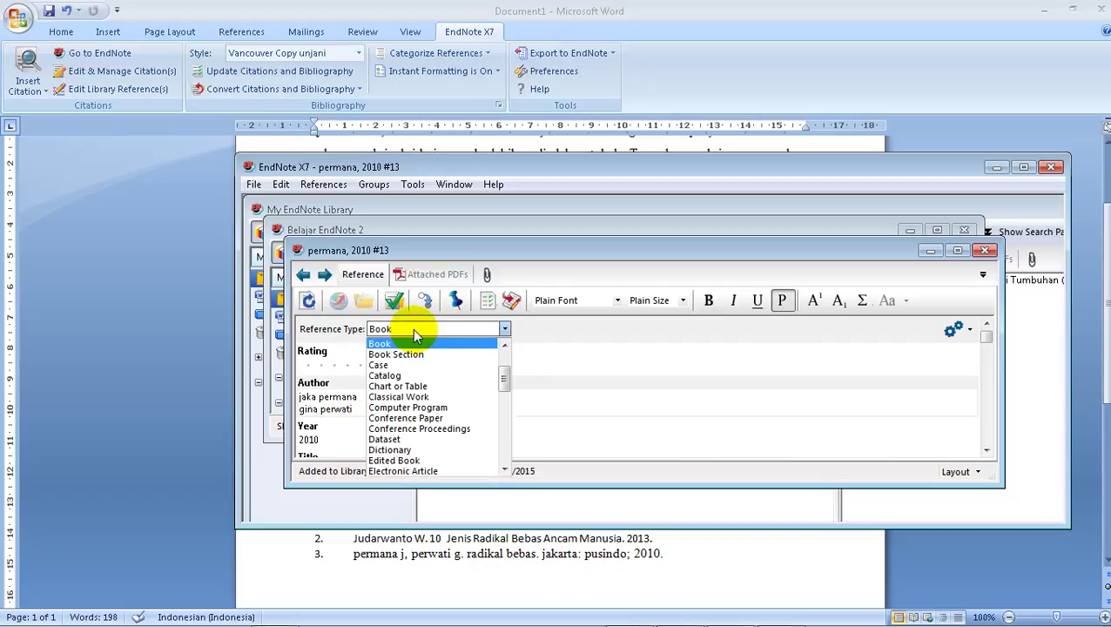
{"action": "left_click_drag", "start_coordinate": [509, 374], "coordinate": [508, 409]}
{"action": "left_click", "coordinate": [494, 338]}
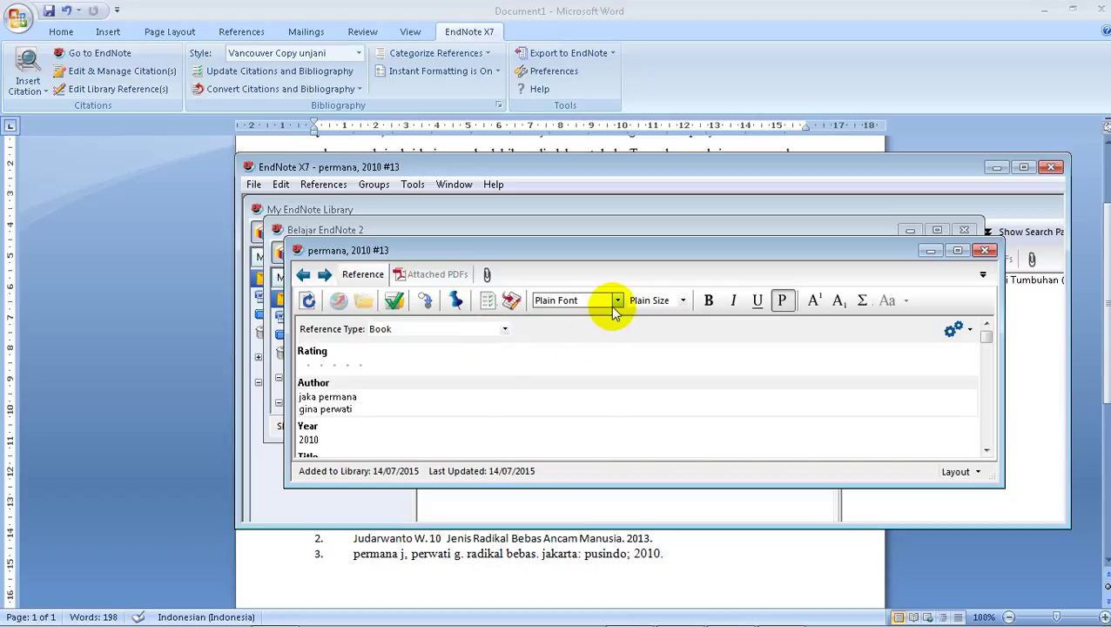
{"action": "left_click", "coordinate": [985, 250]}
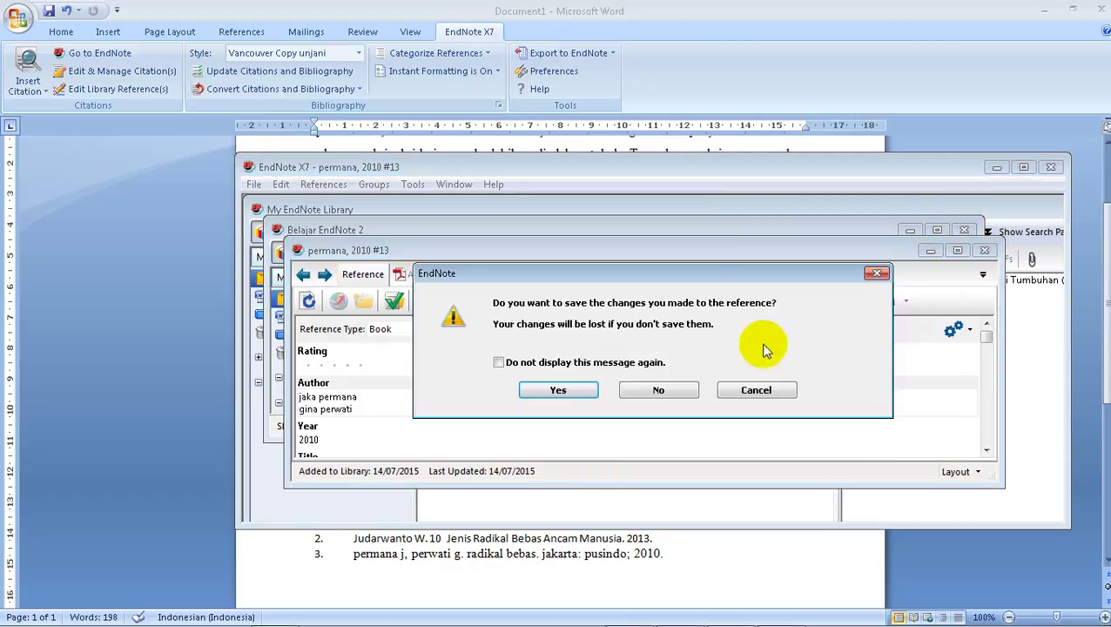
{"action": "left_click", "coordinate": [756, 390]}
Step: Switch back to the Word document to view its final citation, then minimize the Word window
{"action": "left_click", "coordinate": [801, 9]}
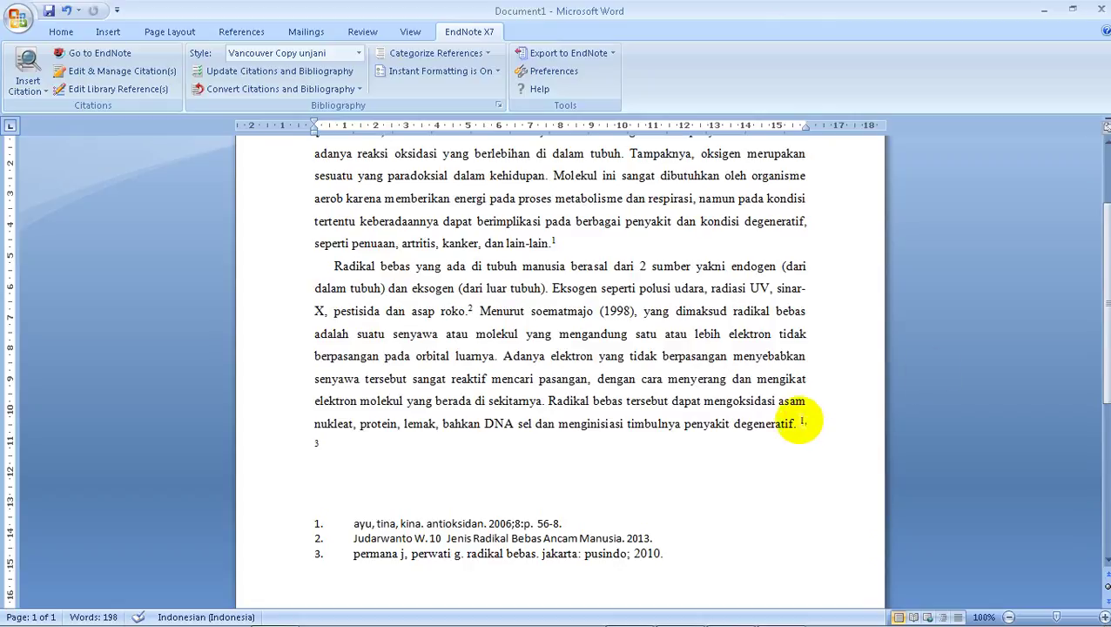
{"action": "left_click", "coordinate": [1041, 9]}
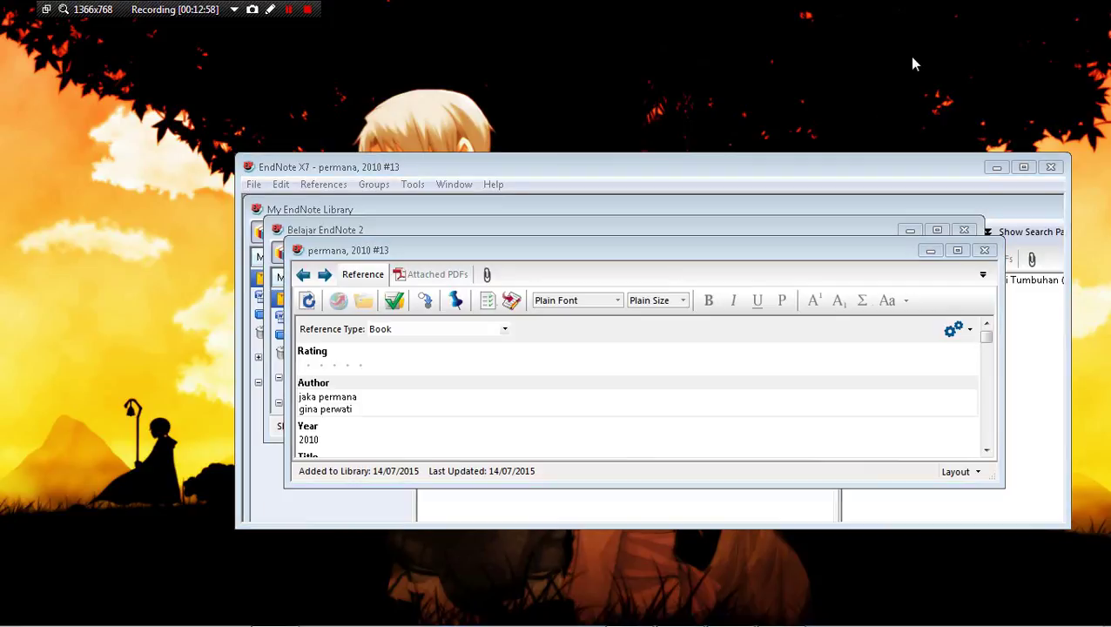